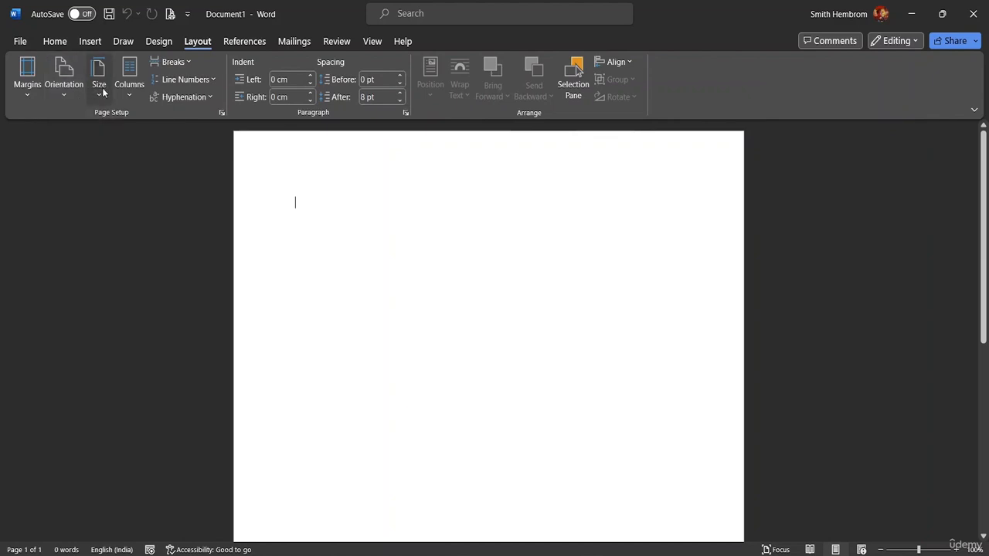
- Set the page size to Legal
left_click(98, 91)
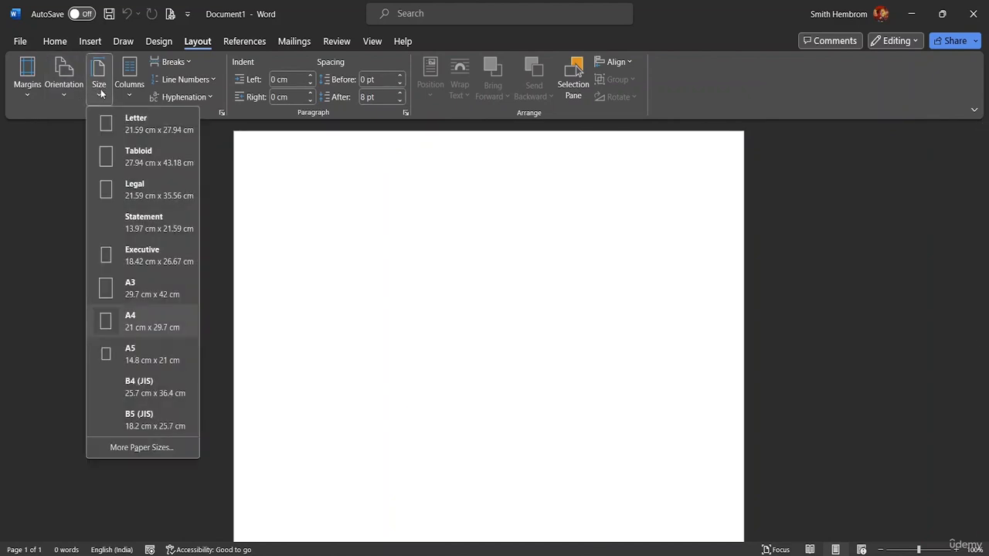
left_click(141, 199)
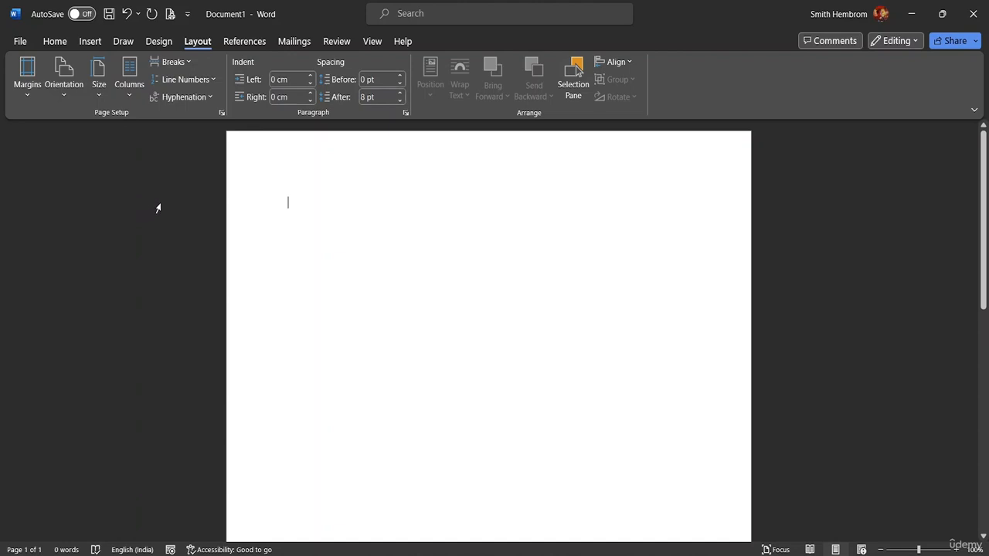
mouse_move(982, 220)
left_mouse_down()
mouse_move(982, 398)
mouse_move(953, 150)
mouse_move(967, 225)
left_mouse_up()
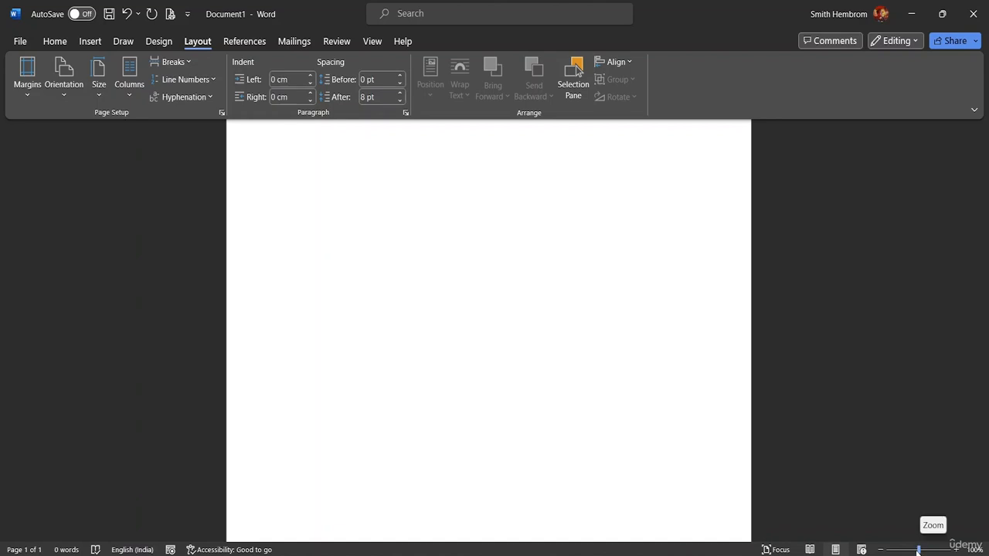
left_click_drag(917, 549, 902, 551)
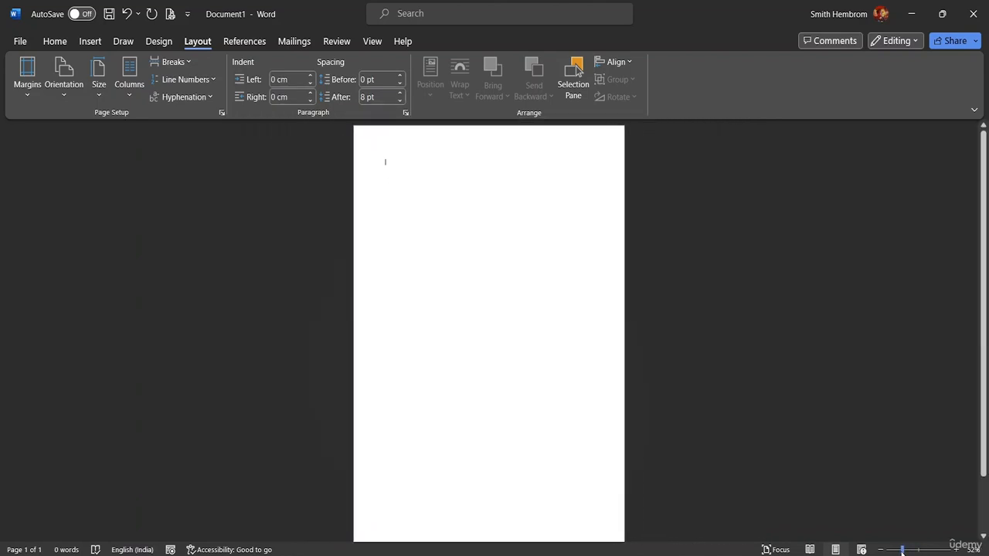
left_click(107, 91)
left_click(119, 131)
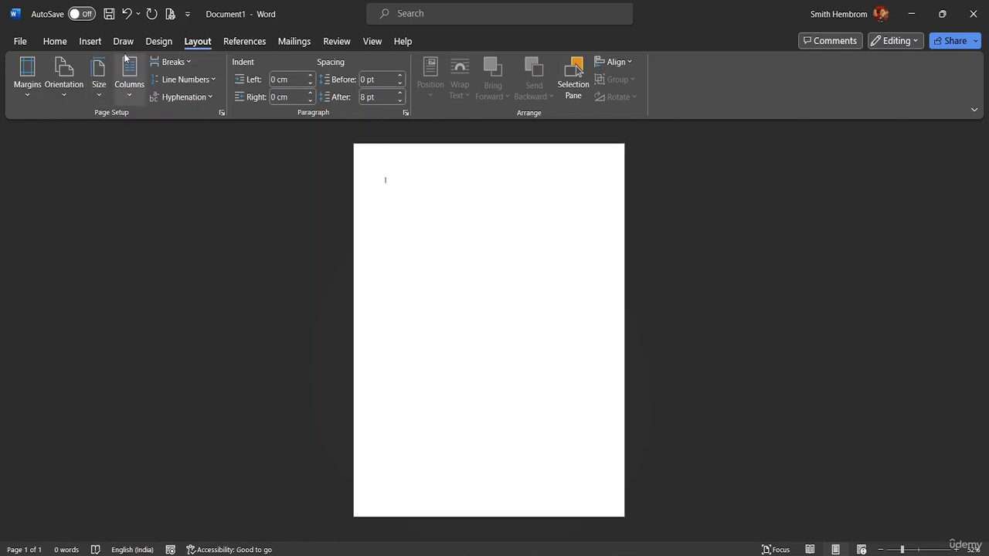
left_click(130, 95)
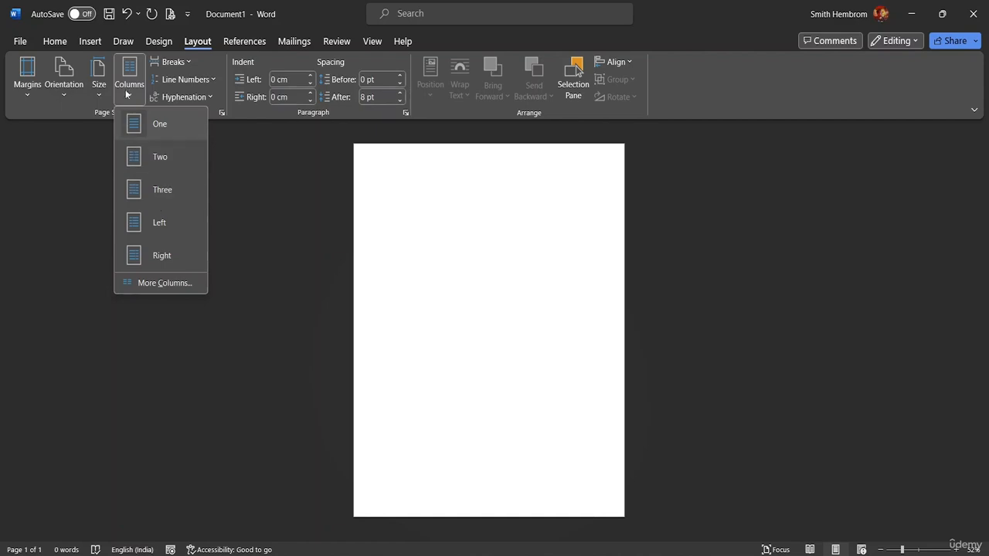
left_click(96, 95)
left_click(69, 95)
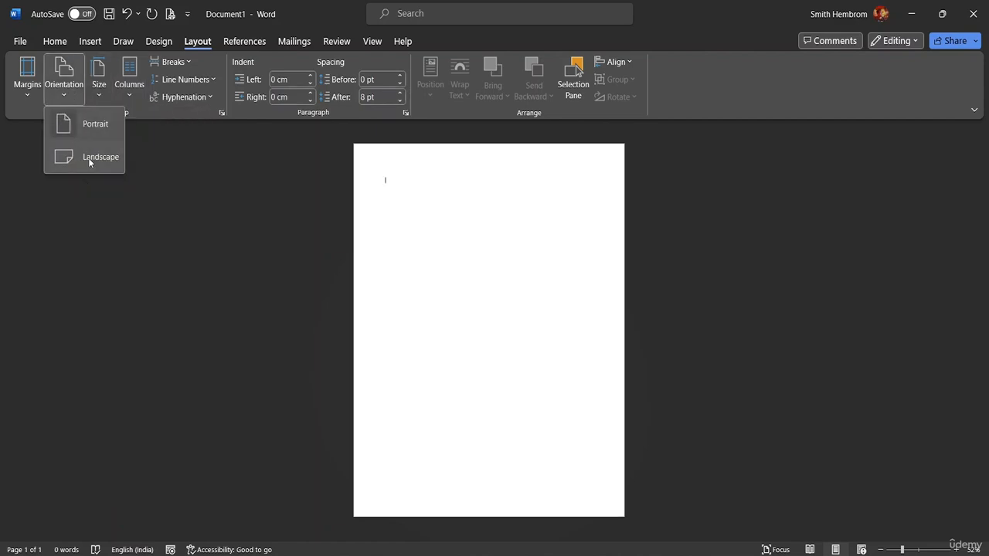
left_click(67, 96)
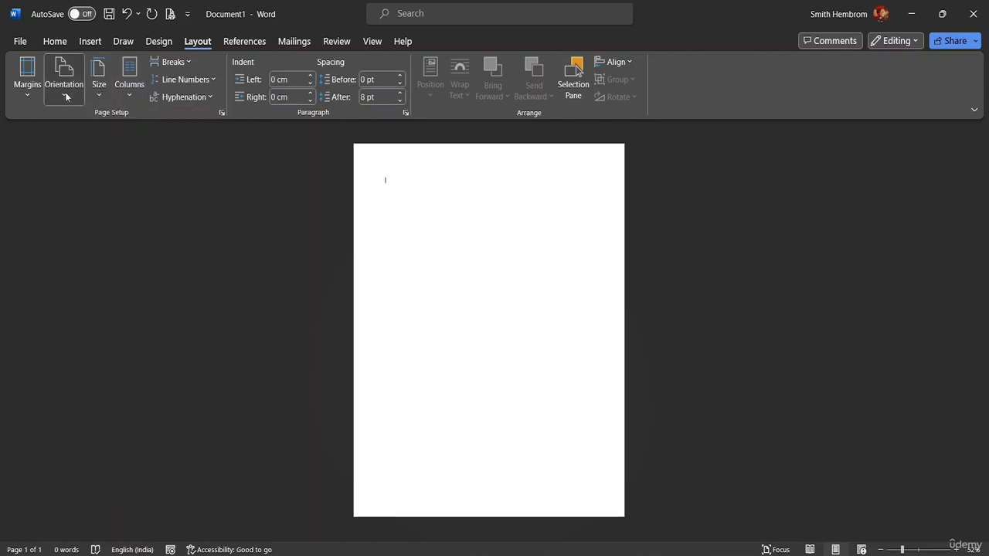
left_click(26, 99)
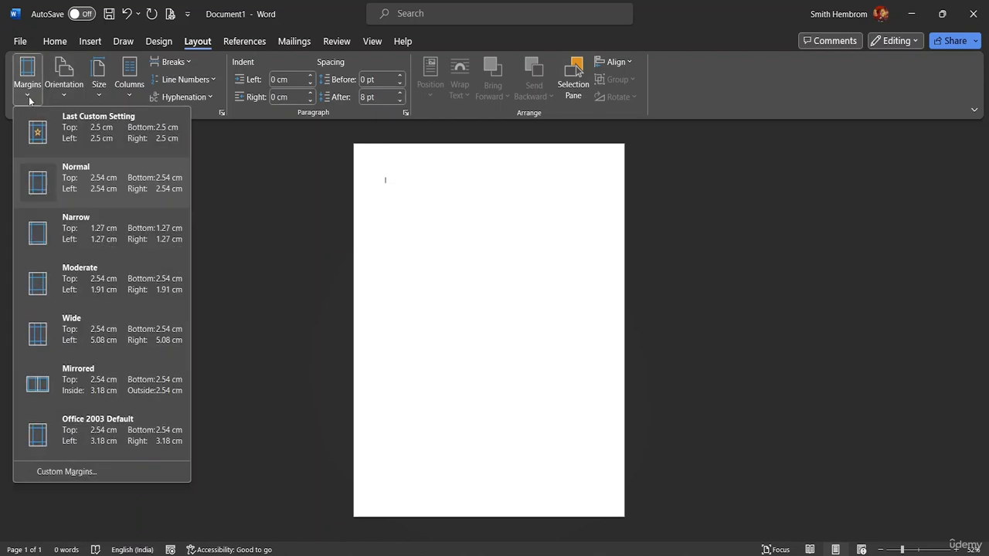
left_click(222, 112)
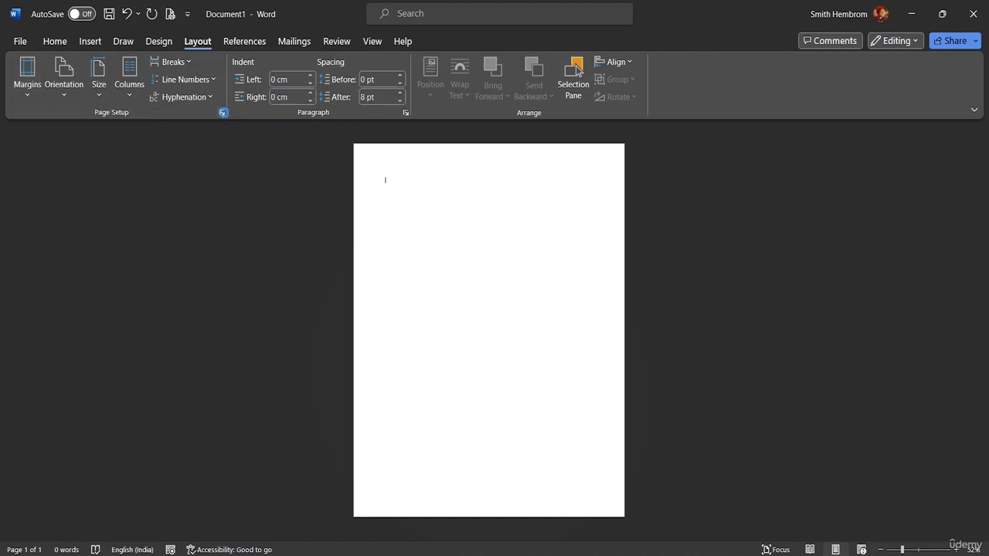
left_click(613, 84)
- Draw a rectangle from the page's top-left corner across the full width, about 22.3 cm wide and 10.7 cm tall
left_click(92, 41)
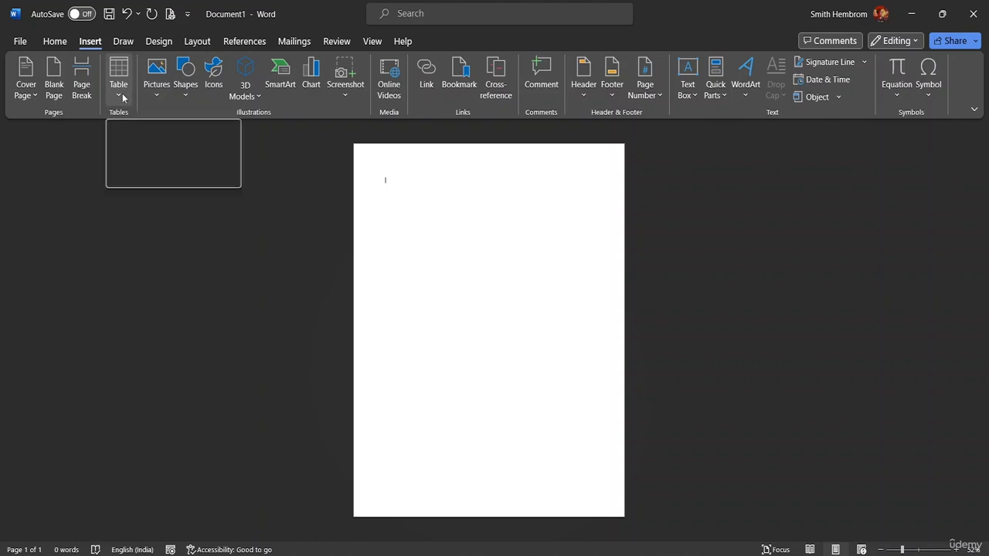
left_click(186, 86)
left_click(186, 94)
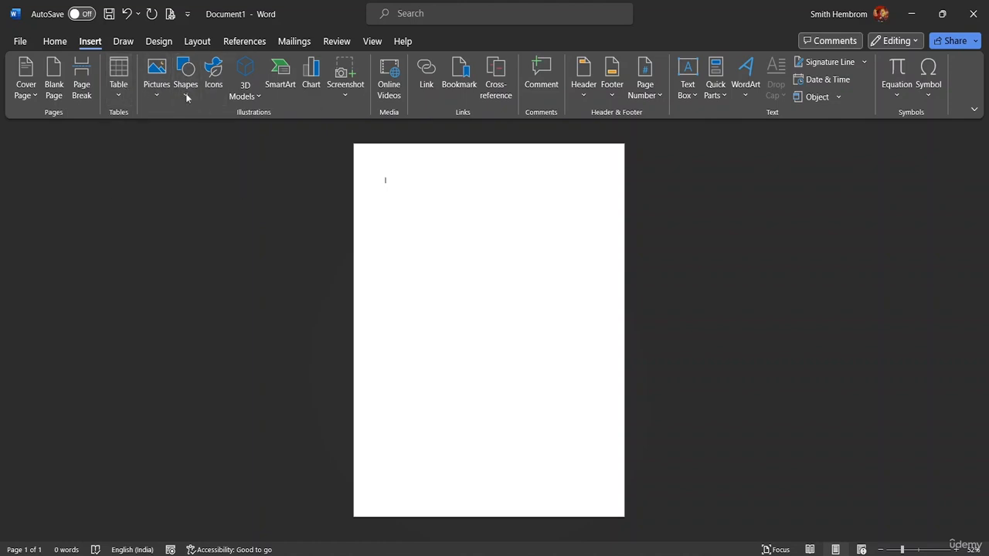
left_click(186, 94)
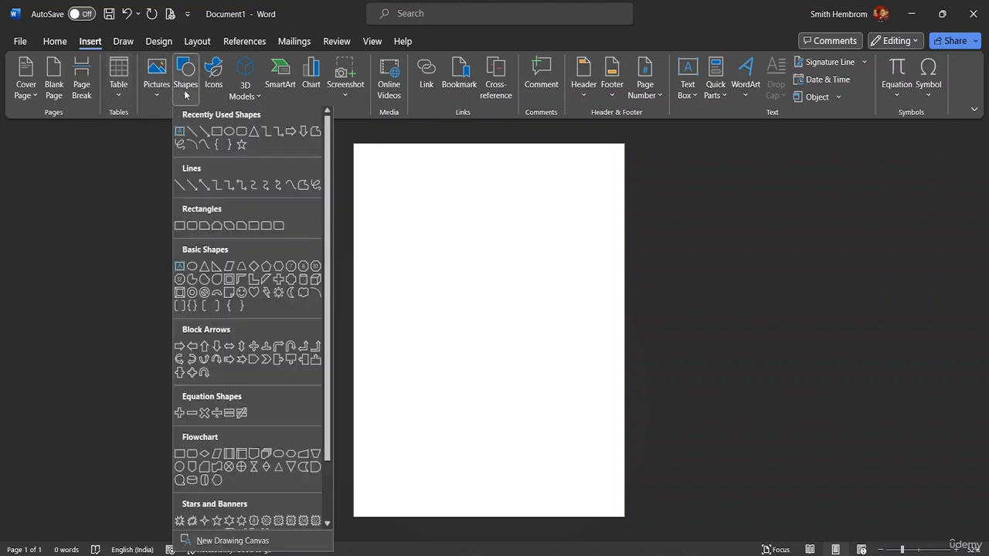
left_click(217, 135)
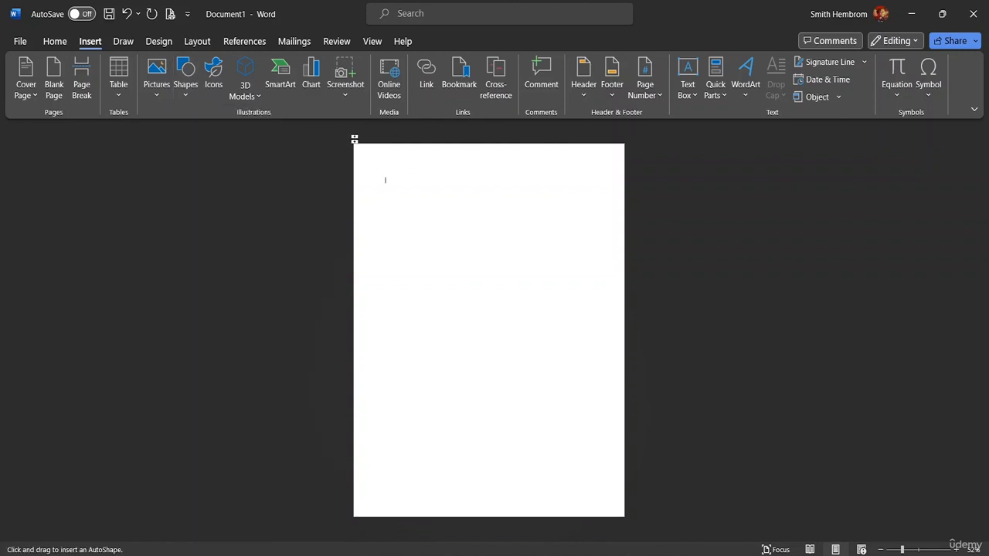
left_click_drag(354, 142, 634, 287)
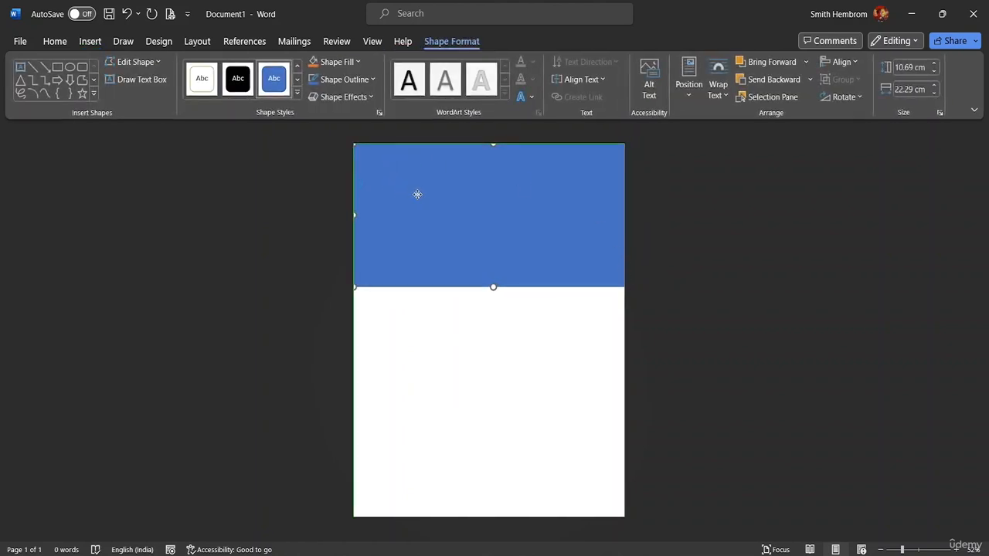
- Resize the rectangle to fit the page width at about 22.2 cm and stretch it to about 11.83 cm tall
left_click(640, 194)
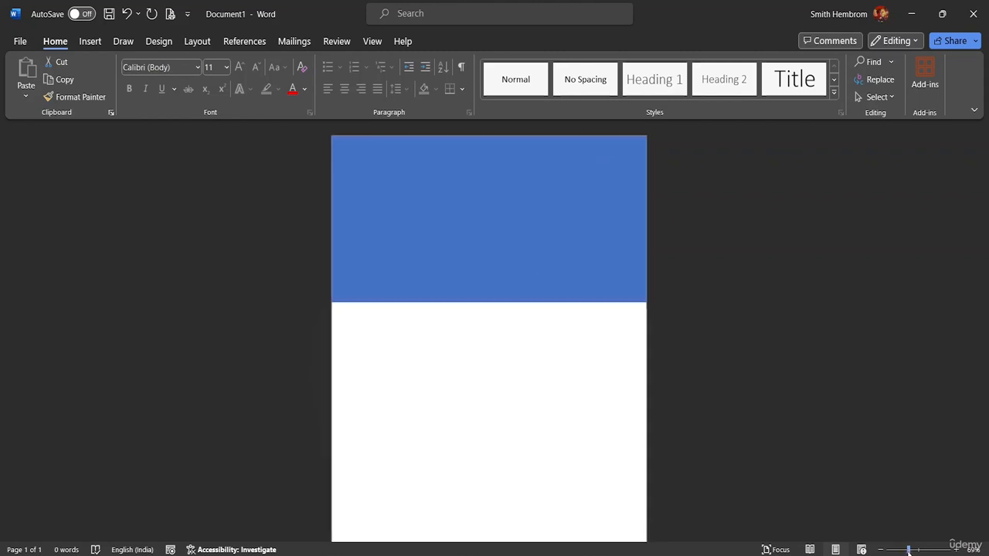
left_click_drag(902, 550, 919, 550)
left_click(653, 345)
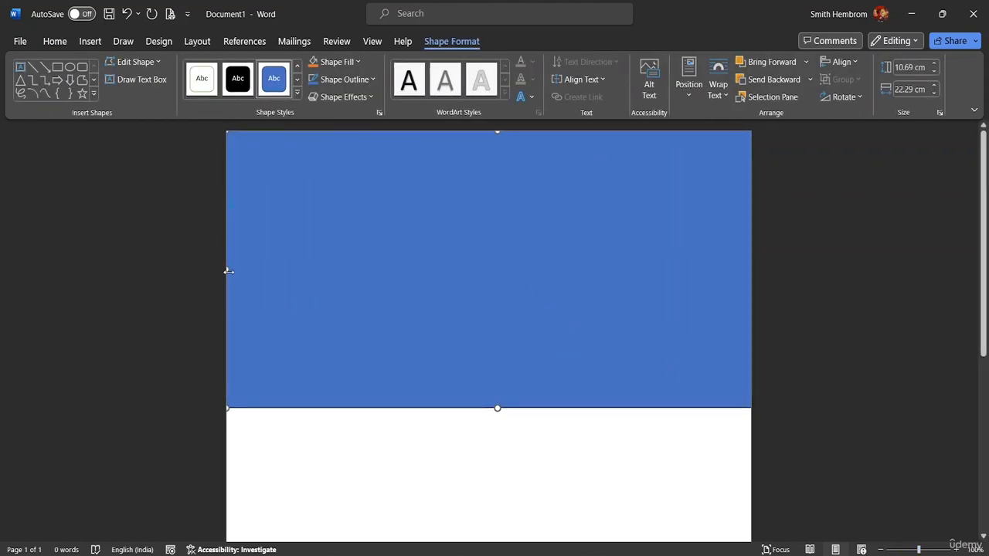
left_click_drag(229, 271, 217, 265)
mouse_move(741, 243)
left_mouse_down()
mouse_move(702, 247)
mouse_move(739, 244)
left_mouse_up()
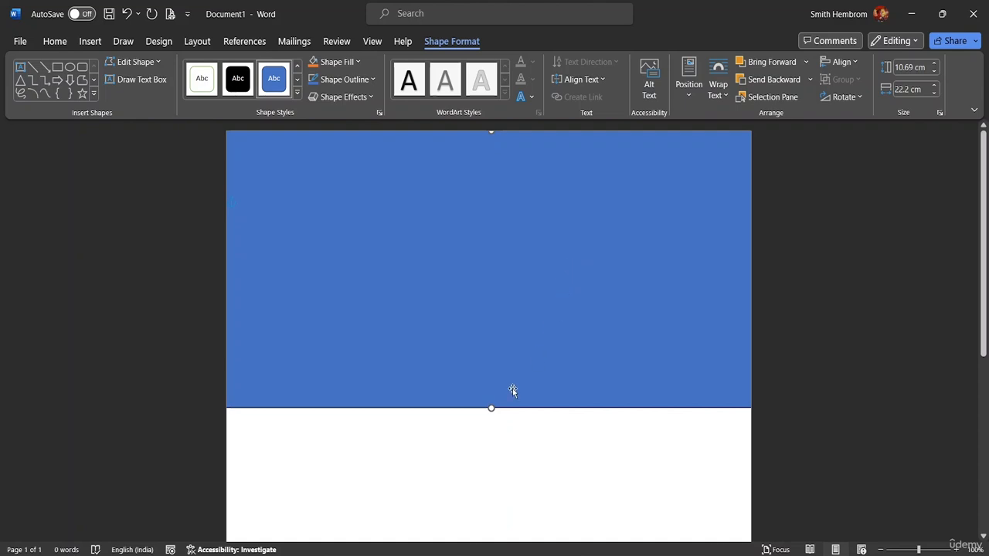
left_click_drag(491, 407, 482, 437)
left_click(389, 379)
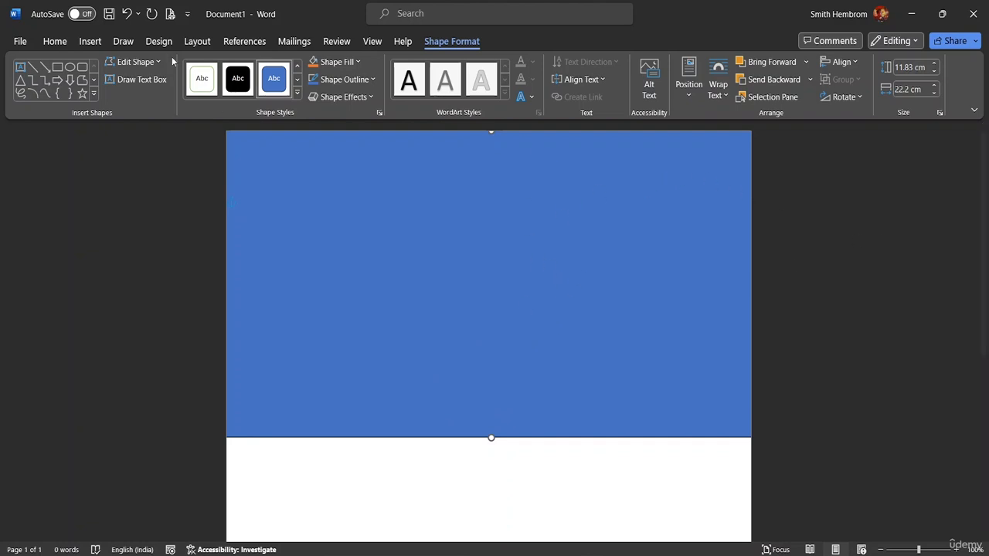
- Edit the rectangle's points, pulling a new point on the bottom edge upward to form a curved hill
left_click(151, 62)
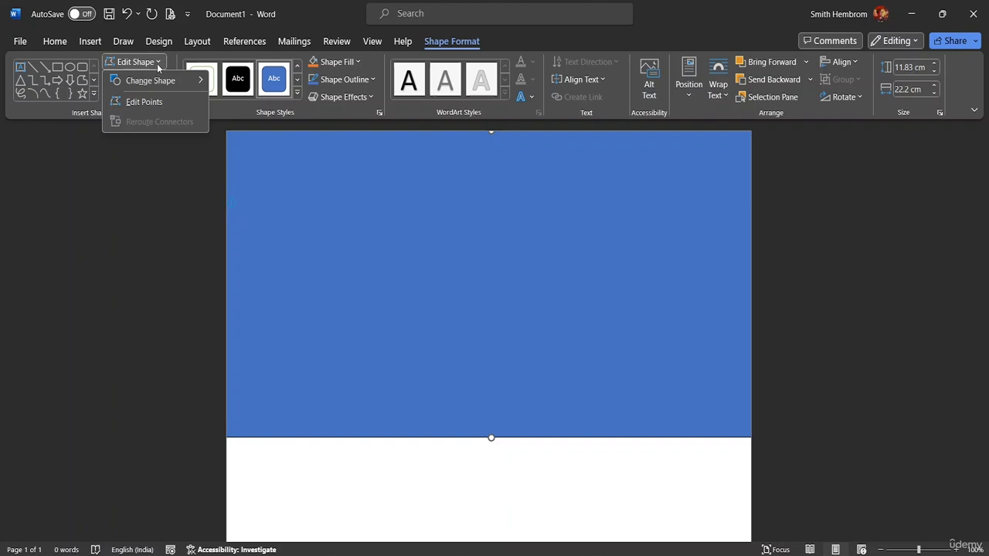
left_click(151, 104)
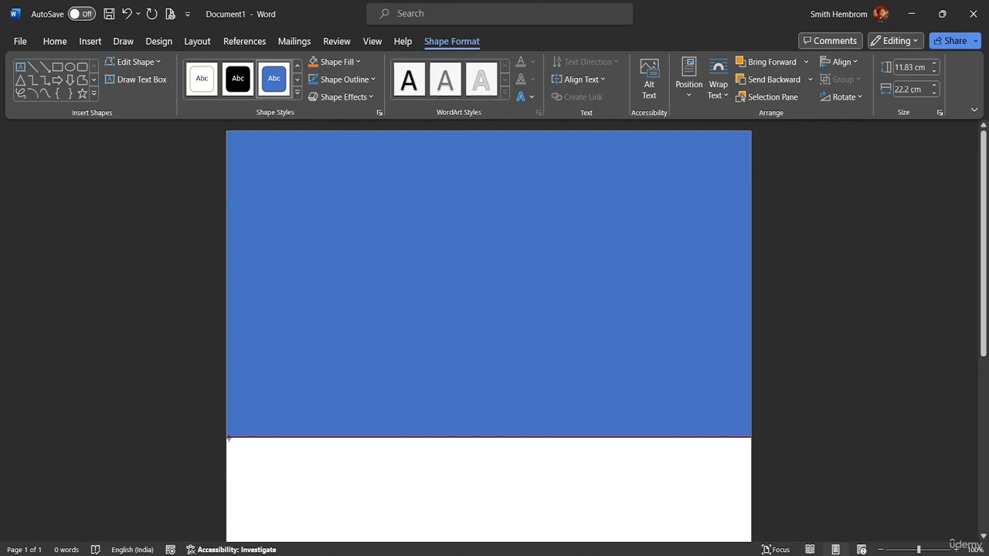
left_click_drag(231, 438, 273, 355)
key("ctrl+z")
left_click(230, 437)
left_click_drag(232, 436, 389, 333)
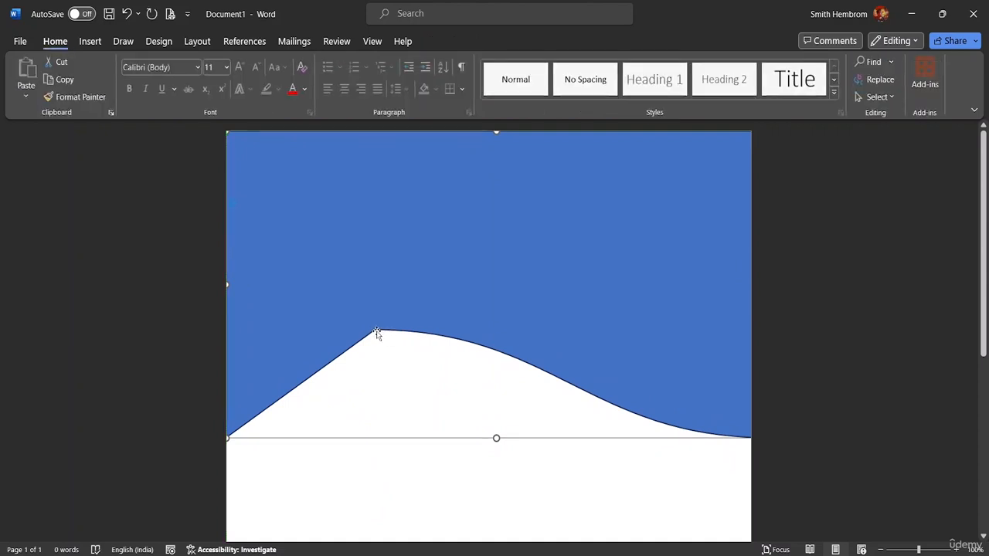
left_click(377, 333)
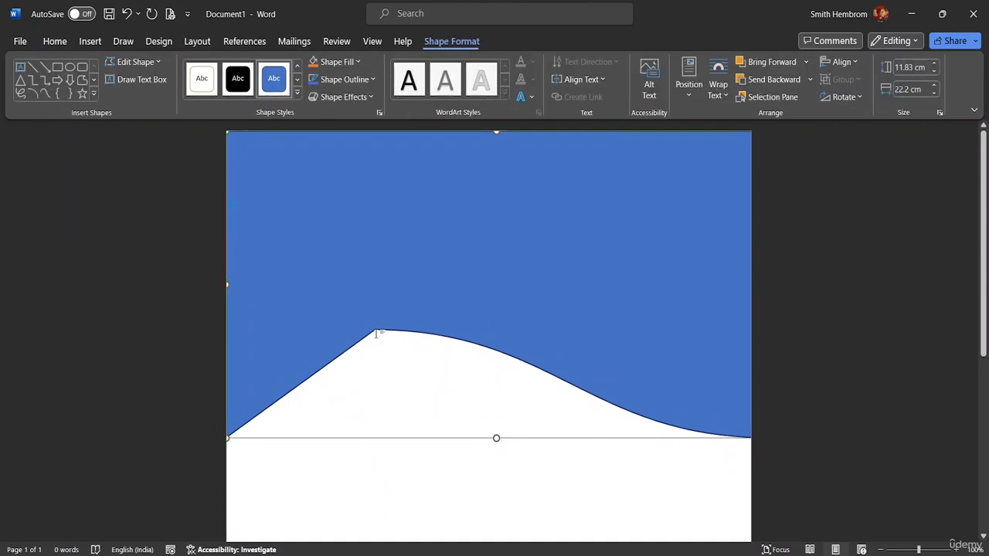
- Edit the points again and adjust the hill's peak and its curve handles to make a steep rise and flatter crest
left_click(136, 62)
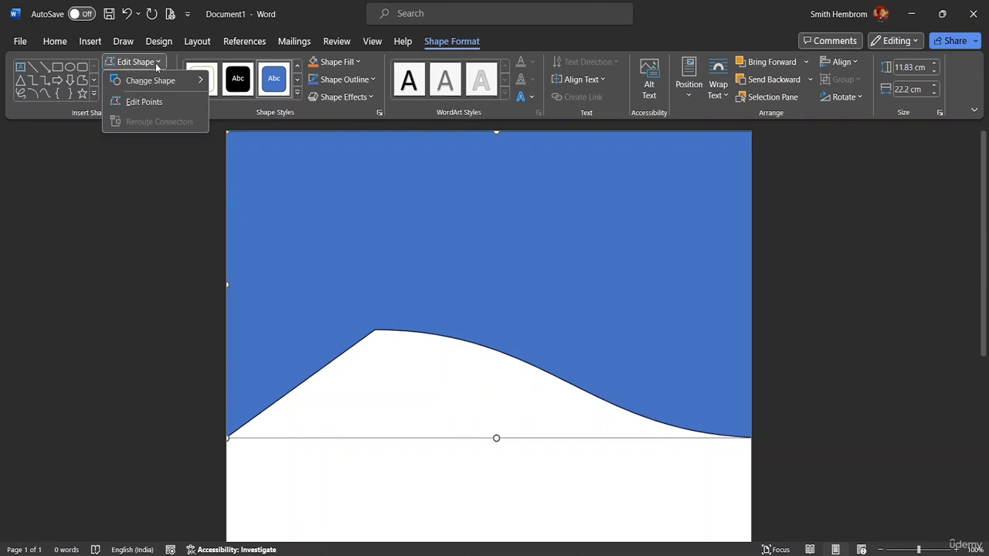
left_click(154, 102)
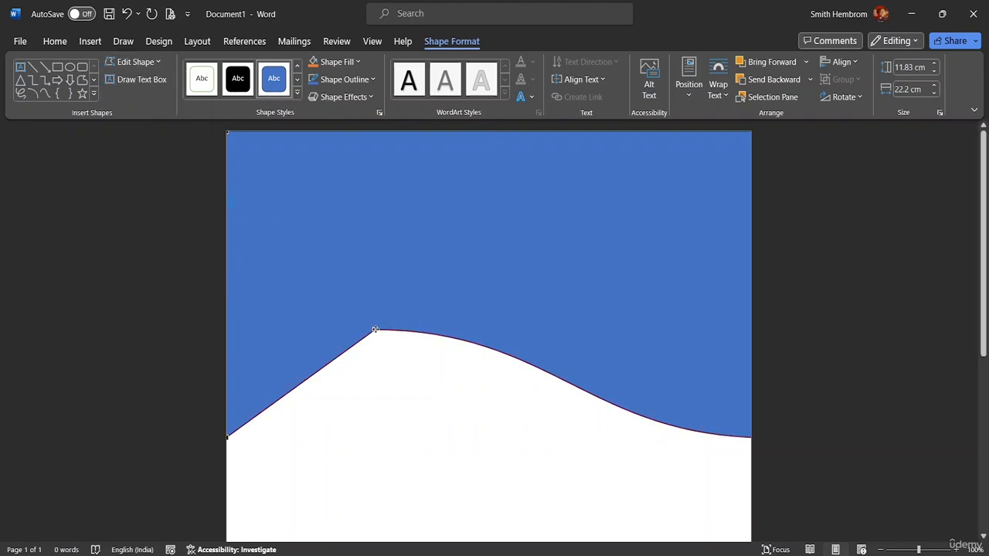
mouse_move(375, 330)
left_mouse_down()
mouse_move(394, 316)
mouse_move(371, 322)
left_mouse_up()
left_click_drag(547, 322, 485, 247)
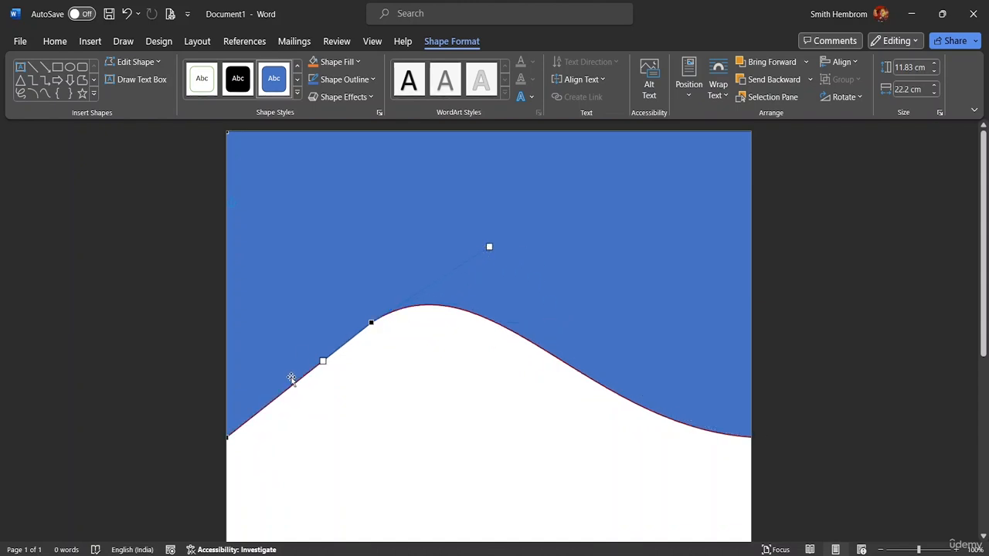
left_click_drag(323, 361, 339, 459)
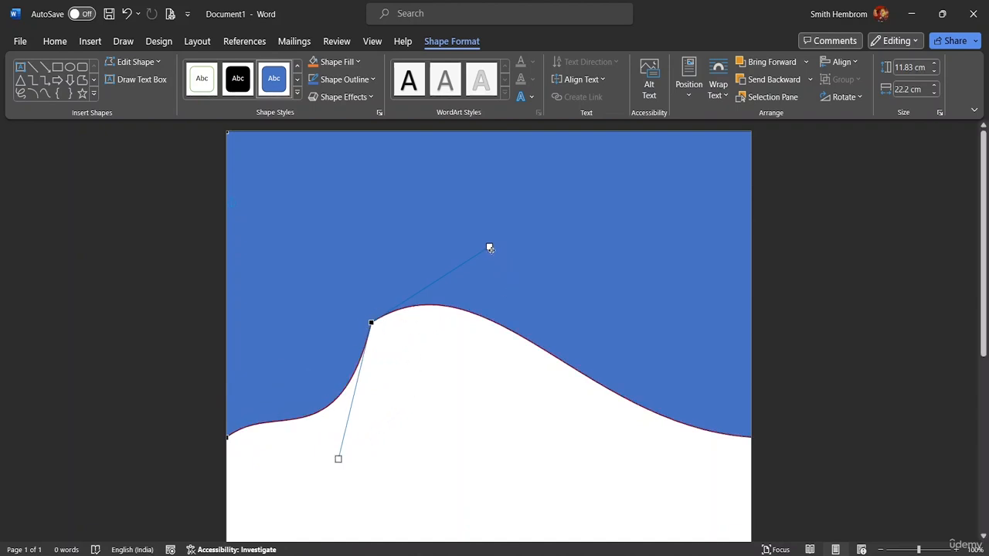
left_click_drag(491, 251, 571, 310)
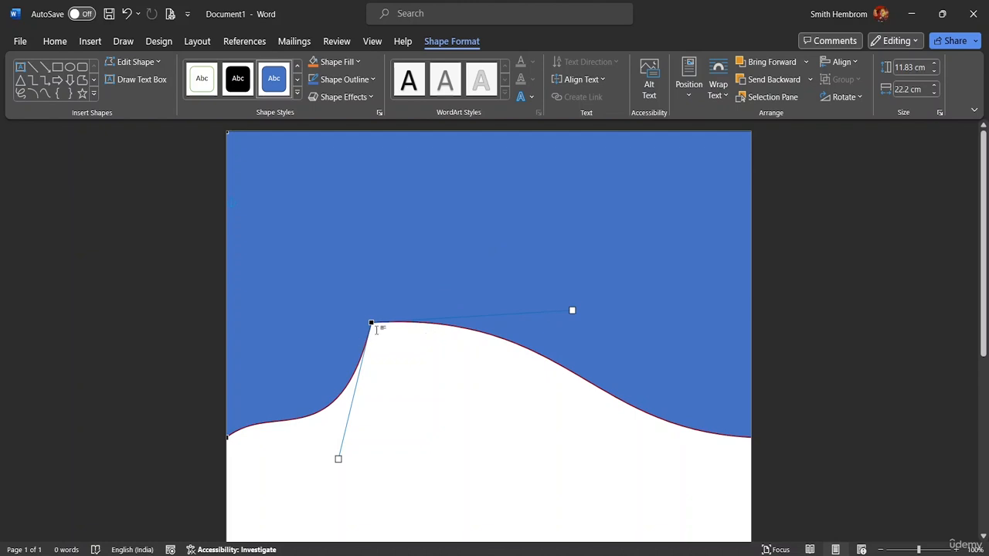
- Adjust the curve's left and right handles further, then undo all of these adjustments
left_click_drag(231, 434, 256, 359)
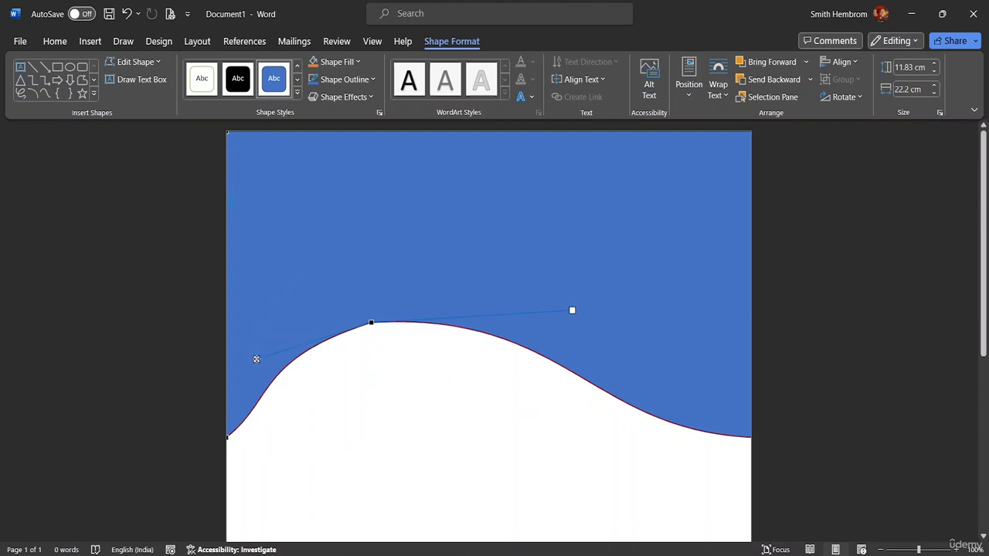
mouse_move(279, 362)
left_mouse_down()
mouse_move(311, 355)
mouse_move(293, 353)
left_mouse_up()
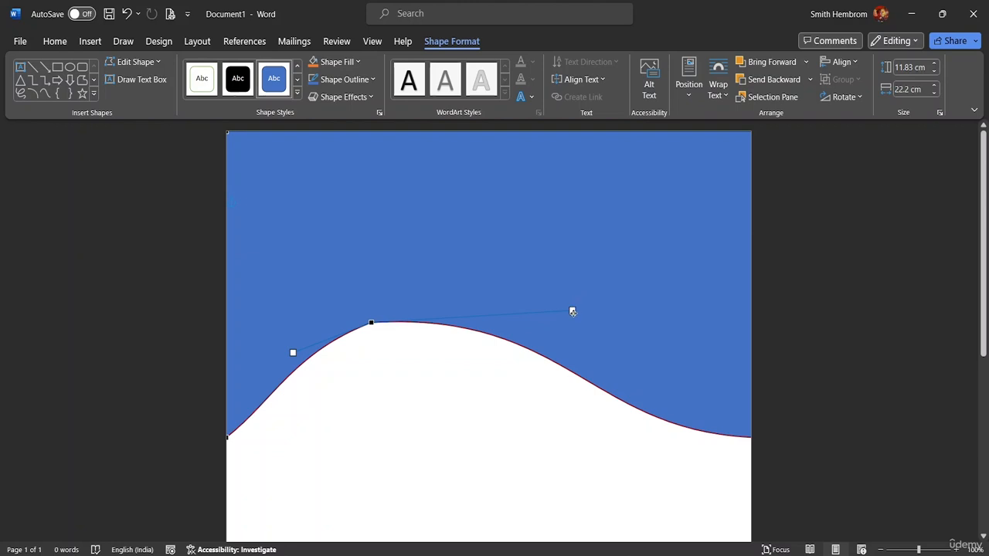
left_click_drag(573, 312, 577, 342)
left_click_drag(575, 353, 554, 378)
left_click_drag(293, 353, 208, 360)
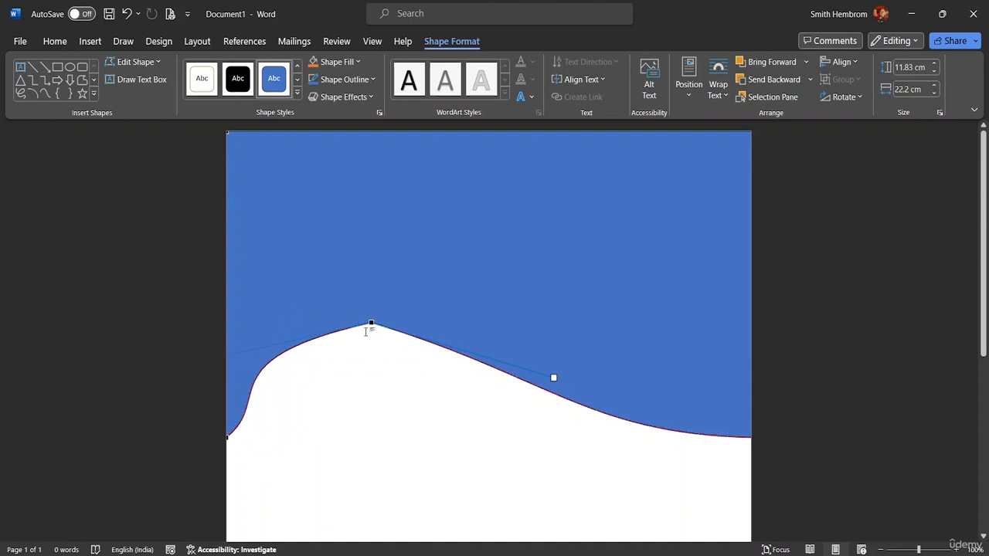
key("ctrl+z")
key("ctrl+z")
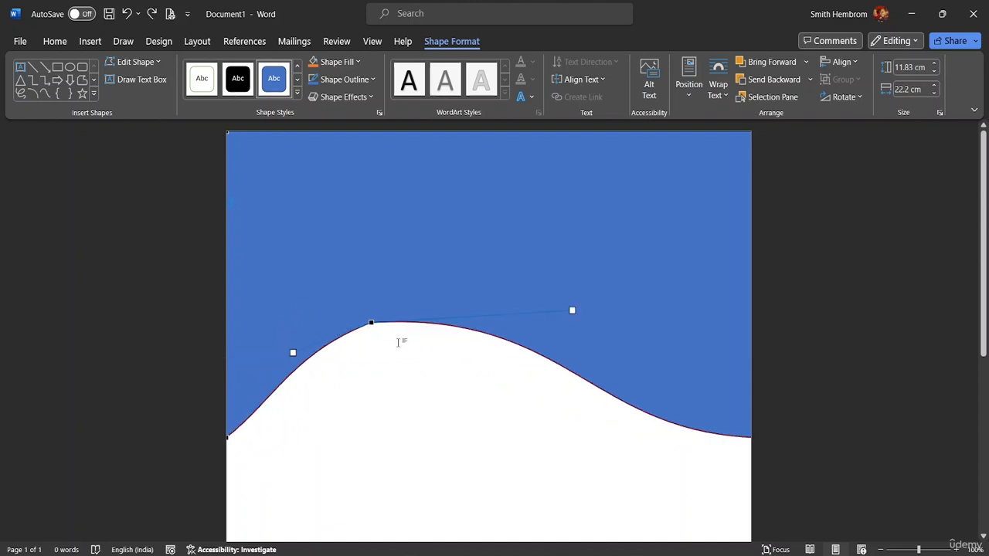
left_click(643, 353)
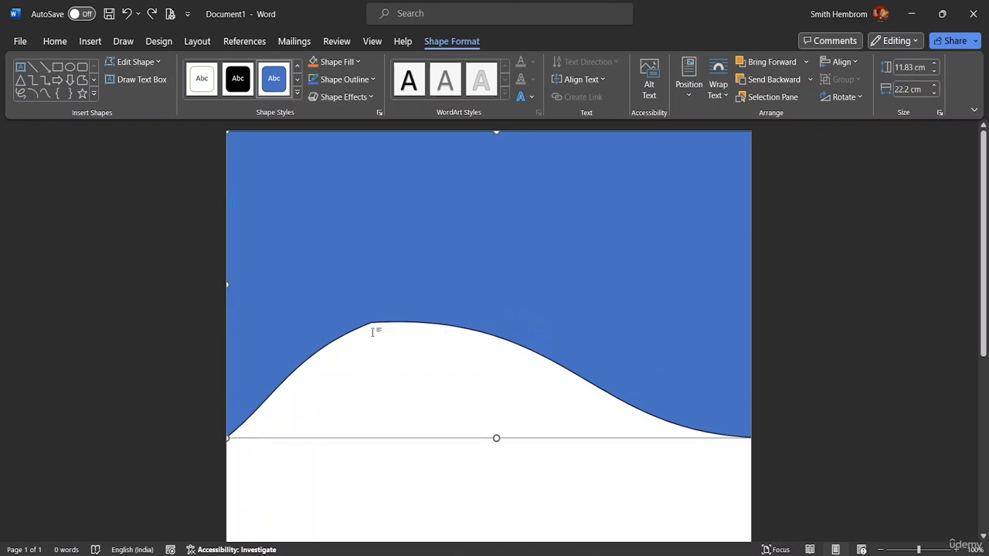
key("ctrl+z")
key("ctrl+z")
key("ctrl+z")
key("ctrl+z")
key("ctrl+z")
key("ctrl+z")
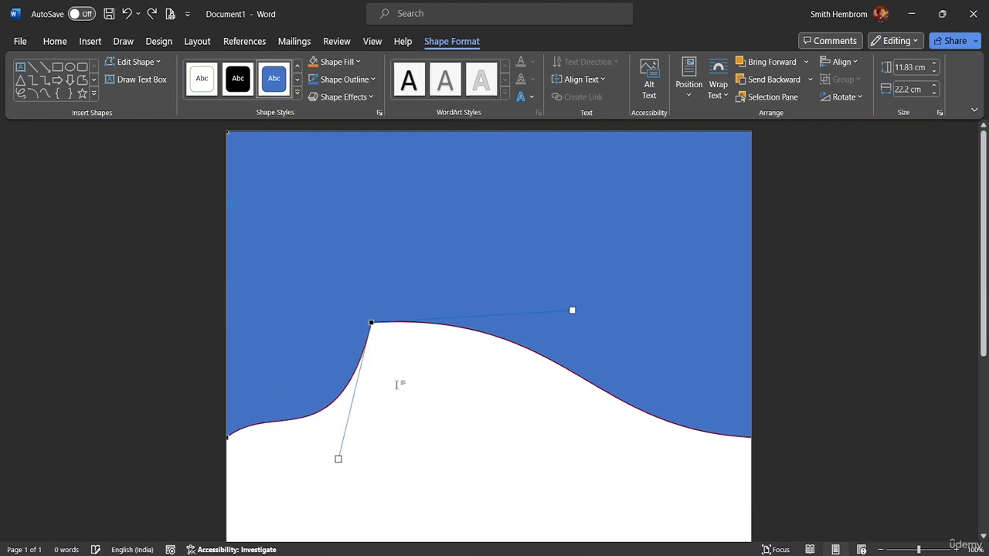
- Undo the remaining point edits to restore the plain rectangle, and select it
key("ctrl+z")
key("ctrl+z")
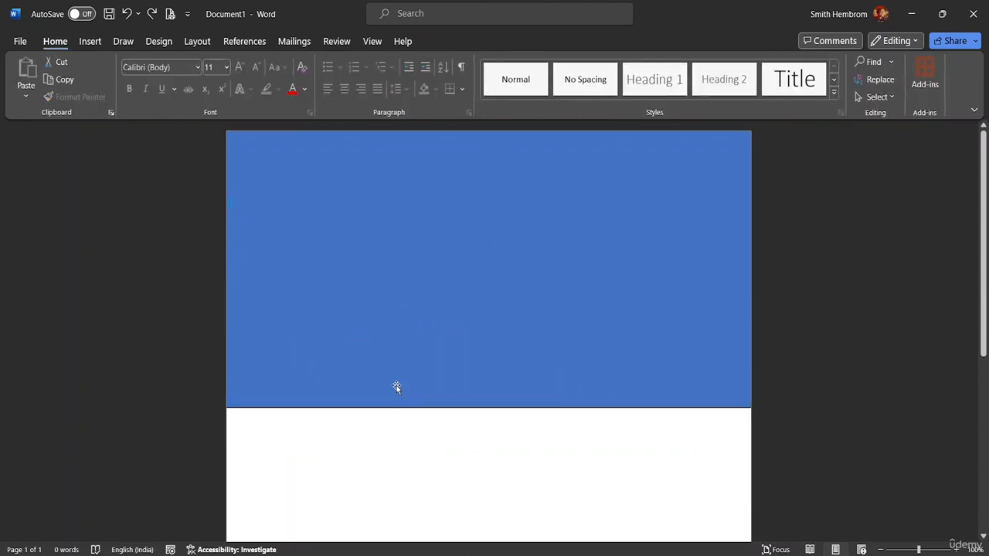
left_click(306, 376)
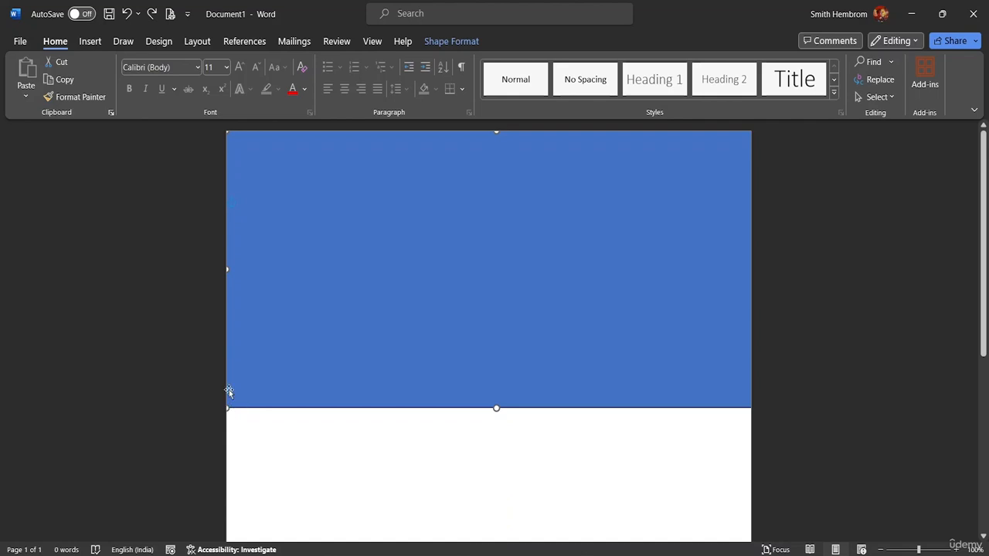
- Realign the rectangle's left and right edges with the page edges, about 21.55 cm wide
mouse_move(228, 268)
left_mouse_down()
mouse_move(240, 268)
mouse_move(226, 267)
left_mouse_up()
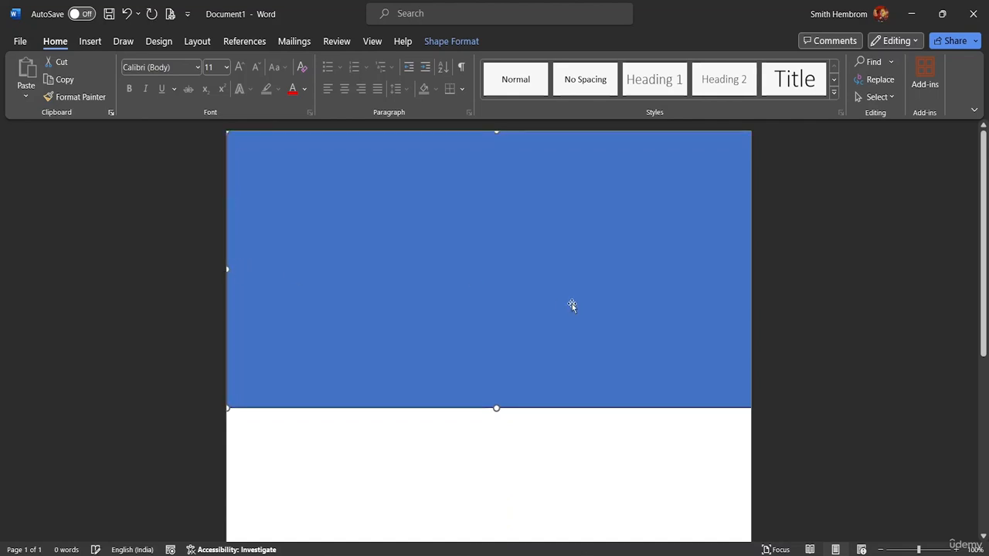
left_click_drag(729, 293, 751, 270)
left_click_drag(256, 252, 292, 248)
mouse_move(229, 267)
left_mouse_down()
mouse_move(267, 265)
mouse_move(241, 268)
left_mouse_up()
mouse_move(332, 247)
left_mouse_down()
mouse_move(305, 245)
mouse_move(326, 248)
left_mouse_up()
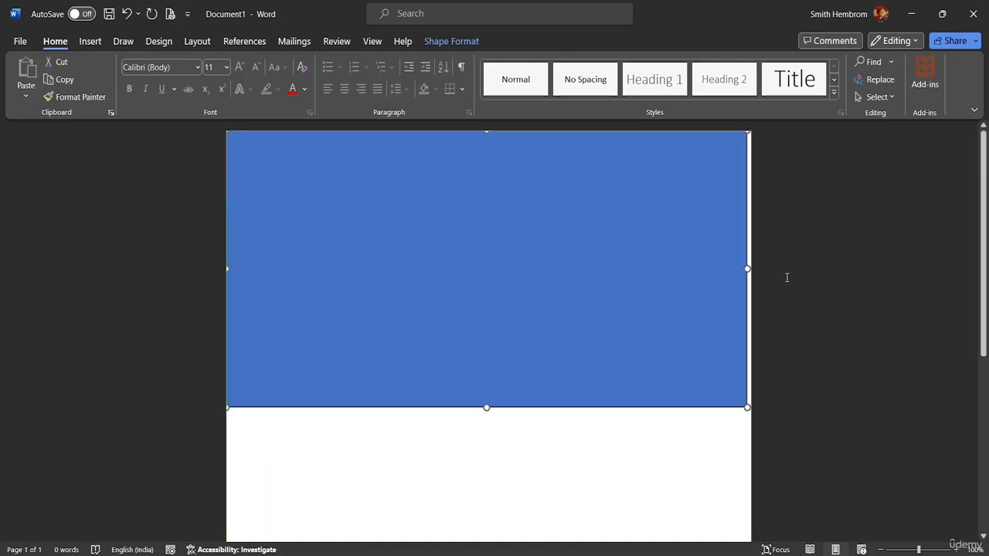
left_click_drag(745, 269, 754, 269)
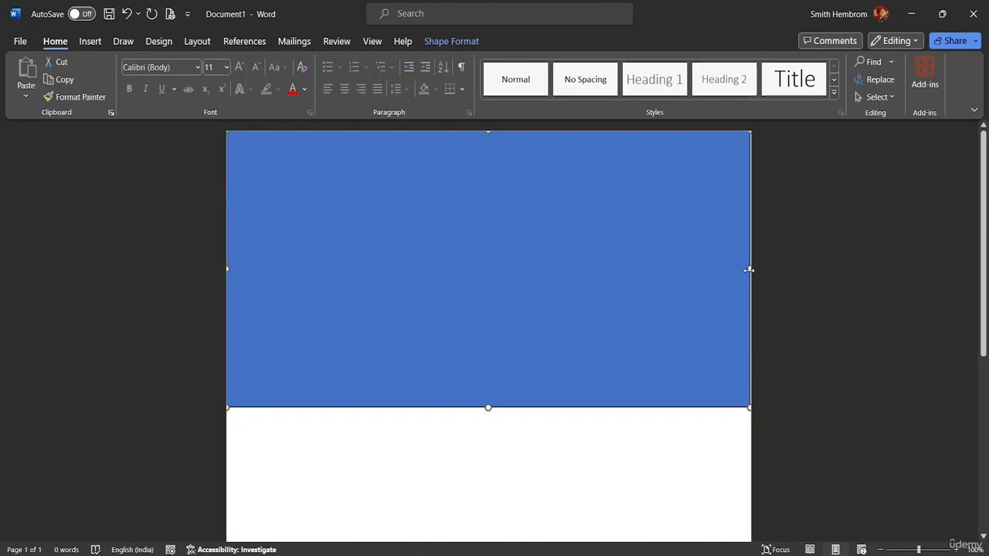
left_click_drag(750, 270, 750, 269)
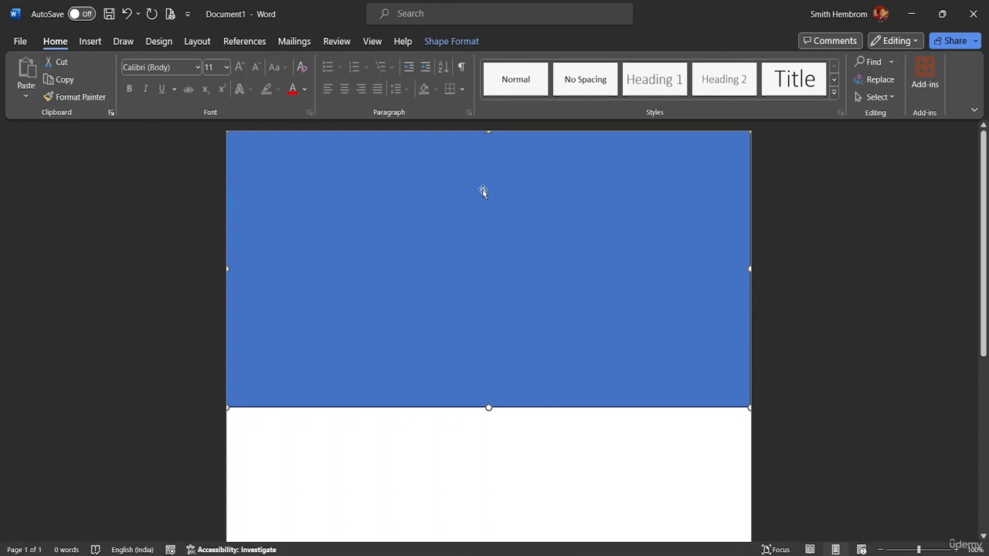
- Edit the rectangle's points, raising the bottom edge's middle into a hill and bending the right corner's curve downward into a wave
left_click(453, 42)
left_click(133, 64)
left_click(146, 102)
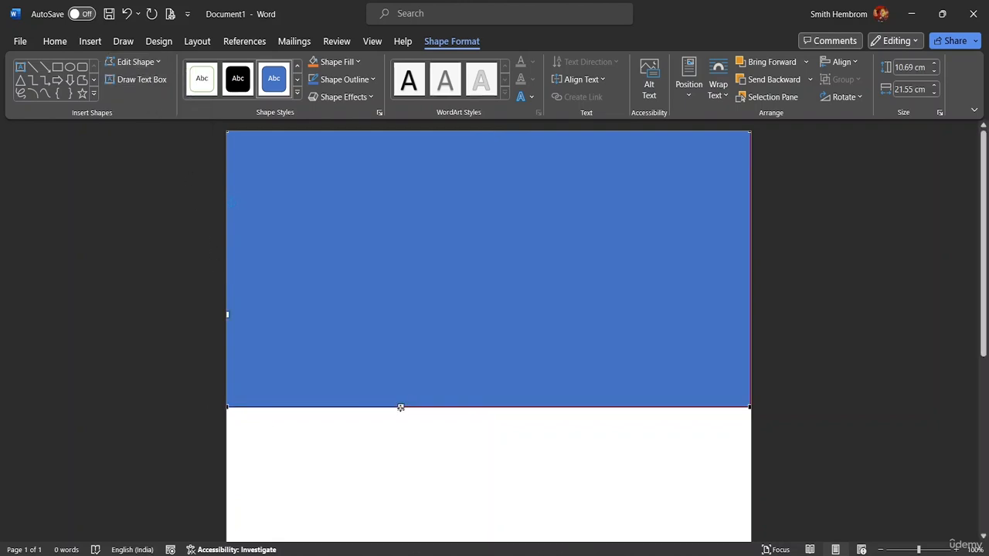
left_click_drag(401, 407, 381, 185)
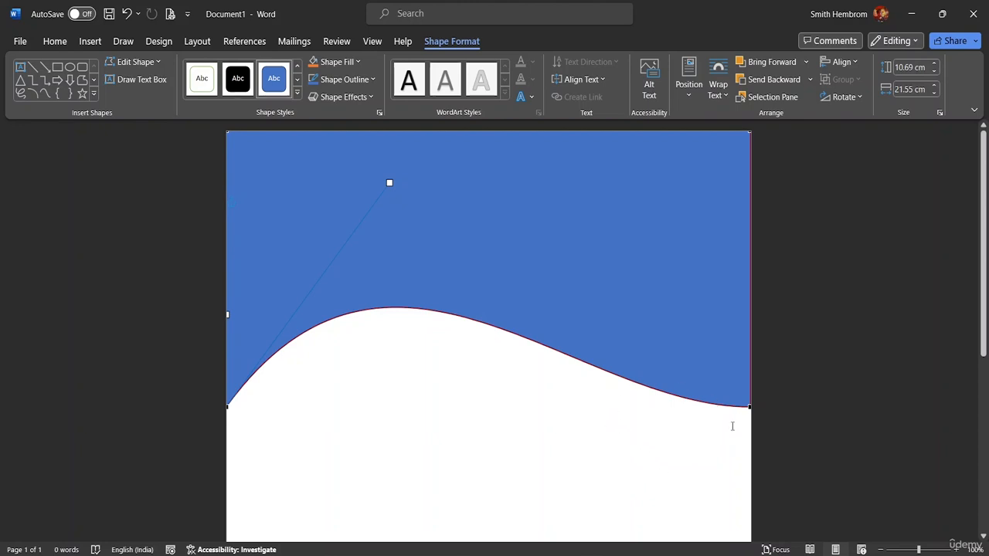
left_click(749, 406)
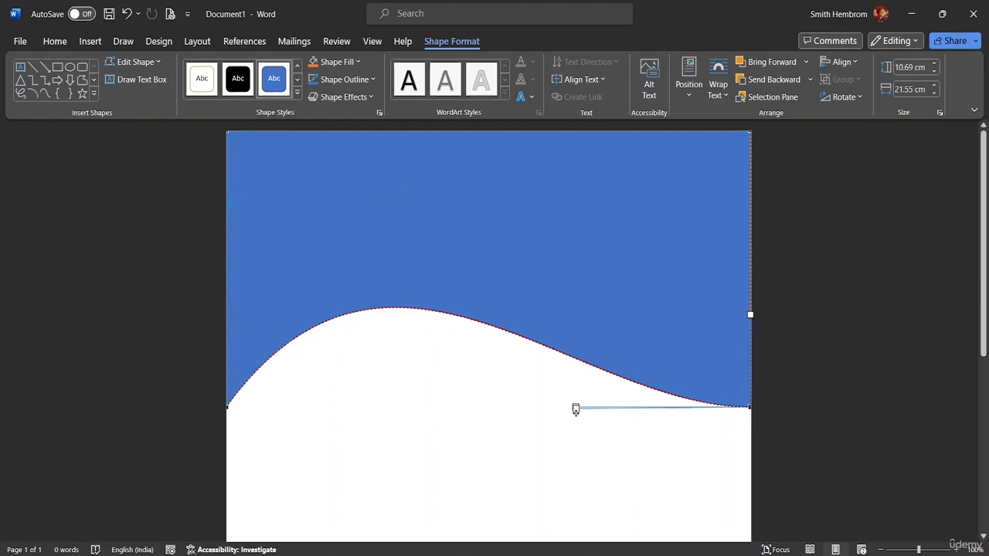
left_click_drag(575, 408, 548, 455)
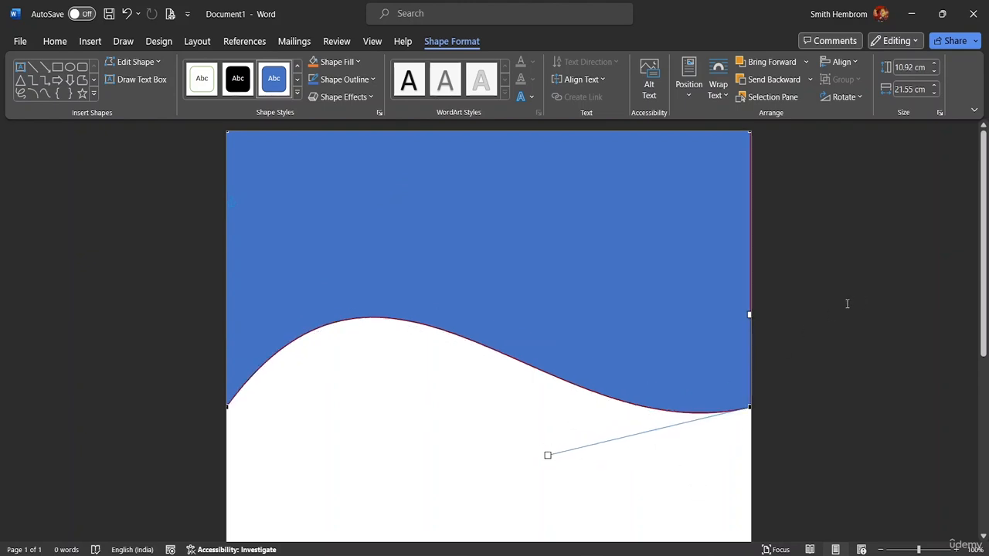
- Insert the picture pexels-rajesh-tp-1633525 from the MS Word Advanced Resource File folder below the header
scroll(805, 347, "down", 3)
scroll(806, 347, "up", 3)
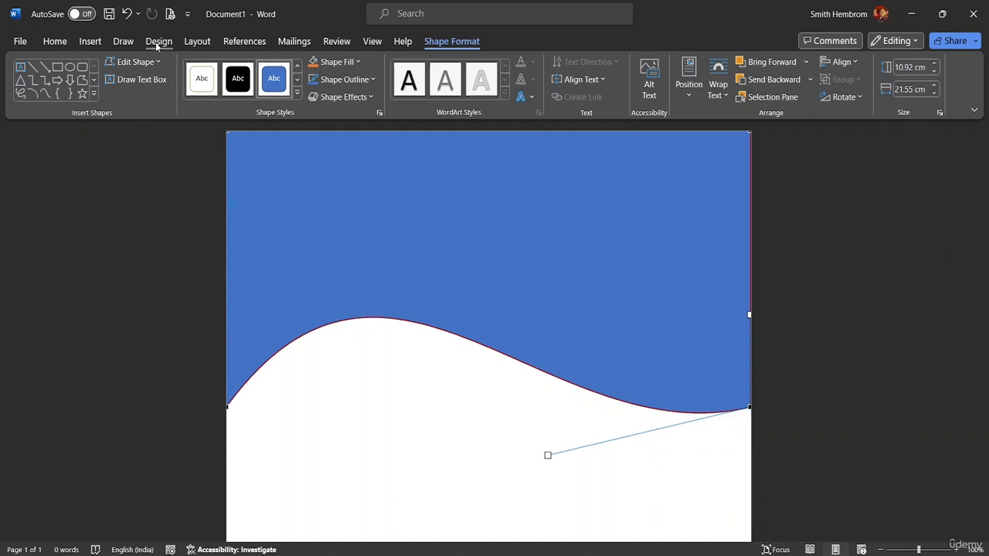
left_click(90, 43)
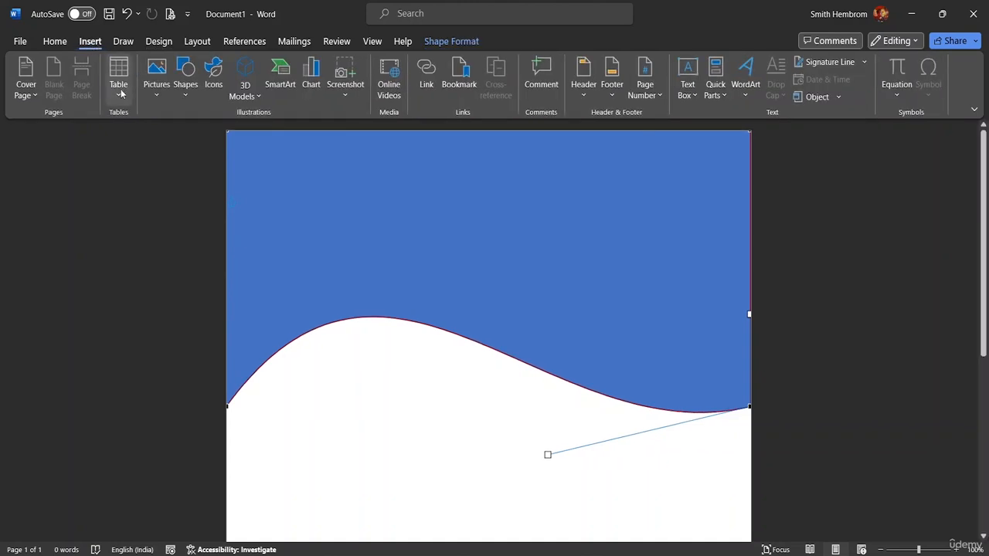
left_click(157, 81)
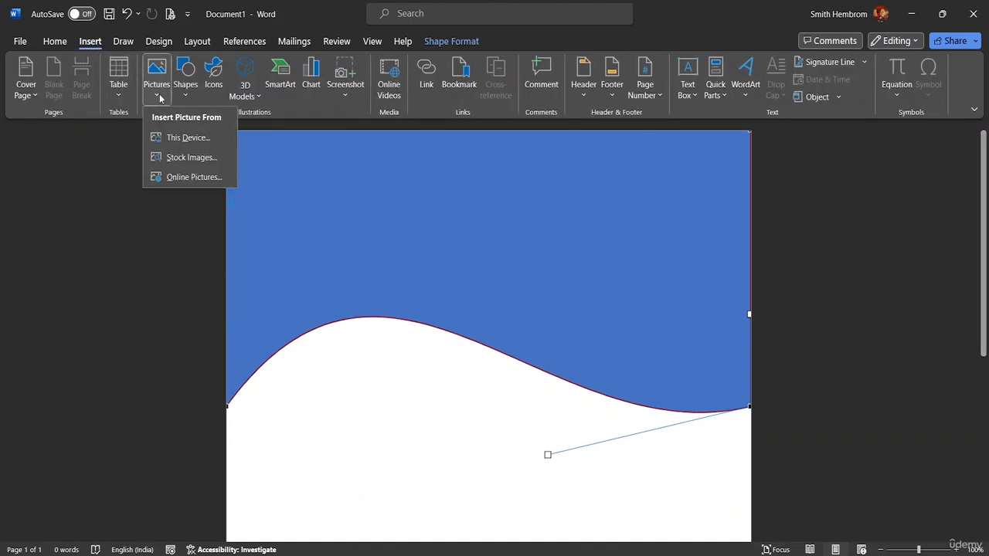
left_click(358, 486)
left_click(347, 482)
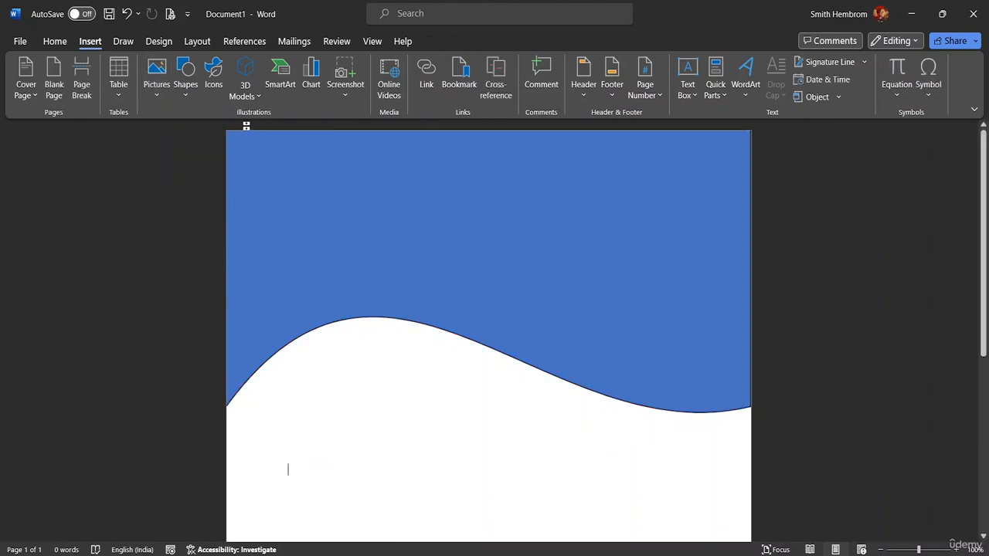
left_click(156, 81)
left_click(178, 147)
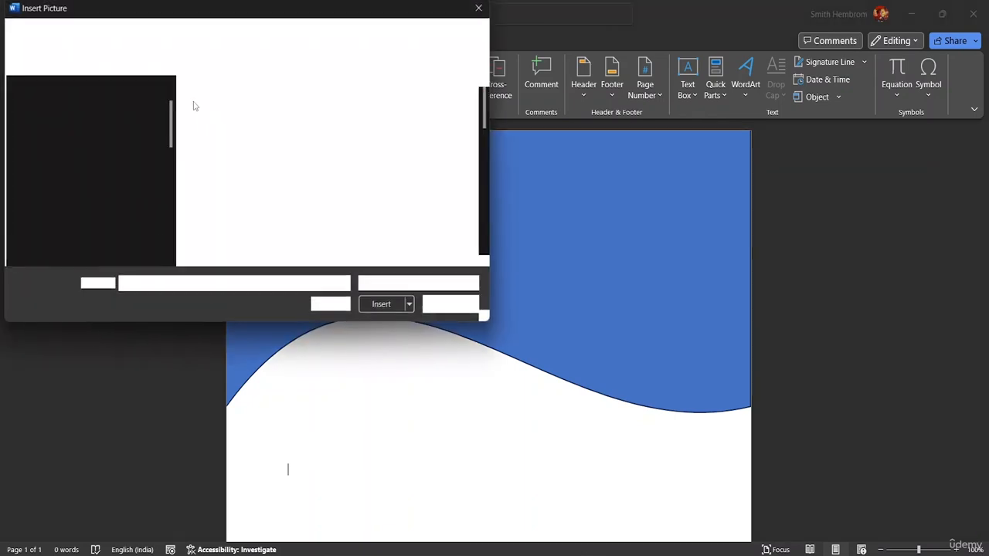
scroll(77, 208, "down", 5)
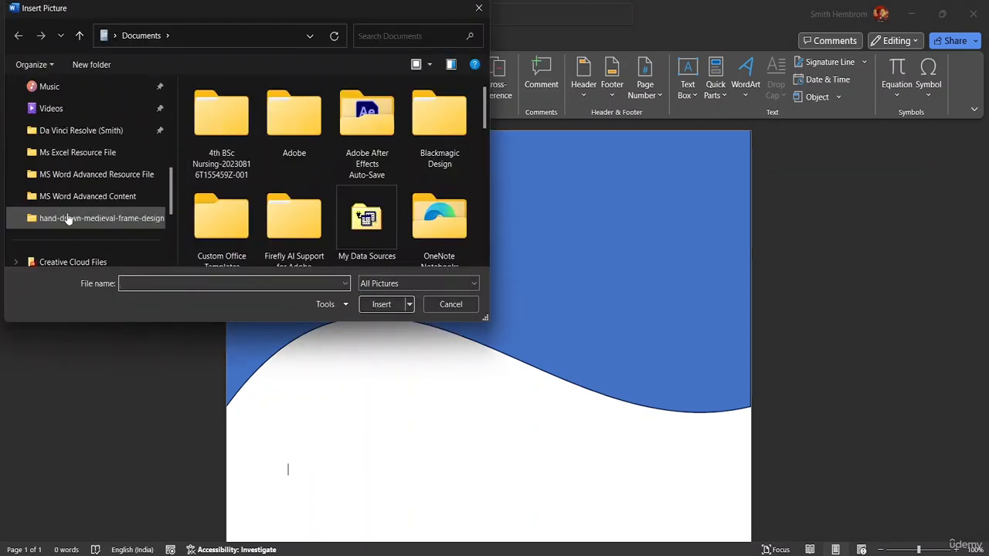
left_click(105, 175)
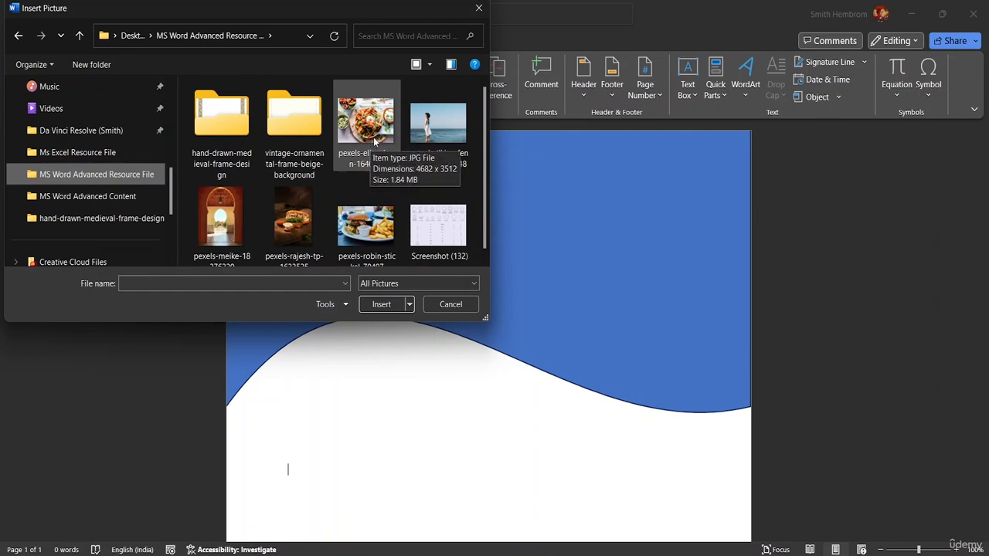
left_click(375, 141)
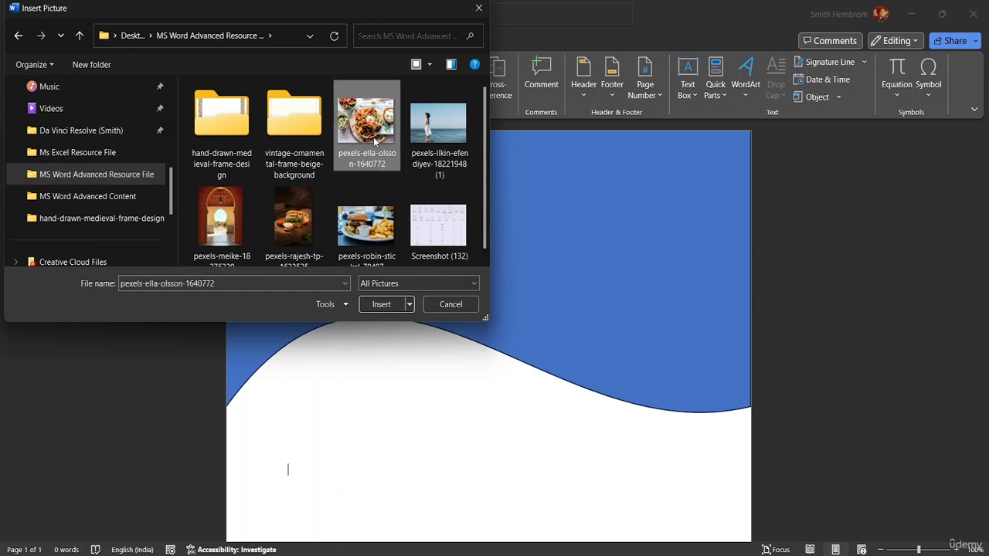
left_click(292, 230)
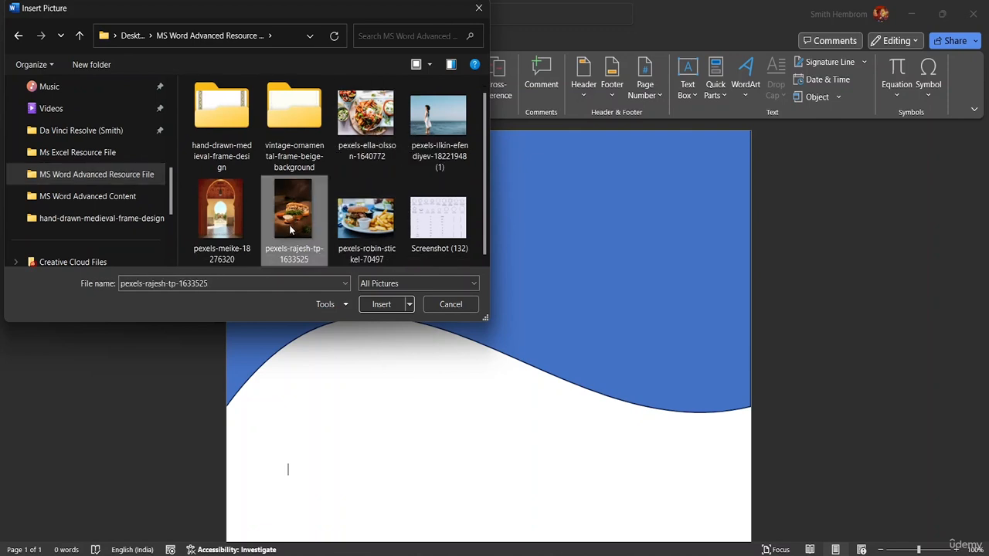
left_click(381, 306)
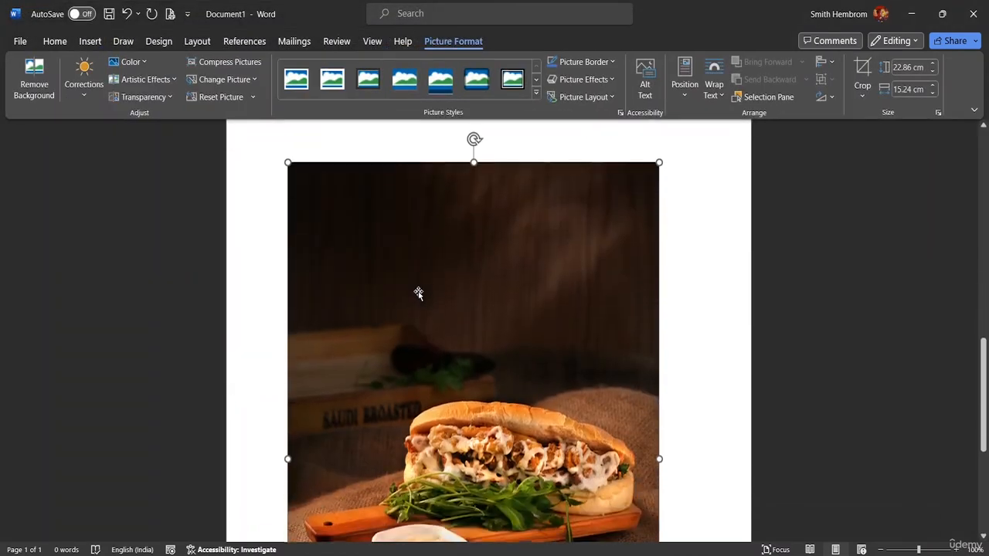
- Shrink the picture by its corner to about 9.48 cm by 6.32 cm
scroll(433, 278, "up", 5)
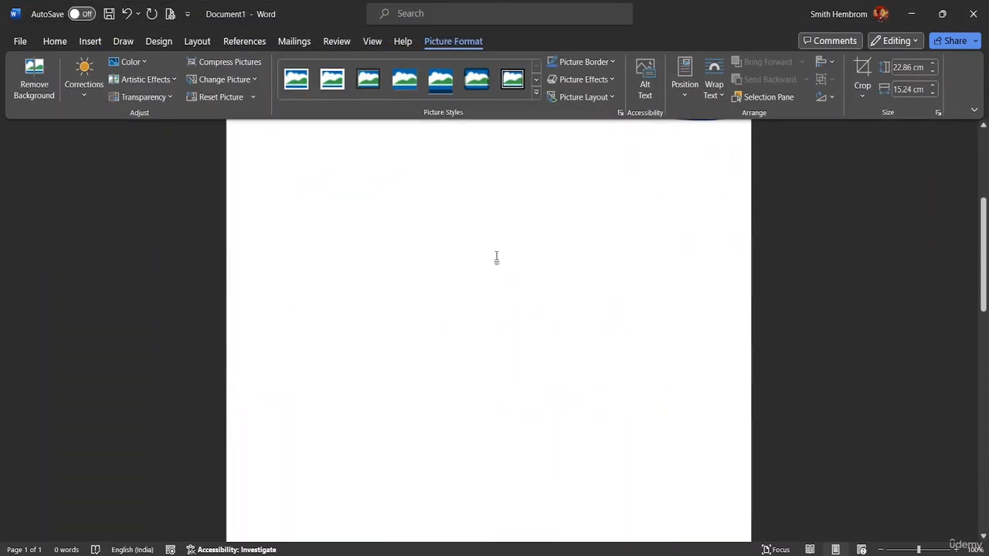
scroll(497, 257, "up", 2)
scroll(507, 214, "down", 8)
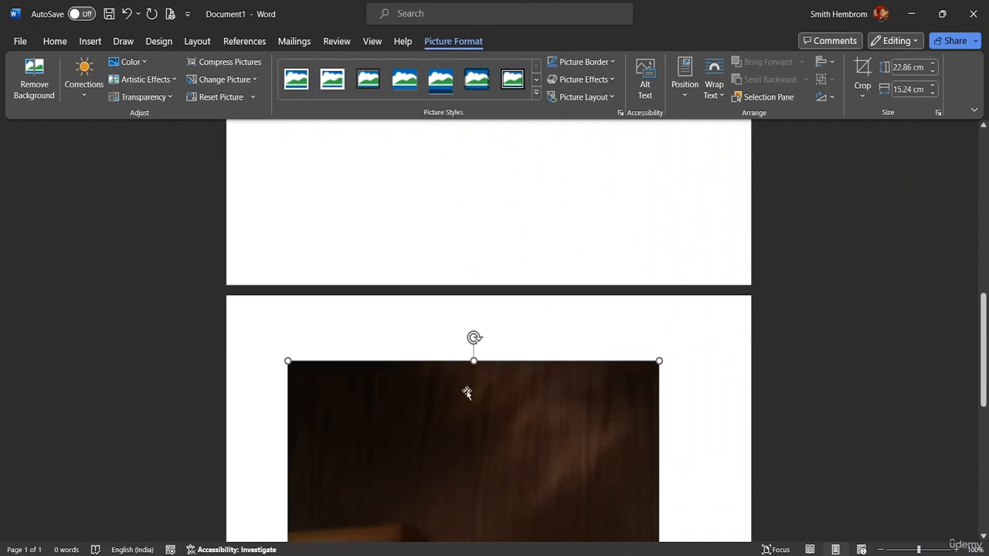
scroll(467, 392, "down", 5)
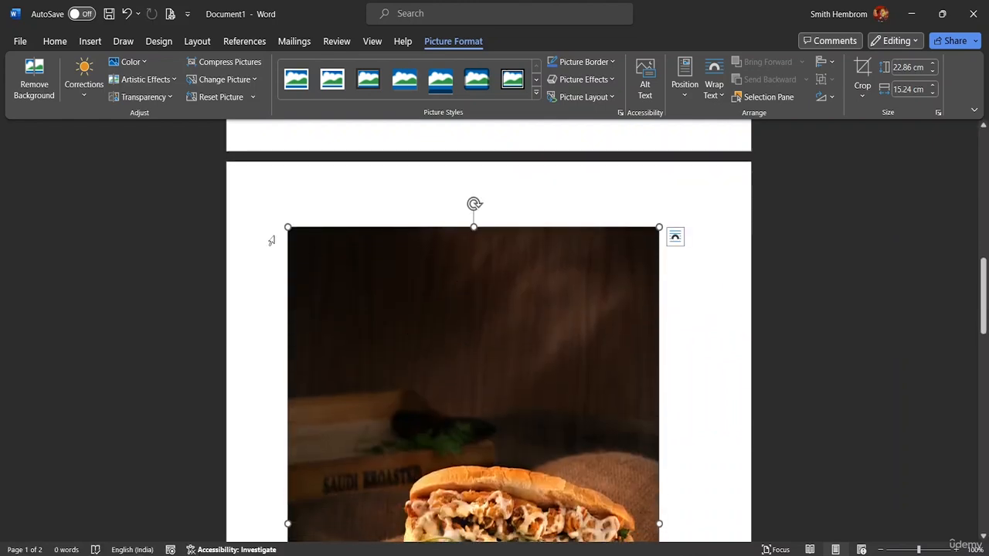
left_click_drag(287, 226, 442, 447)
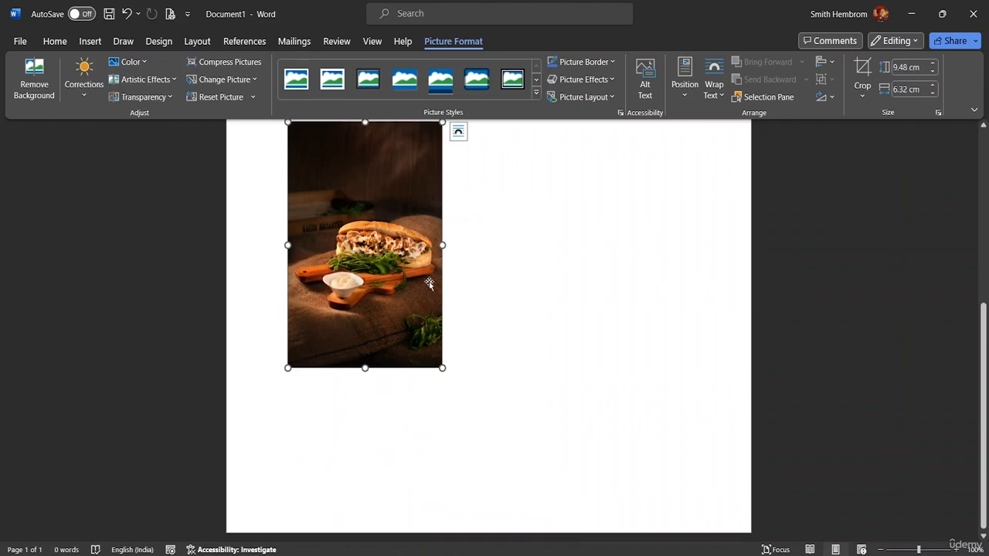
- Move the picture onto the first page just below the wave header
scroll(432, 286, "up", 2)
left_click_drag(373, 257, 418, 54)
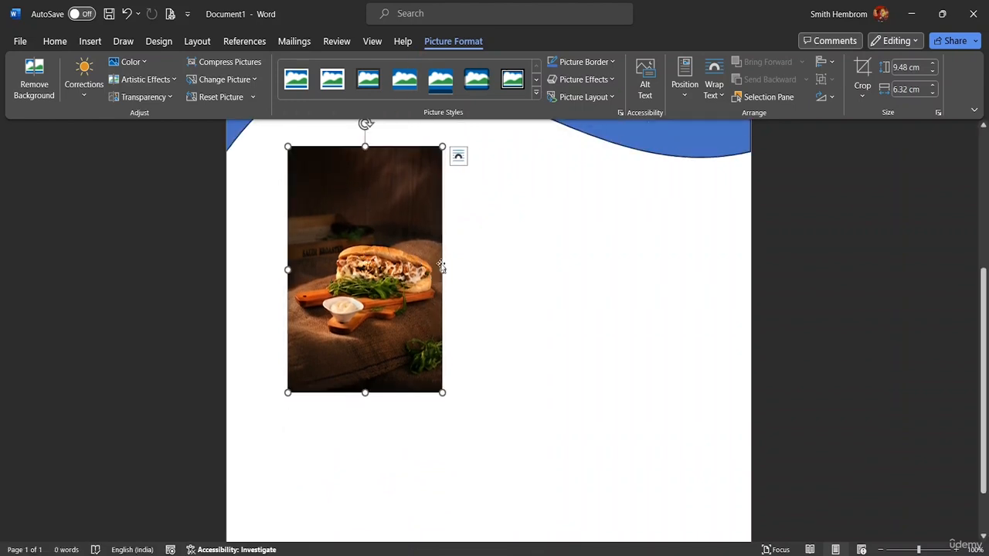
scroll(466, 211, "up", 3)
mouse_move(384, 366)
left_mouse_down()
mouse_move(455, 364)
mouse_move(388, 353)
left_mouse_up()
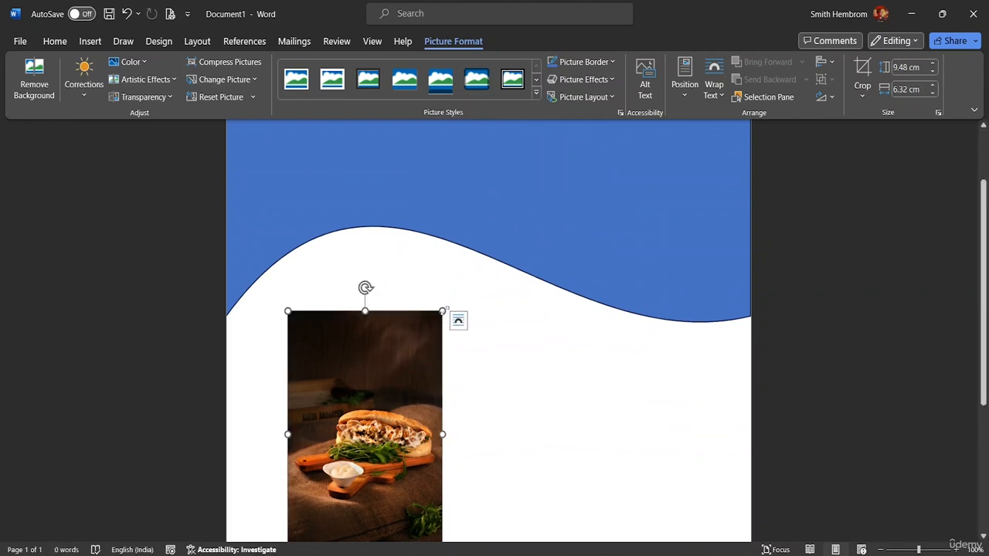
- Enlarge the picture with its side, corner and bottom handles to about 14.58 cm tall and 18.94 cm wide
left_click_drag(443, 310, 499, 309)
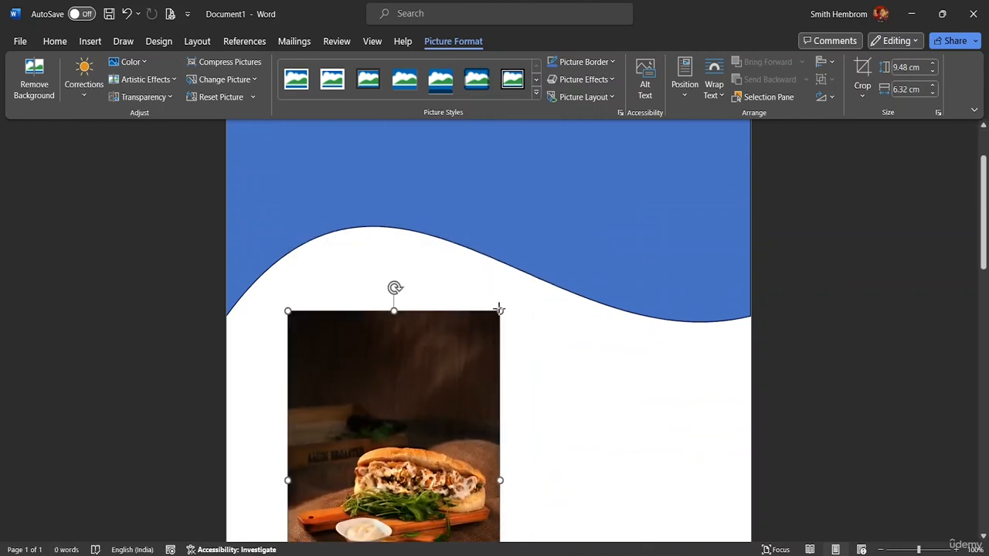
scroll(503, 317, "down", 5)
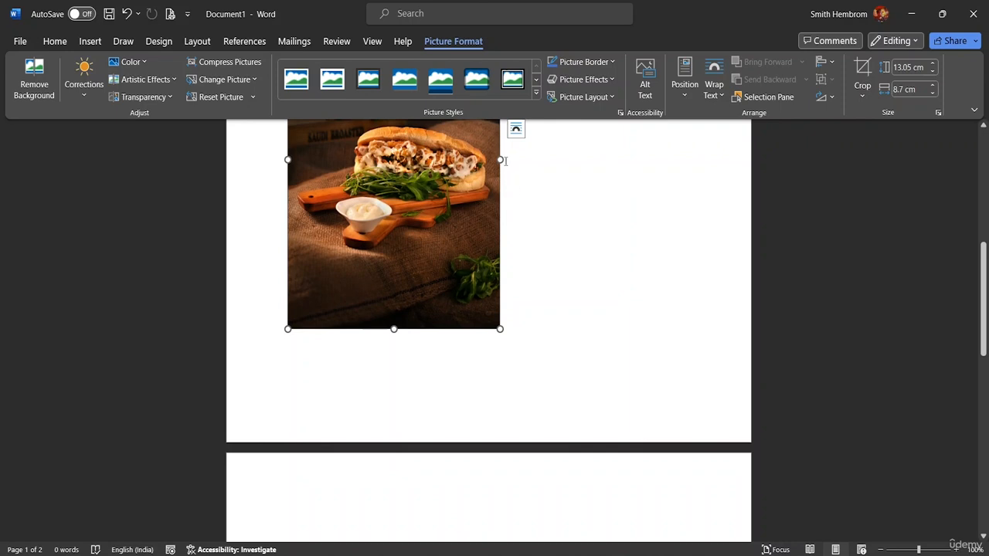
left_click_drag(501, 160, 581, 186)
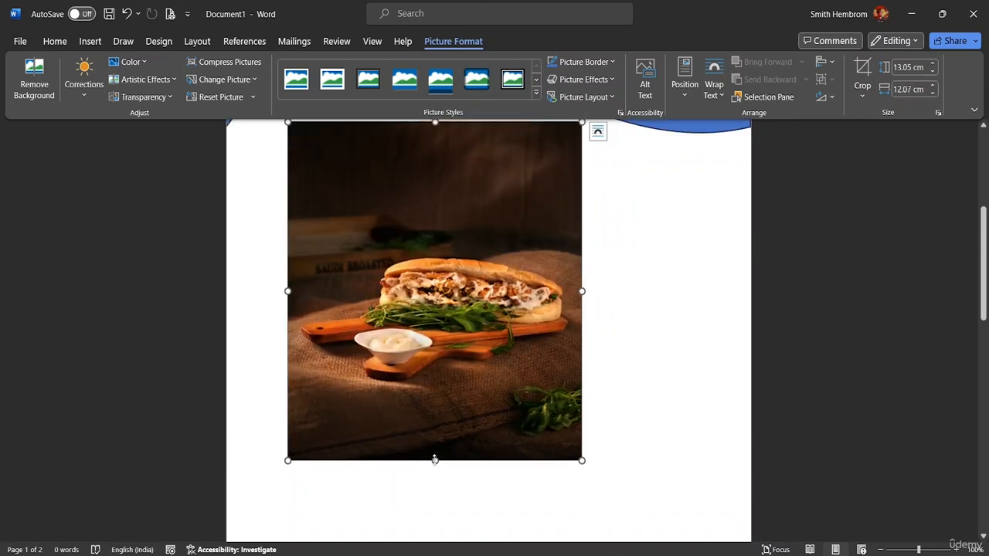
left_click_drag(435, 460, 438, 503)
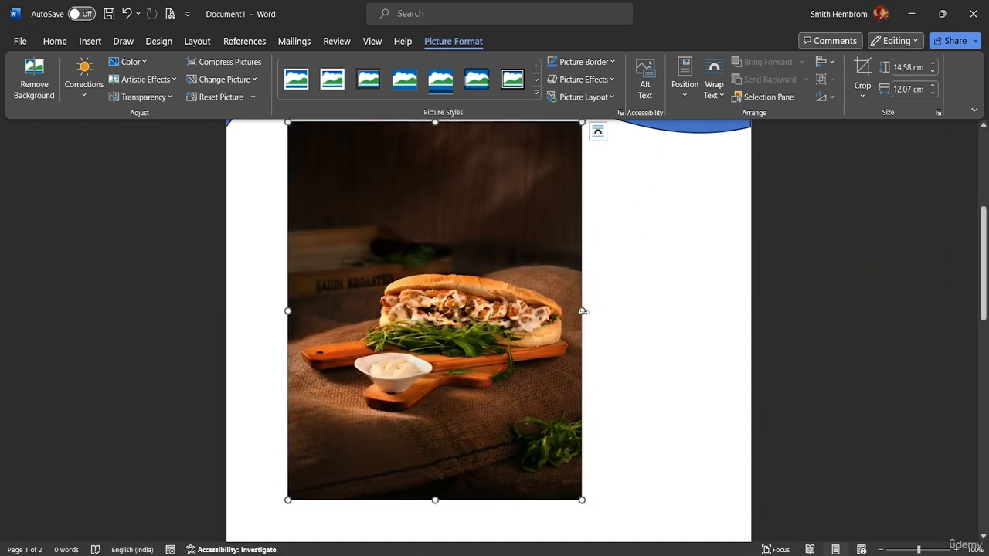
left_click_drag(585, 309, 702, 322)
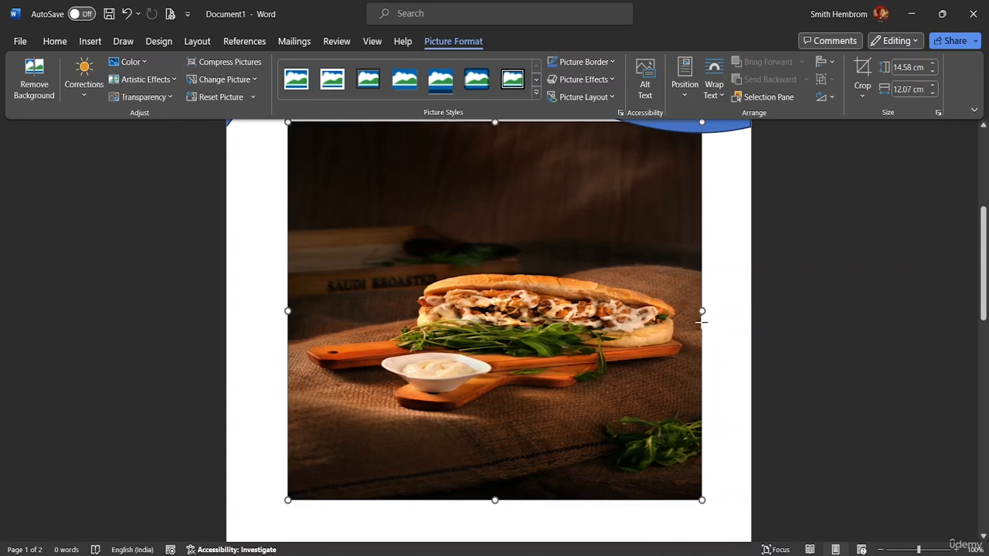
scroll(506, 210, "up", 4)
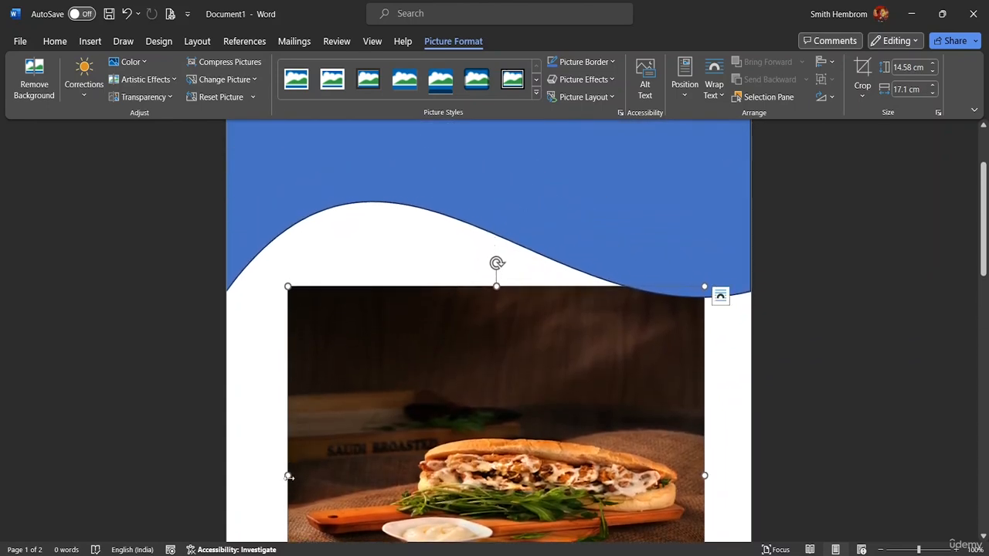
left_click_drag(288, 477, 242, 475)
scroll(366, 456, "down", 3)
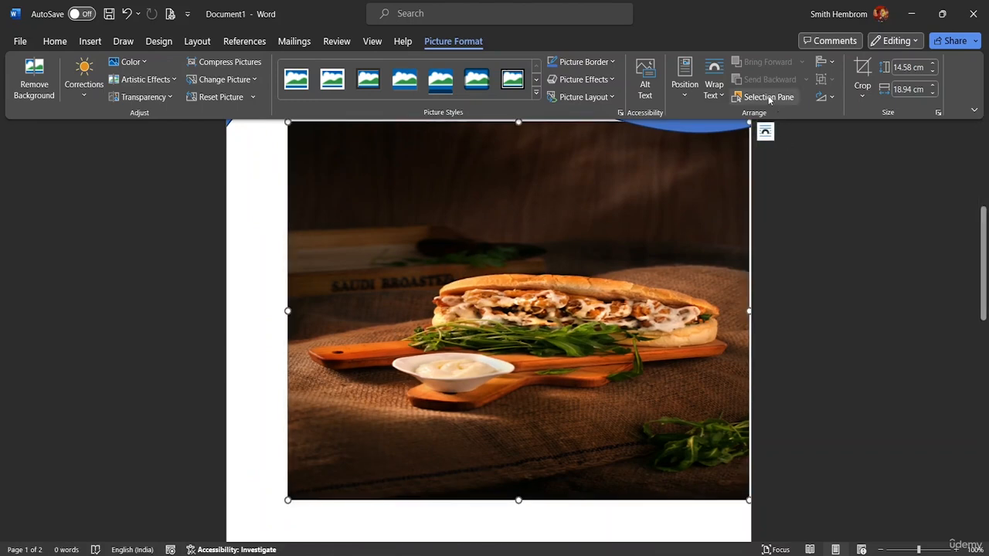
- Set the picture's text wrapping to Square
left_click(713, 92)
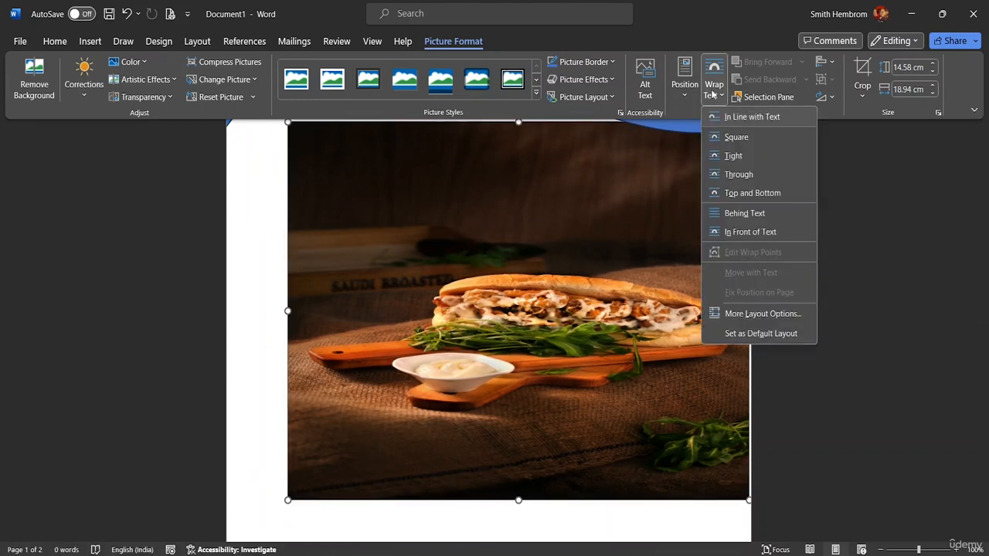
left_click(736, 138)
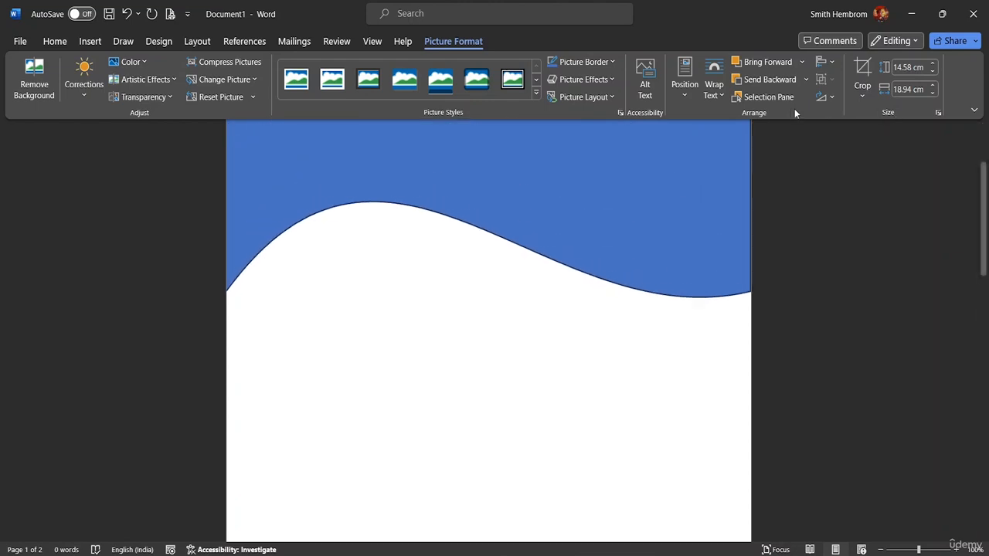
- Set the picture's text wrapping to Tight
left_click(713, 91)
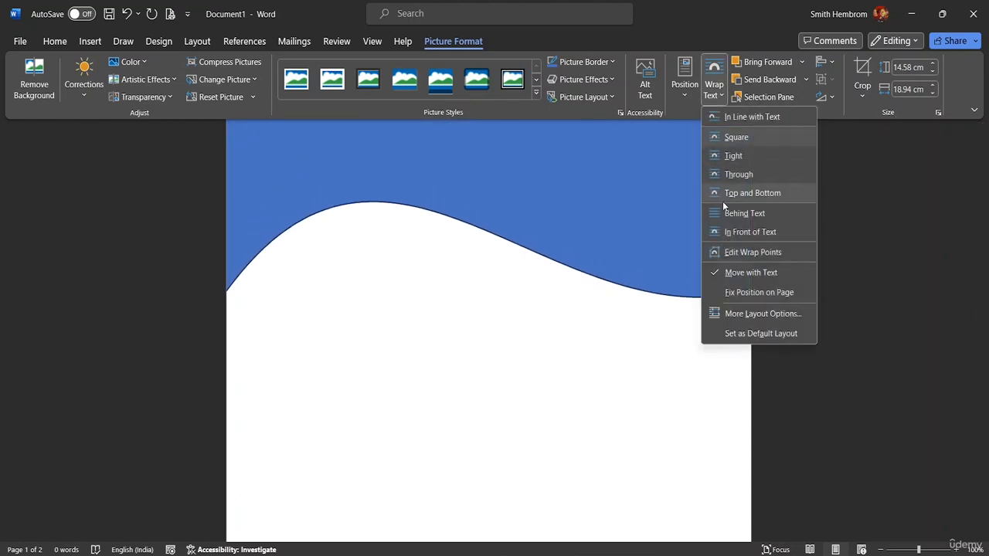
left_click(743, 154)
left_click(507, 346)
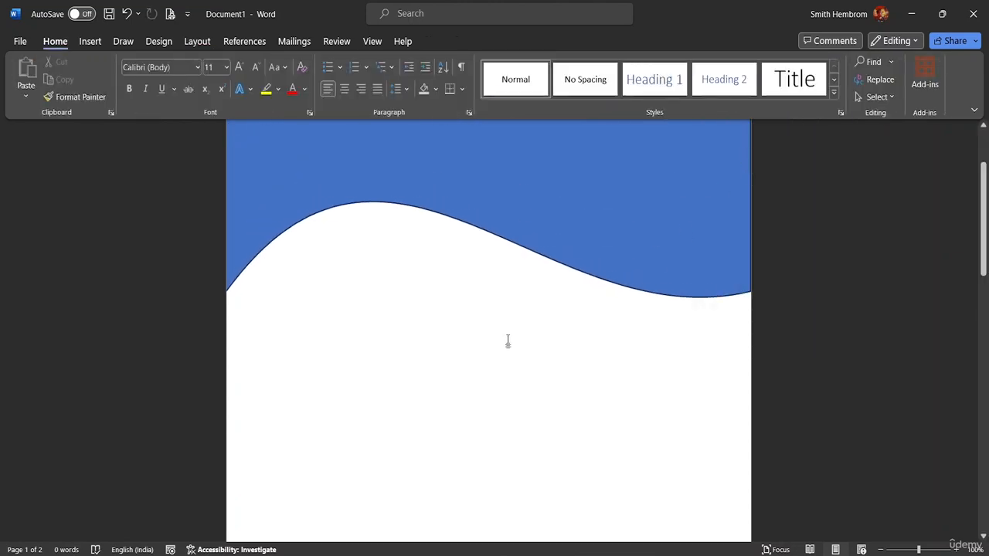
- Move the picture from the second page back up to just below the wave header
key("ctrl+v")
scroll(517, 286, "up", 5)
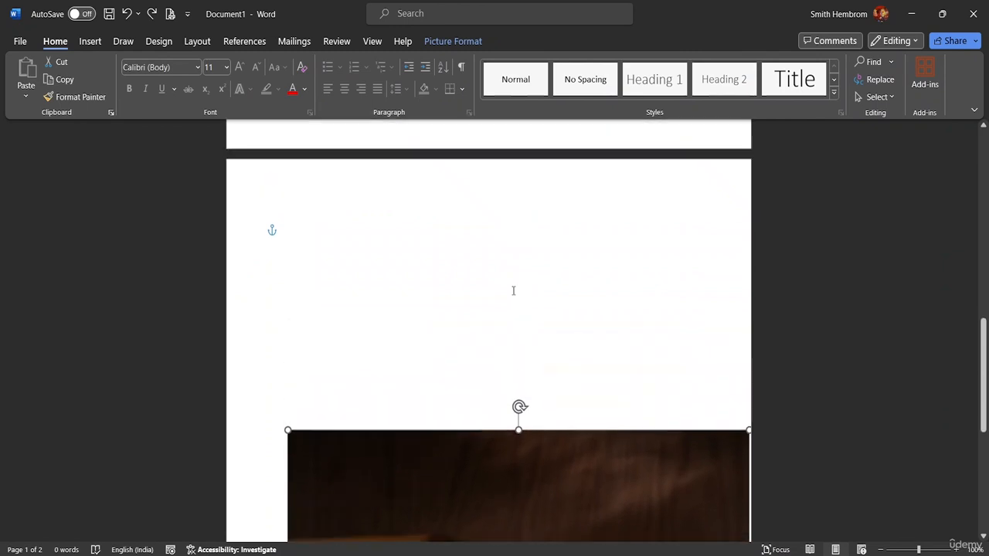
scroll(509, 325, "down", 5)
left_click_drag(560, 369, 387, 232)
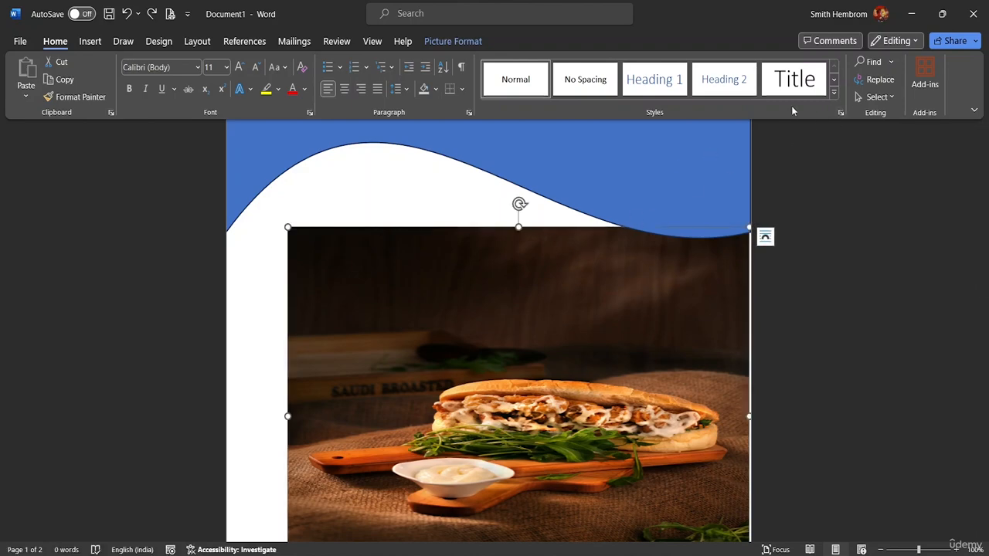
- Set the picture's wrapping to In Front of Text and move it to the page's top-left corner
left_click(446, 42)
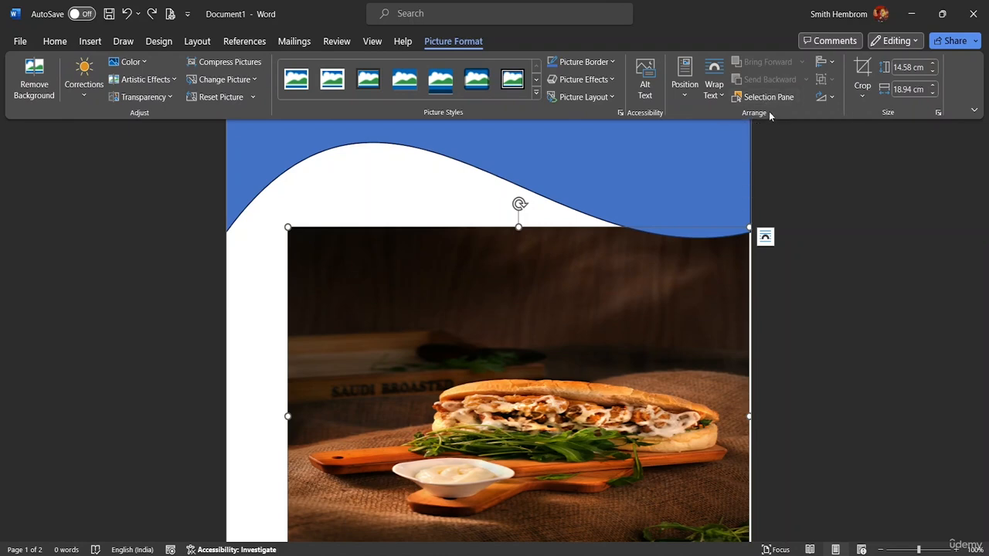
left_click(717, 95)
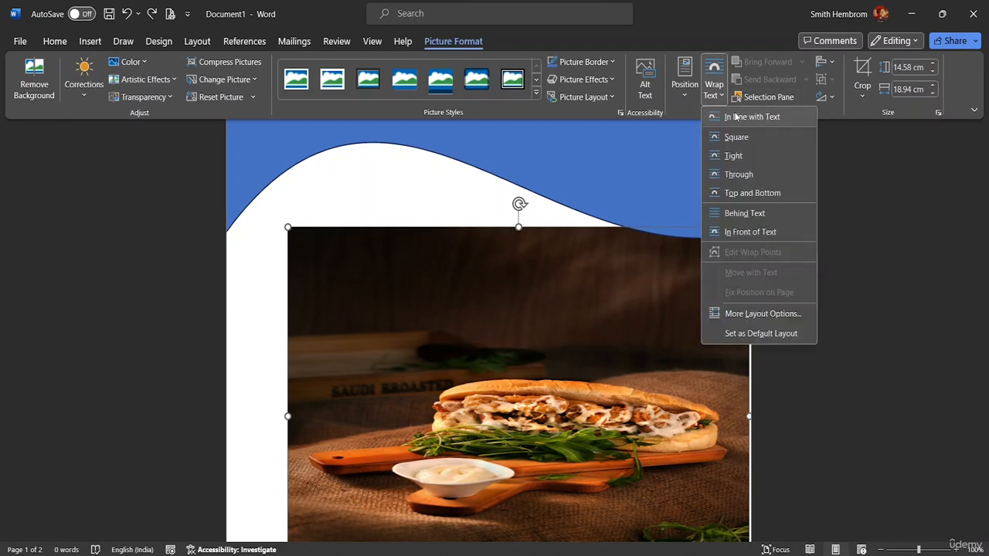
left_click(757, 231)
left_click_drag(482, 306, 401, 227)
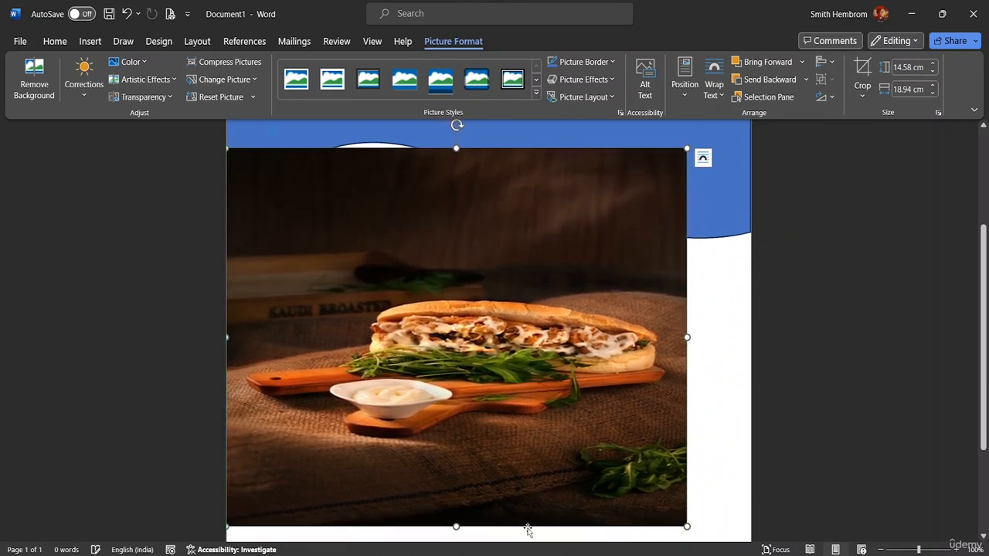
- Enlarge the picture by its corner and top handles to about 17.74 cm tall and 21.69 cm wide
left_click_drag(706, 531, 751, 555)
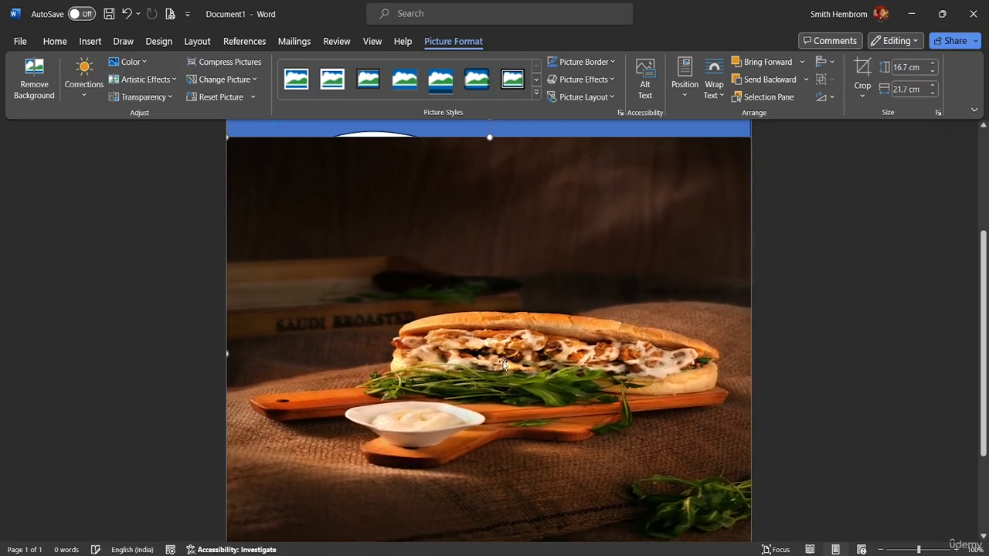
scroll(512, 285, "up", 3)
left_click_drag(490, 234, 490, 206)
- Move the picture up so its top sits near the top of the page
scroll(555, 240, "up", 2)
scroll(557, 230, "up", 1)
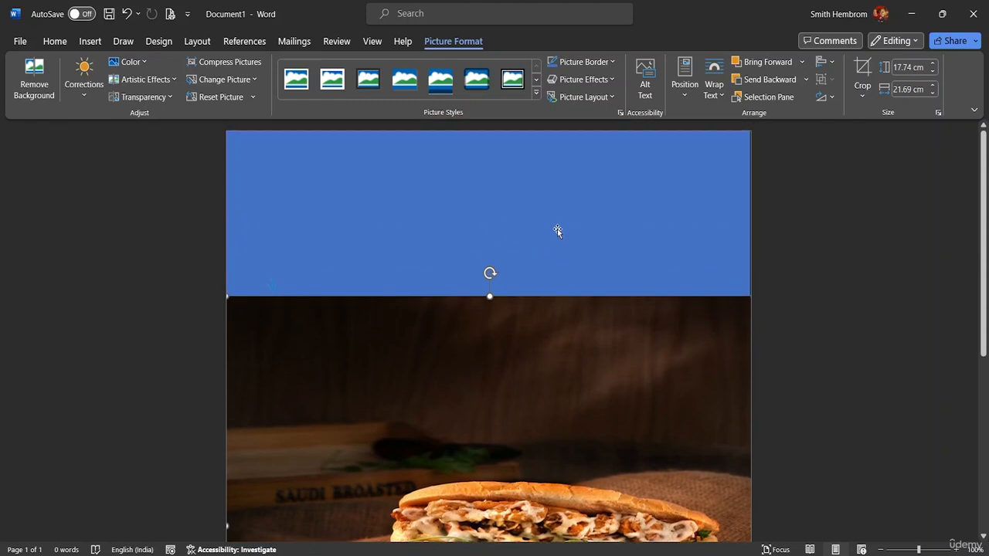
left_click_drag(498, 351, 493, 270)
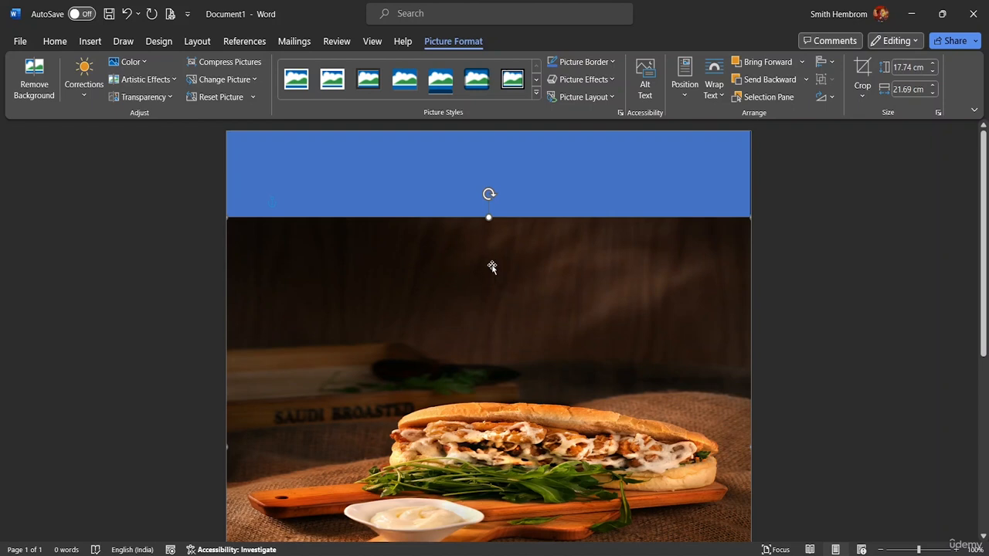
left_click_drag(491, 265, 486, 268)
- Send the picture to the back so the wave header sits over it
right_click(473, 303)
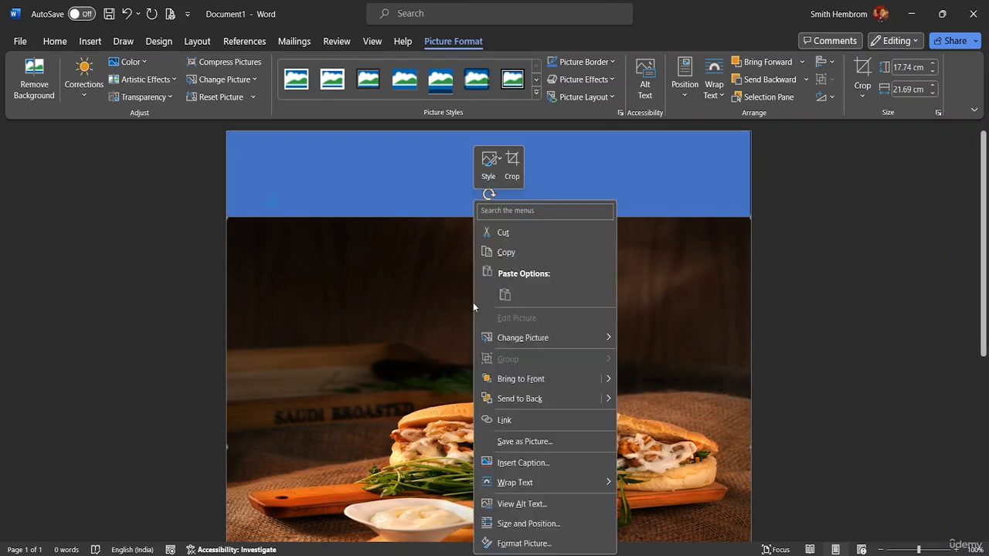
left_click(539, 399)
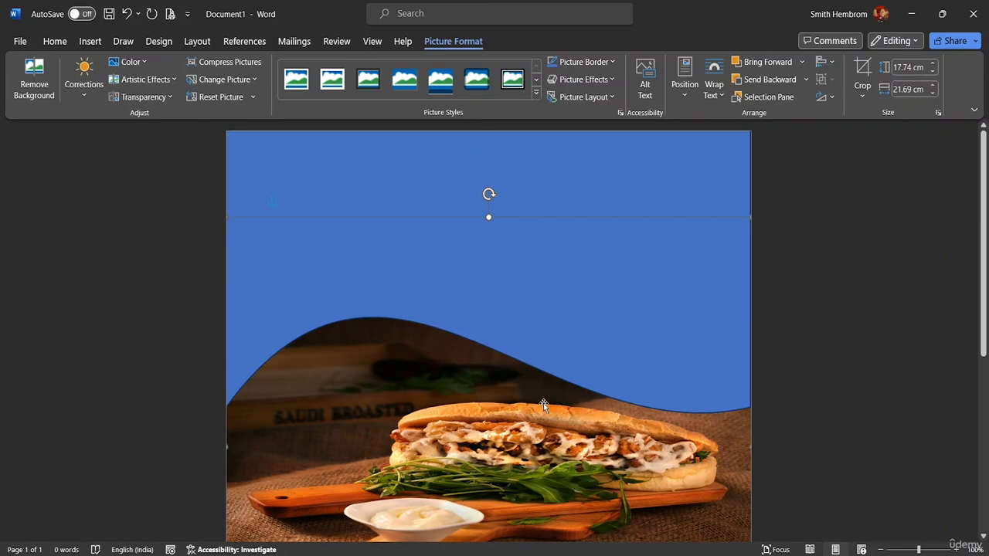
scroll(519, 360, "down", 3)
scroll(459, 362, "down", 5)
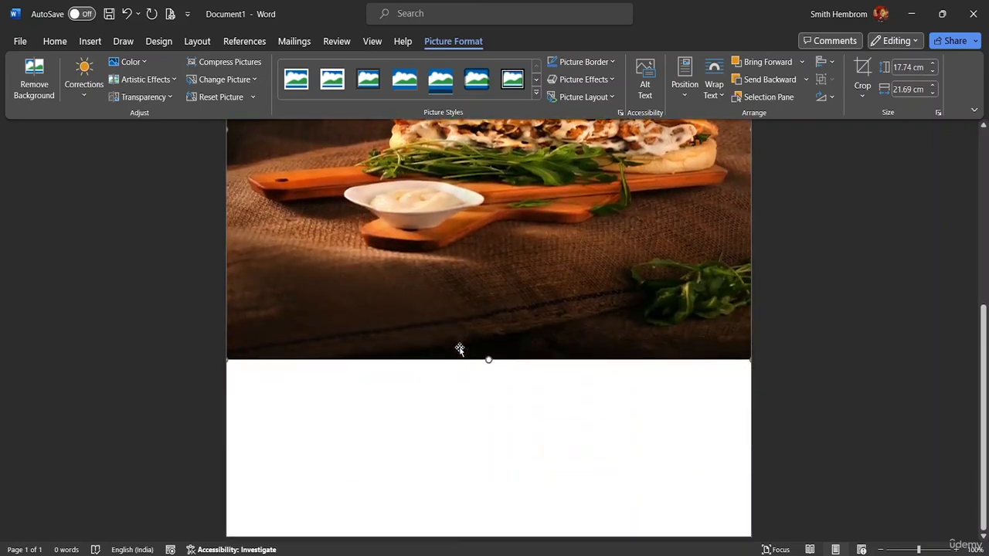
- Stretch the picture's bottom edge down to about 21.38 cm tall
scroll(481, 311, "up", 5)
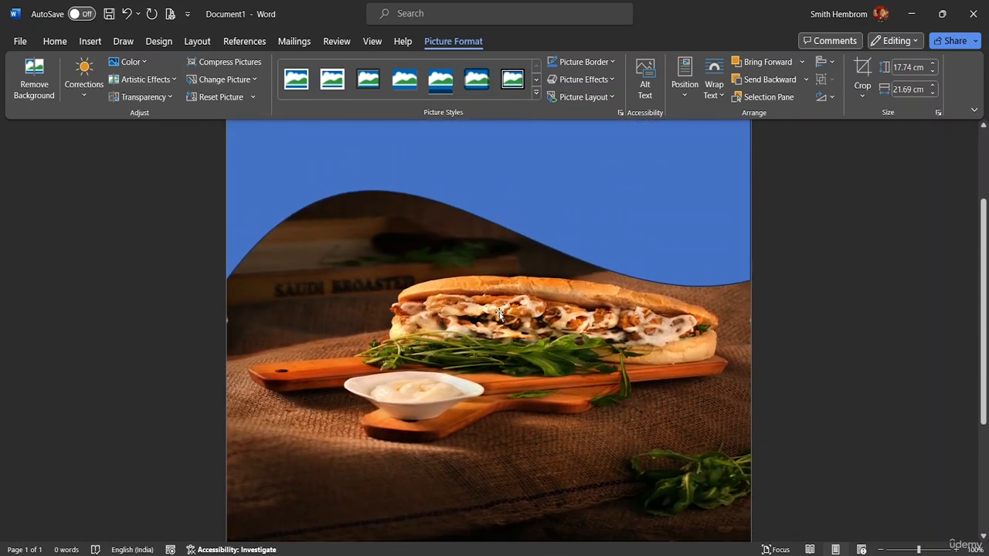
scroll(499, 313, "up", 3)
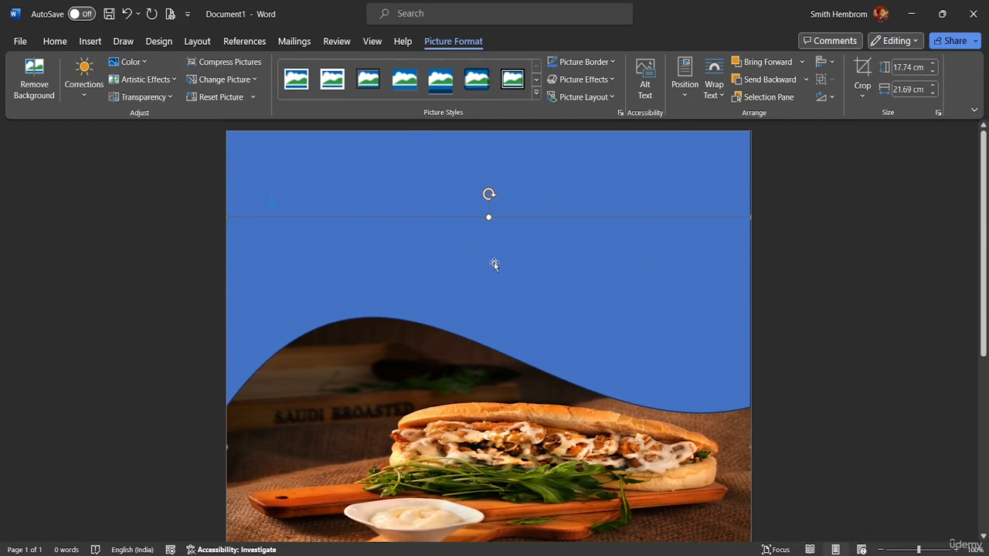
scroll(403, 374, "down", 7)
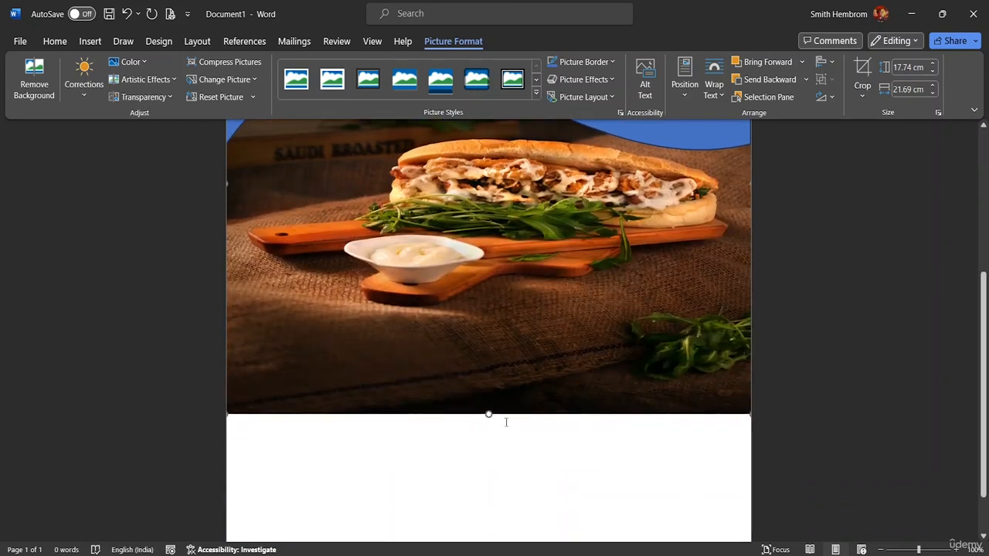
left_click_drag(488, 414, 486, 484)
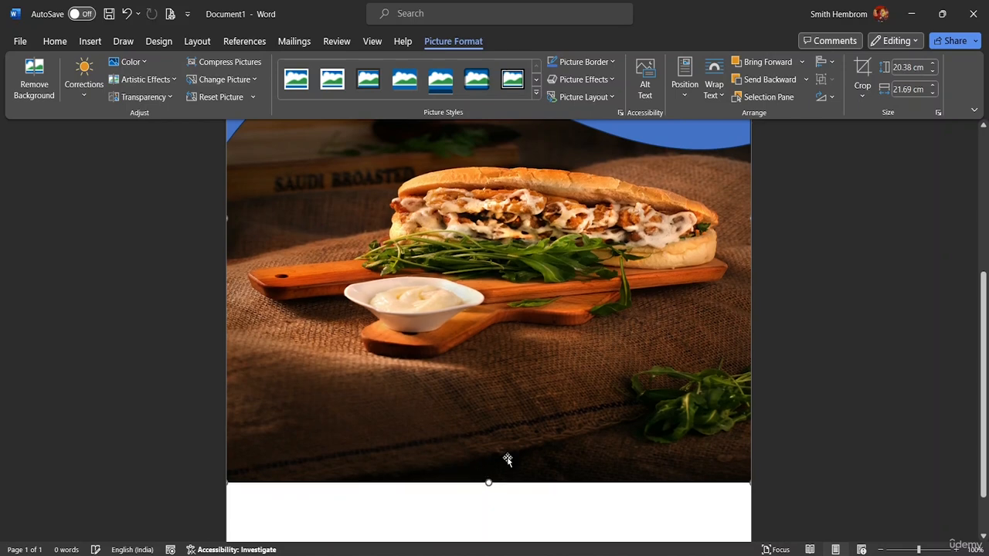
scroll(534, 386, "down", 2)
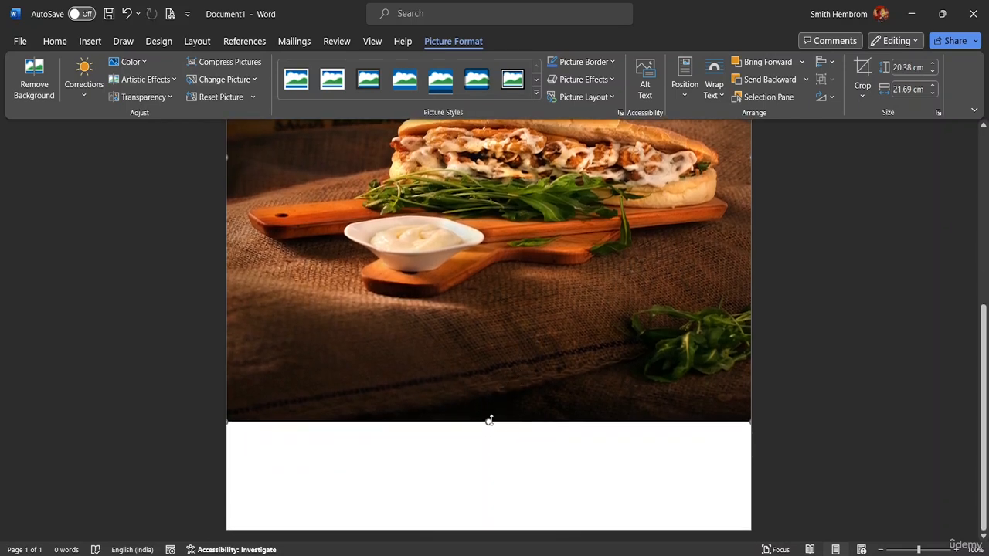
left_click(485, 444)
left_click(486, 417)
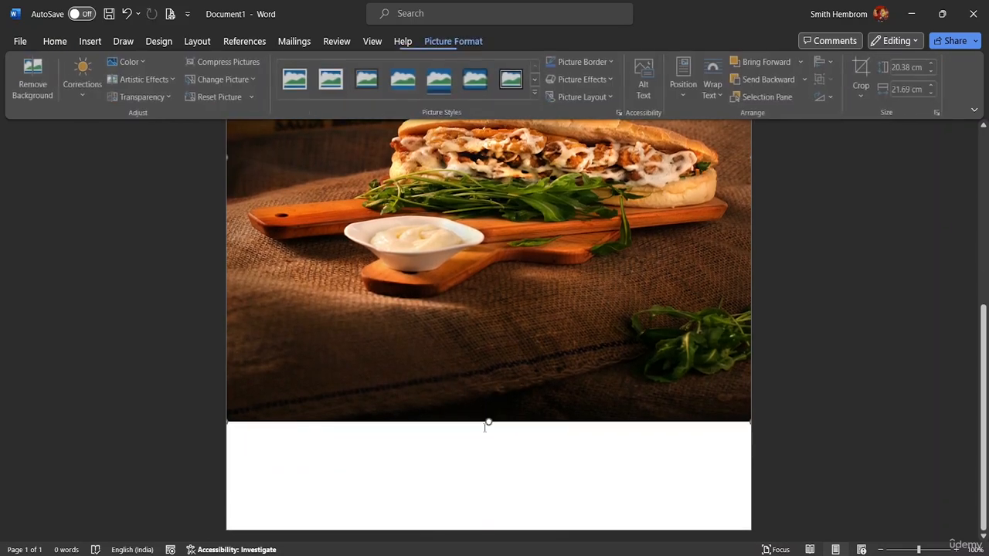
left_click_drag(488, 419, 488, 447)
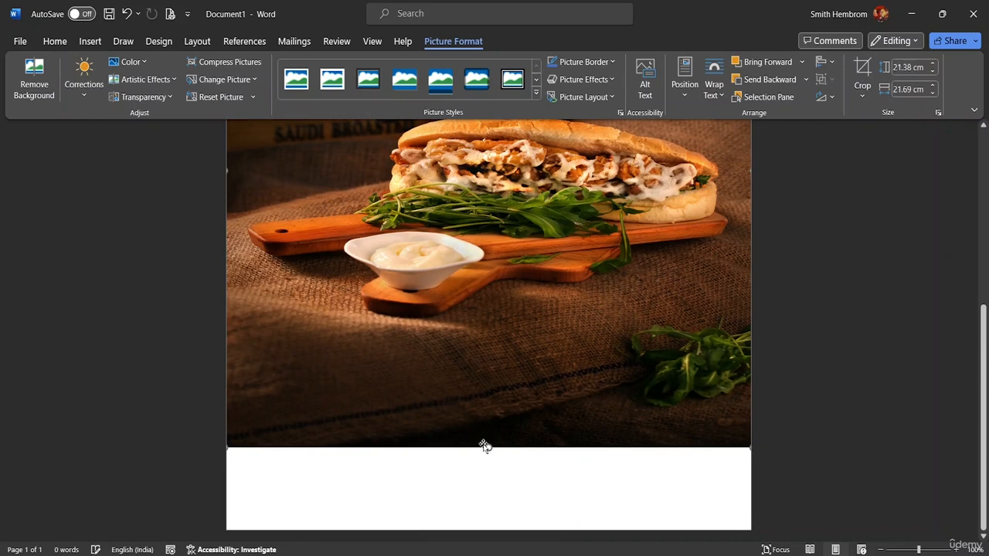
- Draw a full-width rectangle about 3.26 cm tall across the bottom of the page below the picture
left_click(89, 41)
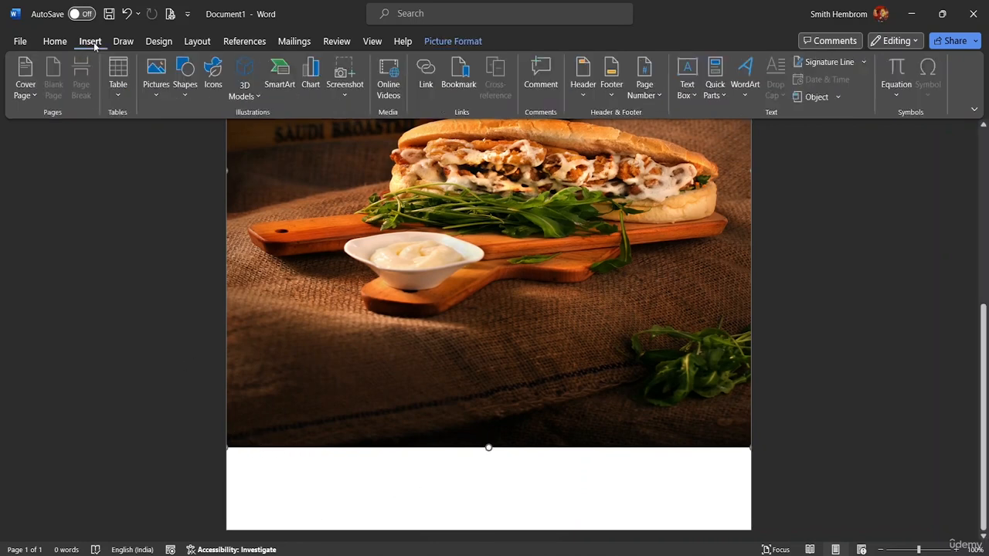
left_click(184, 93)
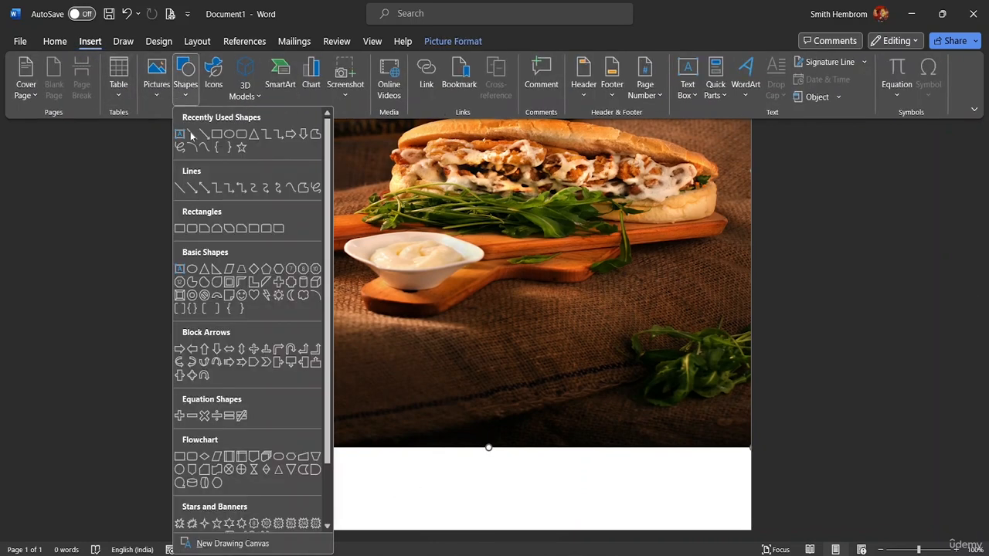
left_click(211, 138)
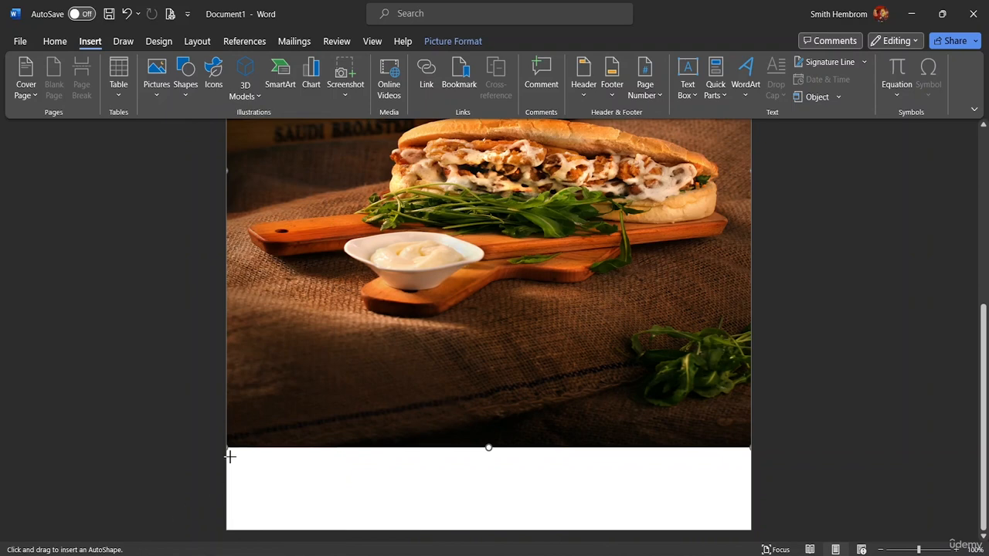
left_click_drag(226, 446, 752, 532)
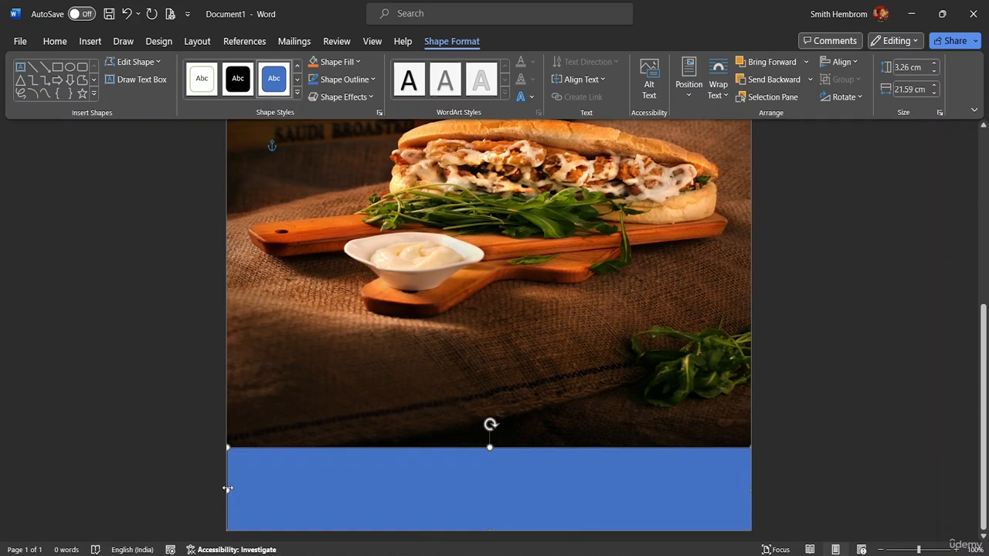
left_click_drag(227, 489, 226, 488)
- Fill the bottom rectangle with Orange, Accent 2, Lighter 80%
left_click(358, 63)
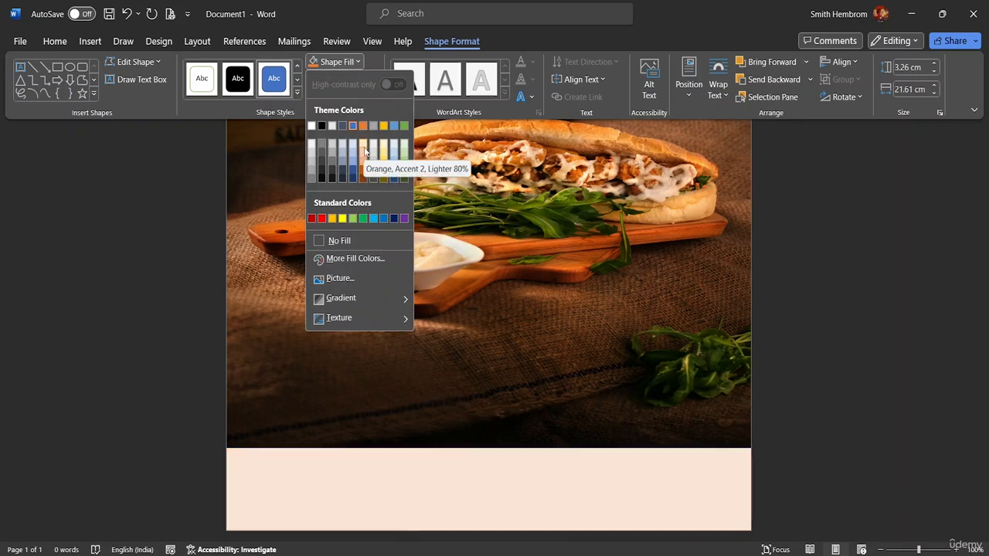
left_click(364, 148)
scroll(402, 208, "up", 5)
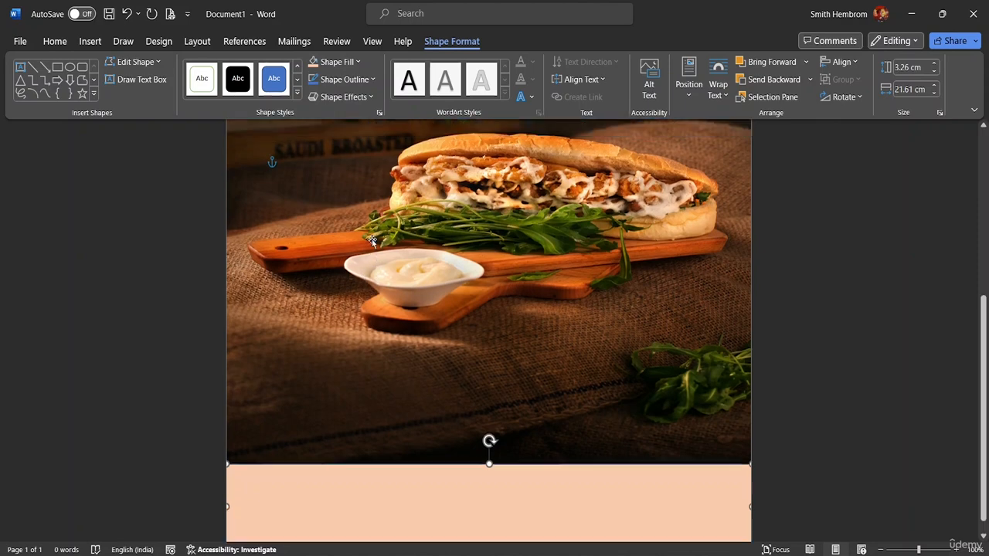
- Fill the wave header shape with the same Orange, Accent 2, Lighter 80% colour
scroll(393, 225, "up", 1)
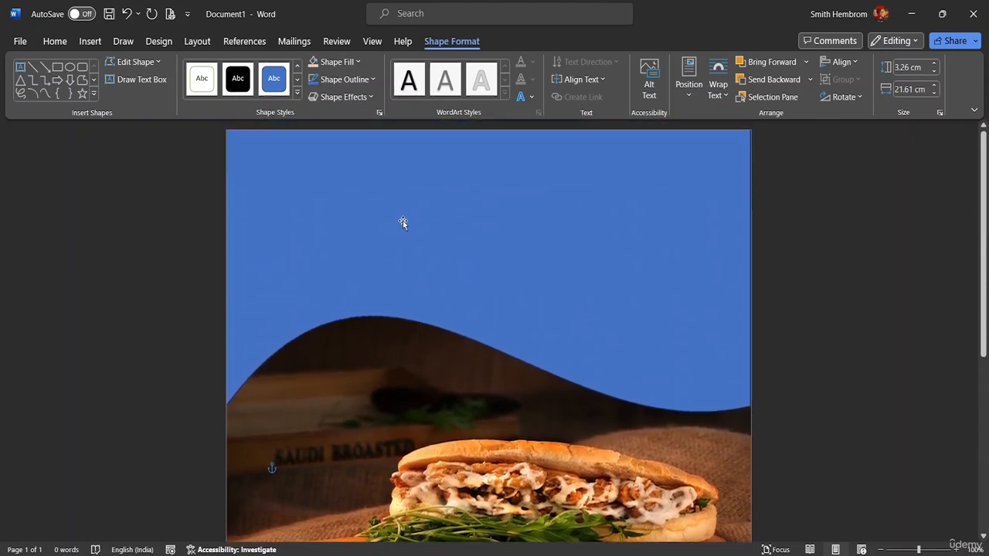
left_click(405, 235)
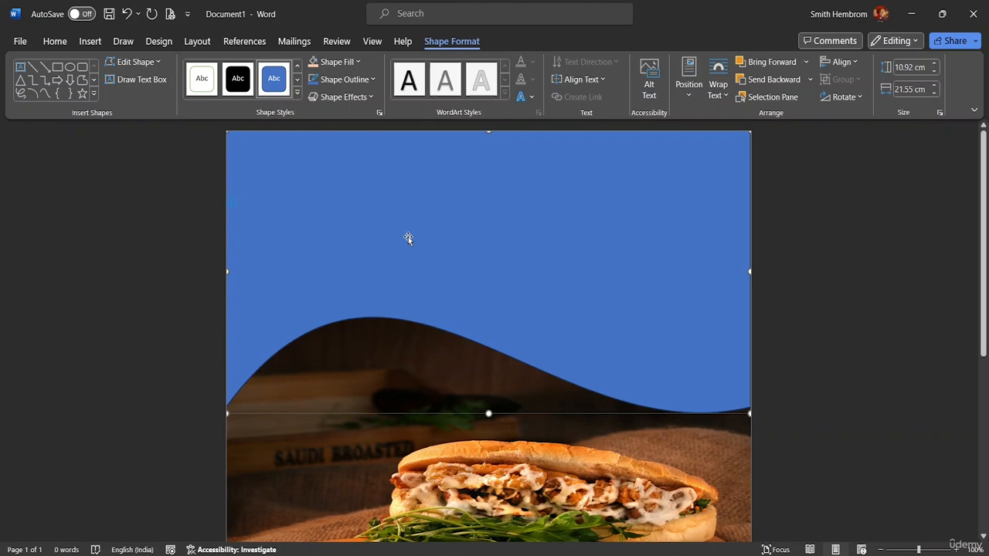
left_click(358, 63)
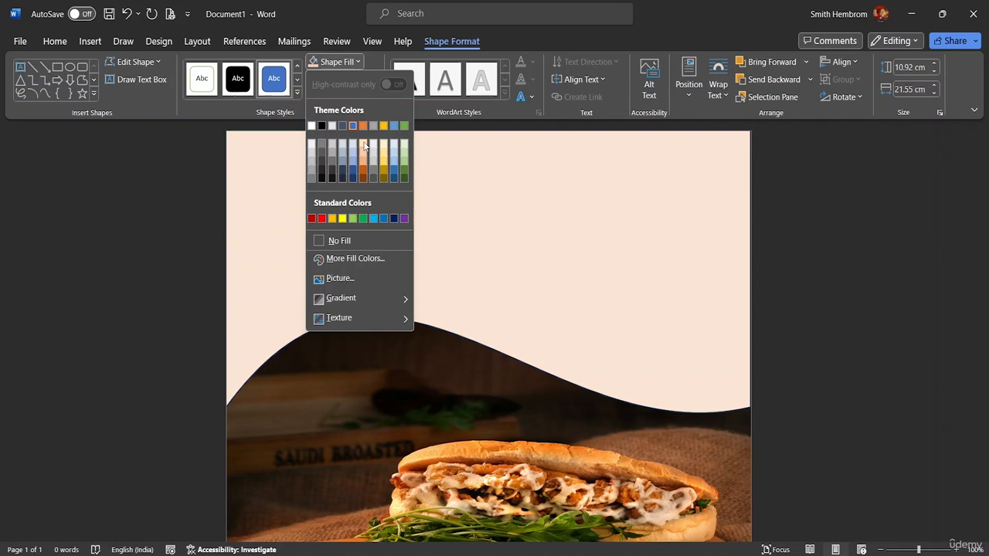
left_click(365, 145)
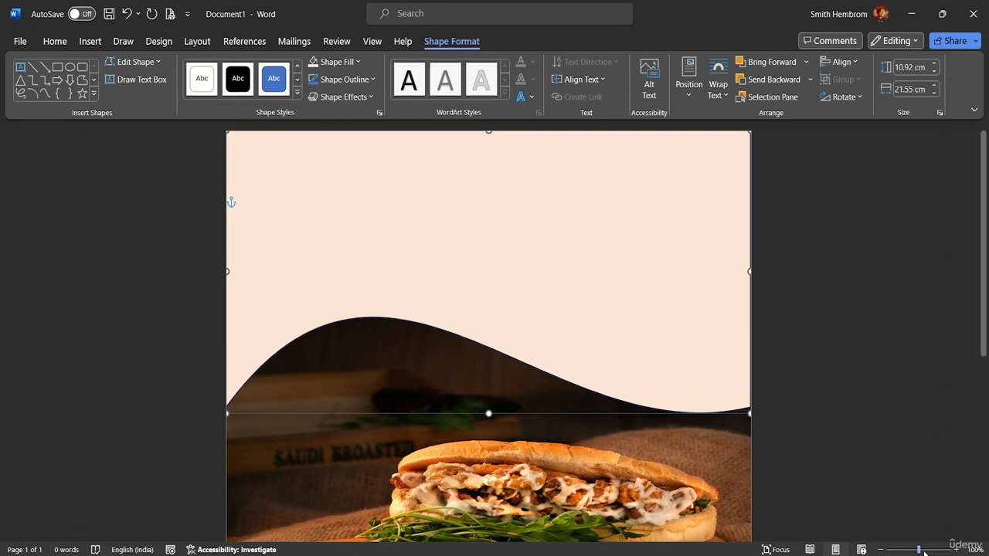
- Duplicate the wave header shape and offset the unfilled copy slightly down and to the right
left_click_drag(919, 551, 903, 550)
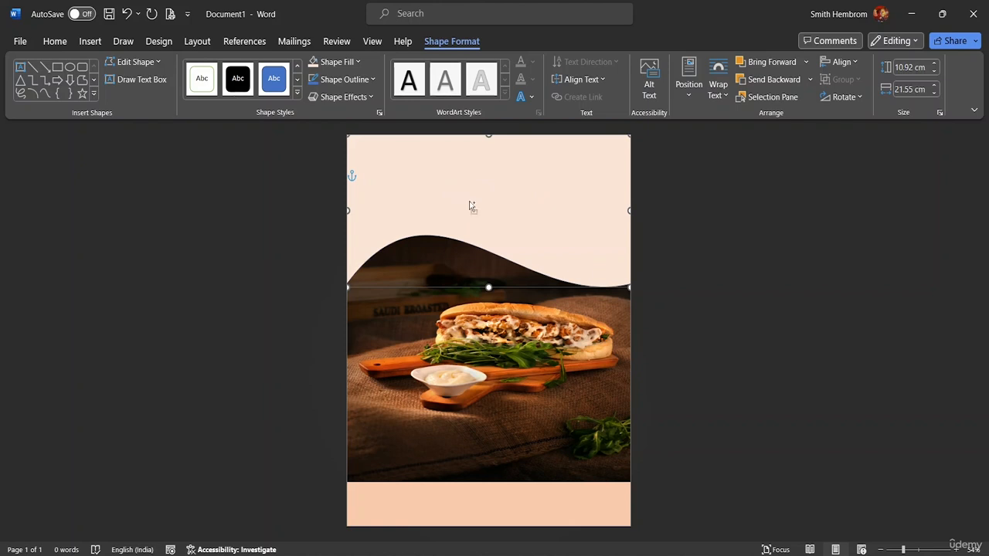
key("ctrl+d")
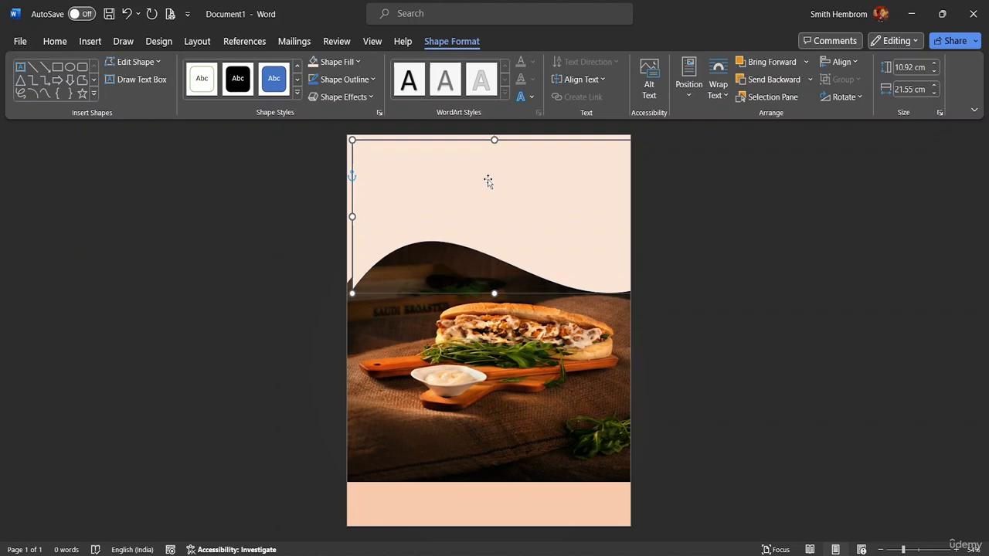
mouse_move(471, 160)
left_mouse_down()
mouse_move(479, 199)
mouse_move(459, 154)
mouse_move(459, 165)
mouse_move(472, 163)
left_mouse_up()
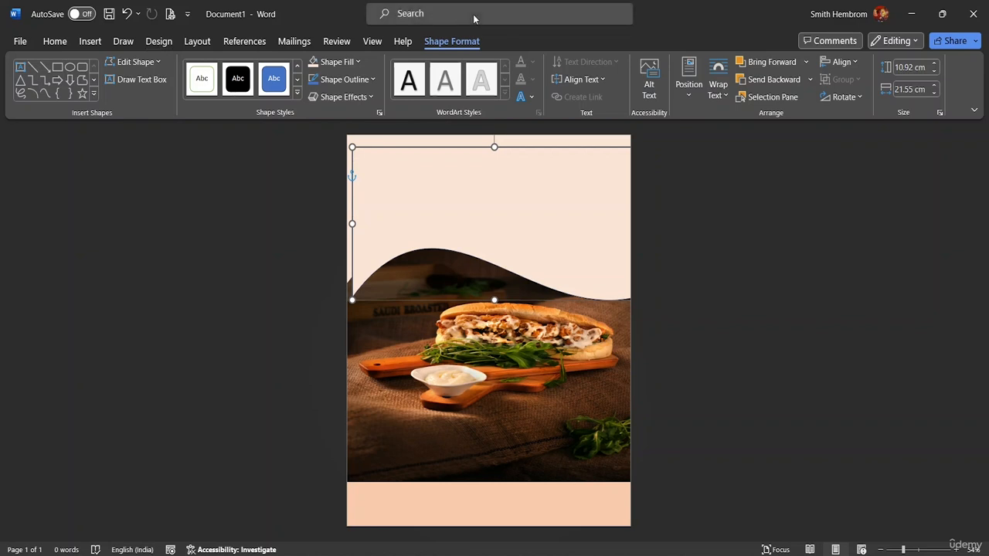
left_click(358, 61)
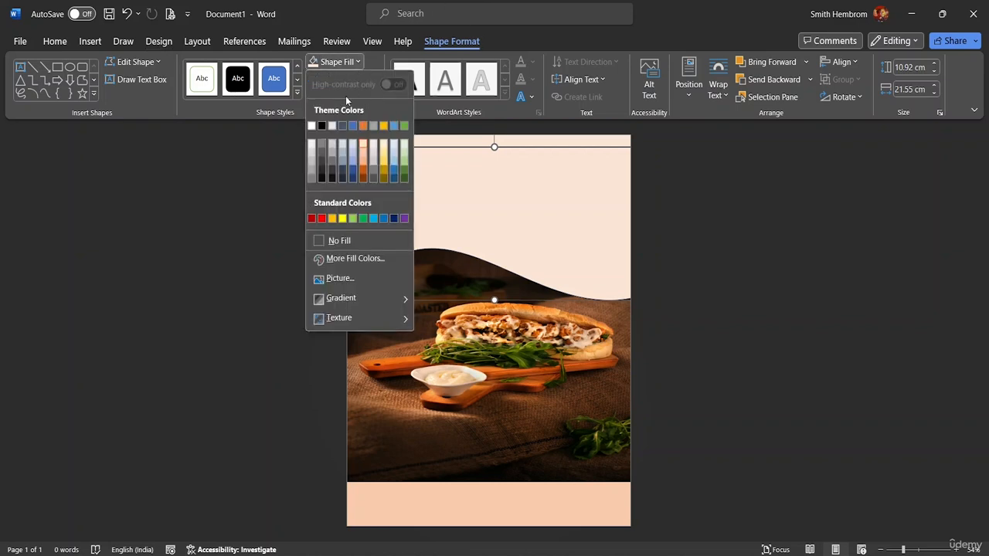
left_click(364, 241)
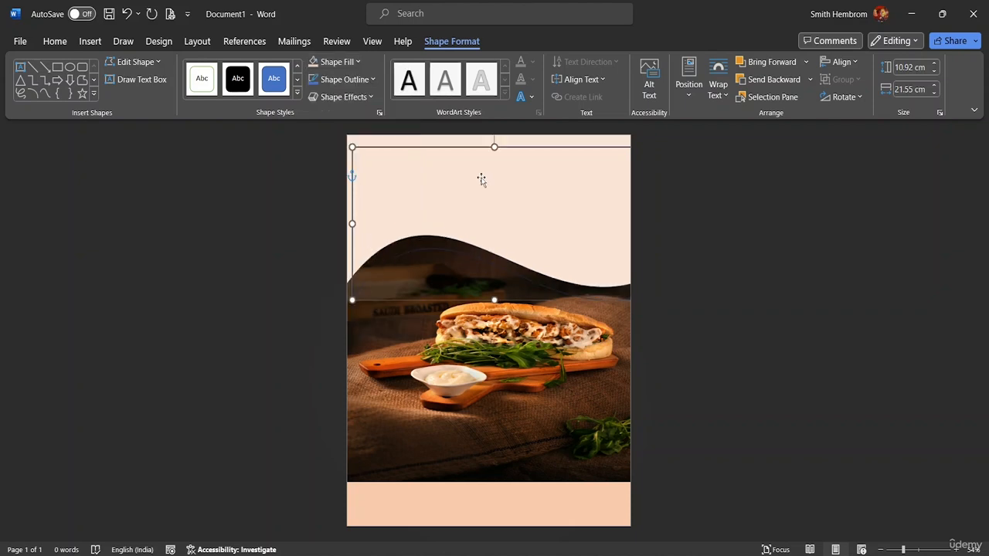
left_click_drag(468, 202, 448, 218)
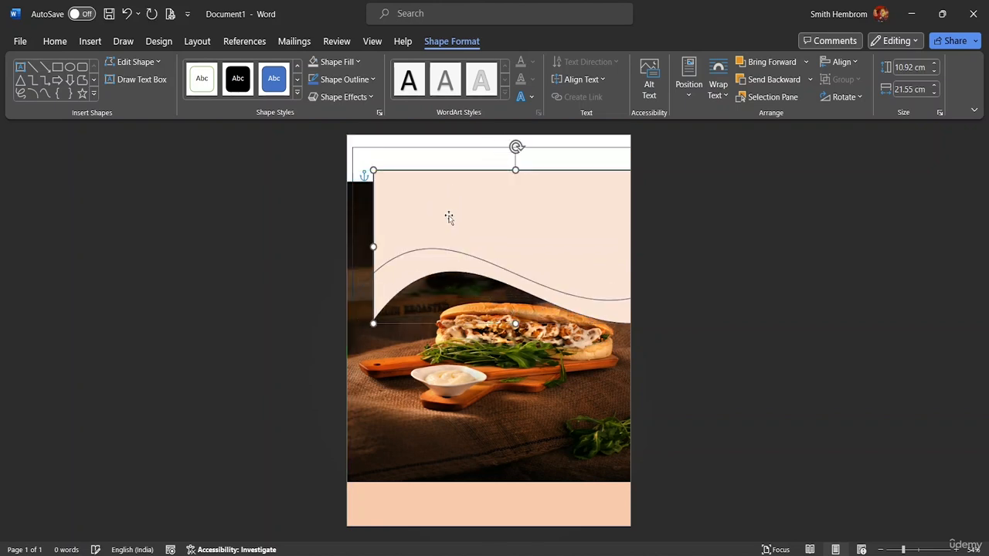
key("ctrl+z")
key("ctrl+z")
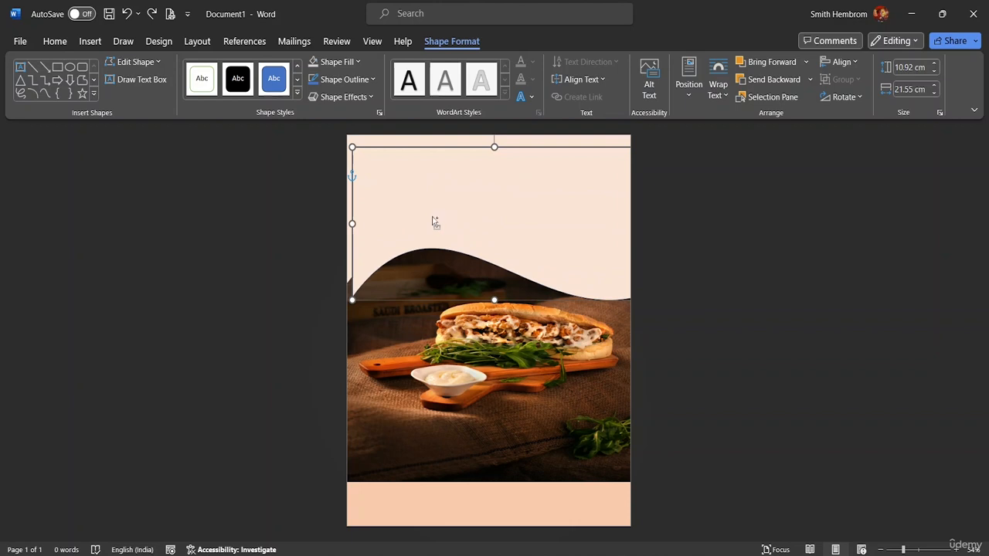
key("ctrl+y")
key("ctrl+y")
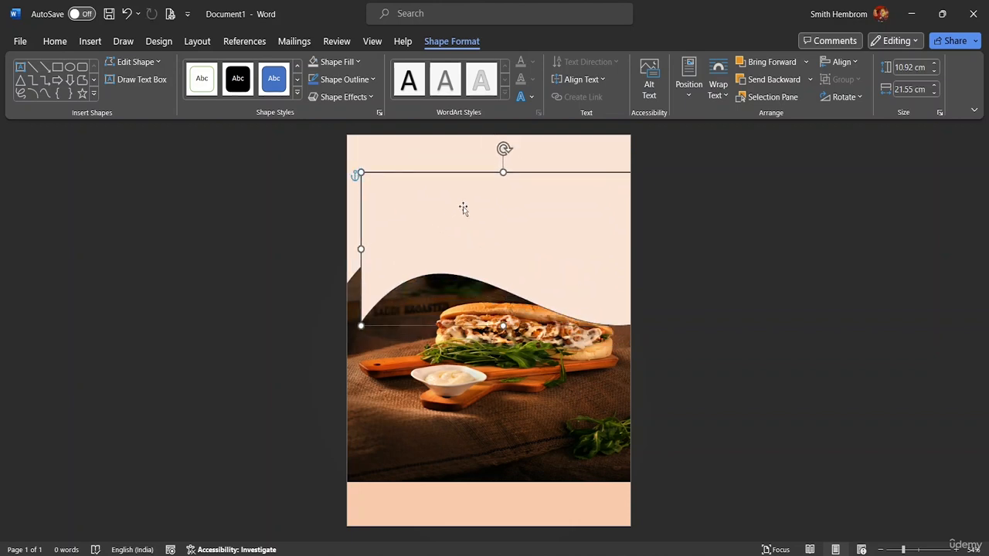
- Move the duplicate wave down over the middle of the photo
left_click(359, 63)
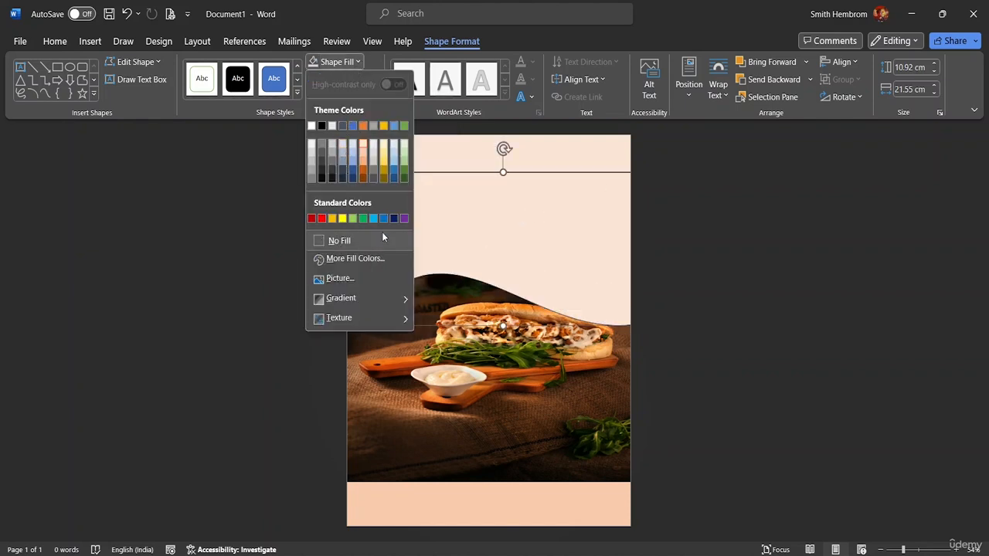
left_click(510, 199)
left_click_drag(510, 203, 515, 318)
left_click(421, 199)
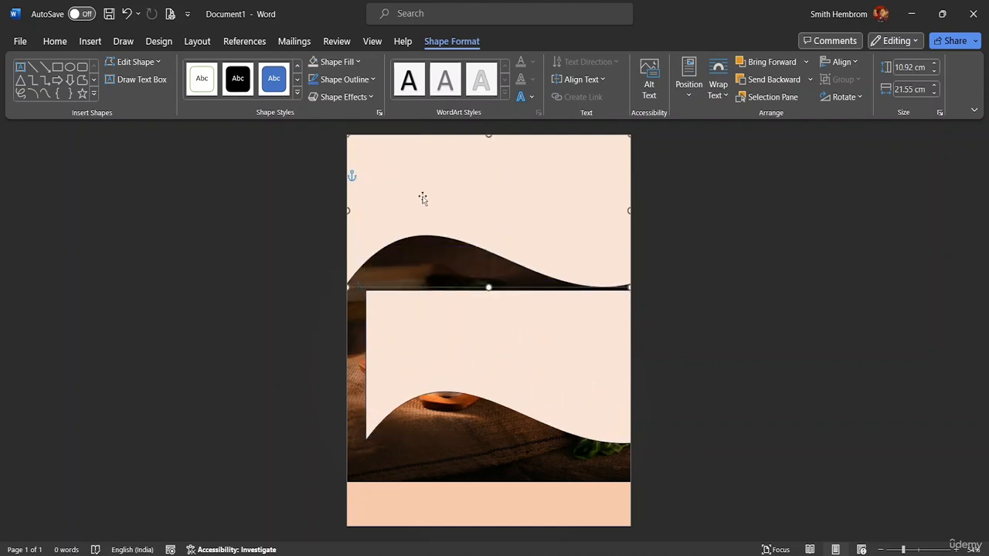
- Fill the duplicate wave with Orange, Accent 2, Darker 50%
left_click(437, 345)
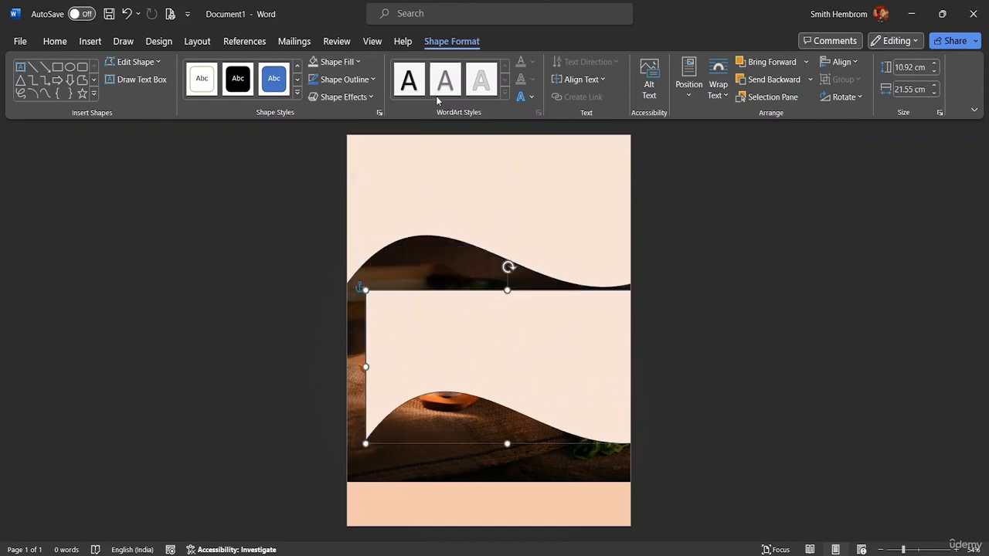
left_click(357, 63)
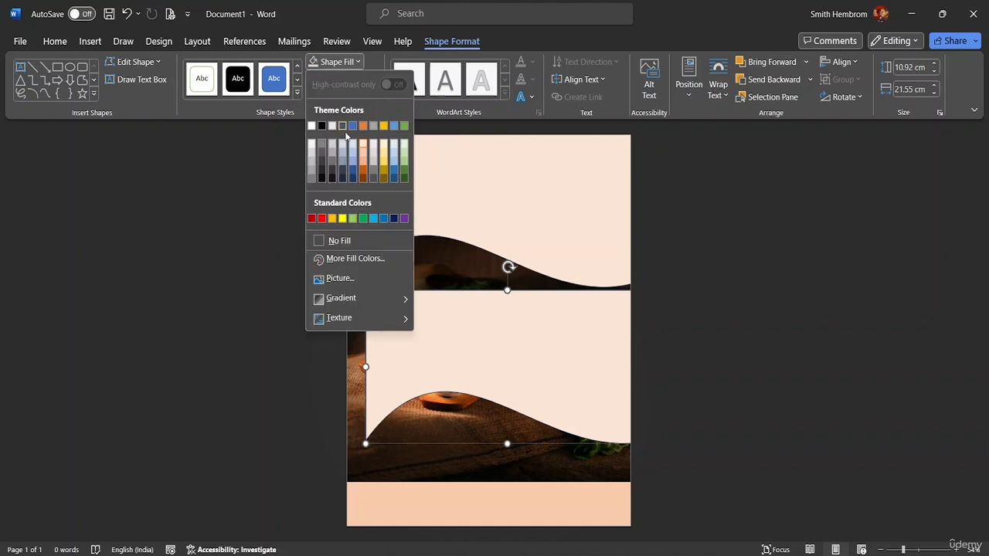
left_click(335, 239)
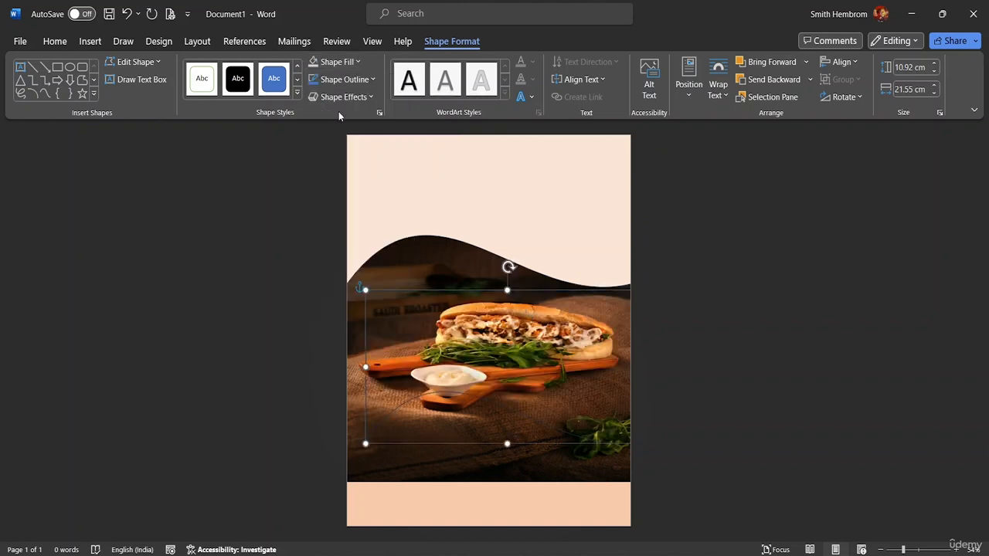
left_click(351, 62)
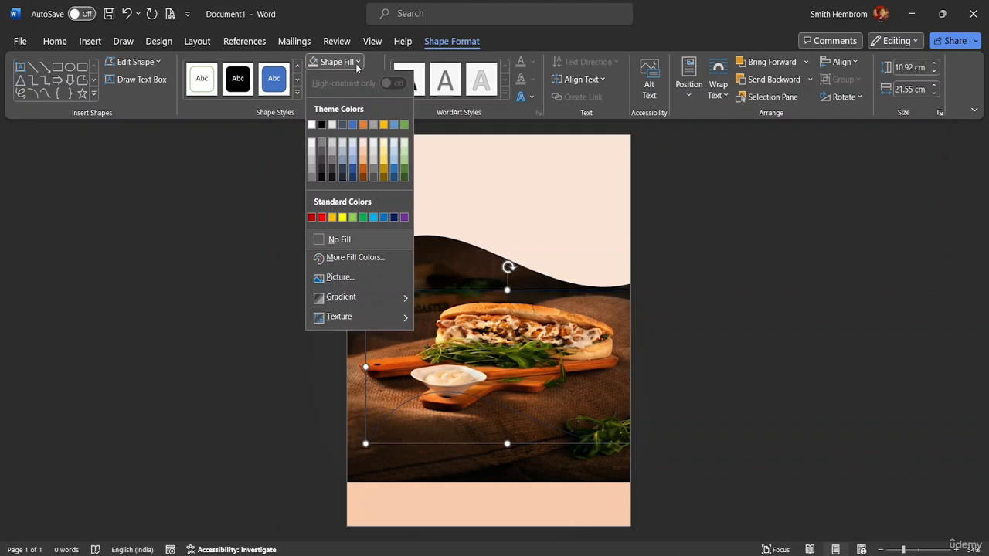
left_click(363, 177)
- Move the dark orange wave back to the top, send it backward behind the light wave and nudge it upward
left_click_drag(521, 335, 477, 217)
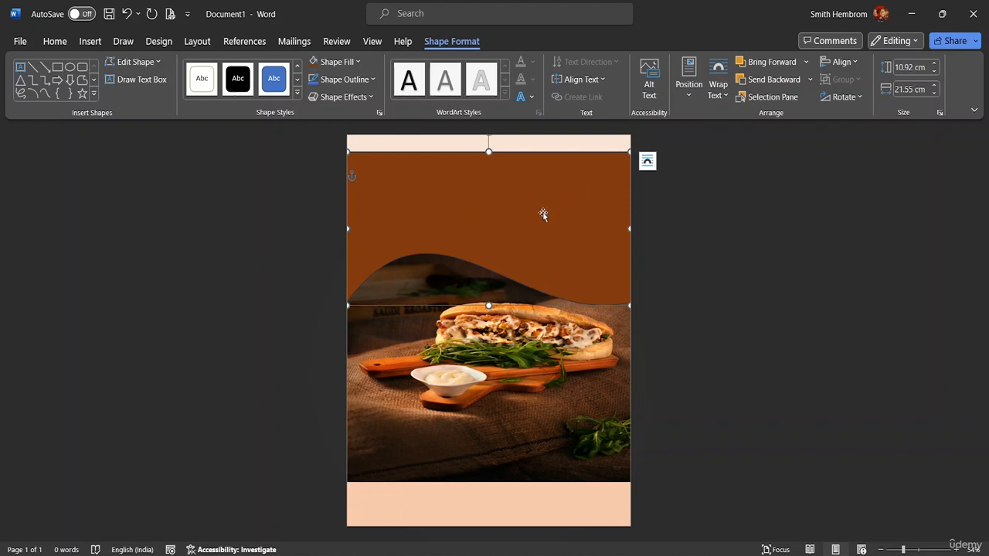
left_click(774, 79)
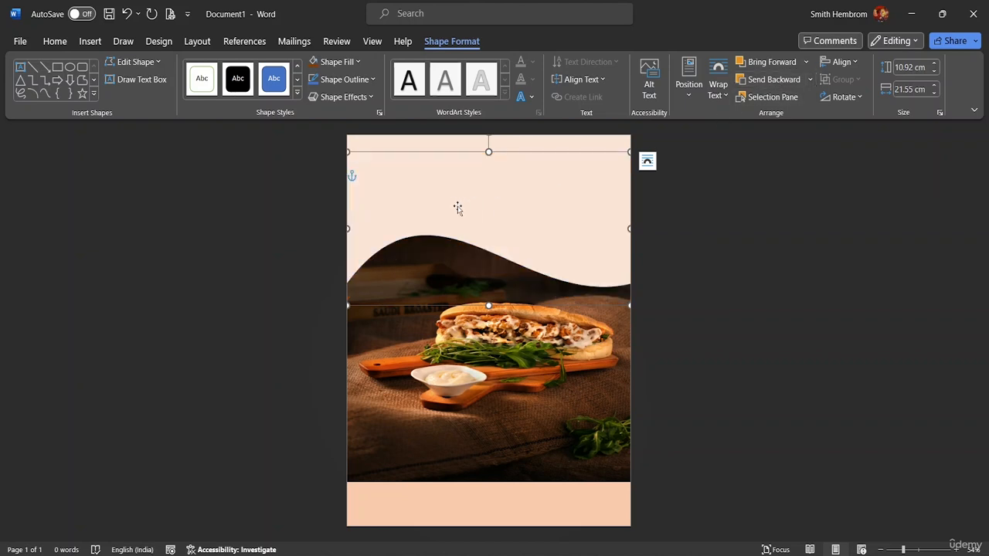
key("Up")
key("Up")
key("Up")
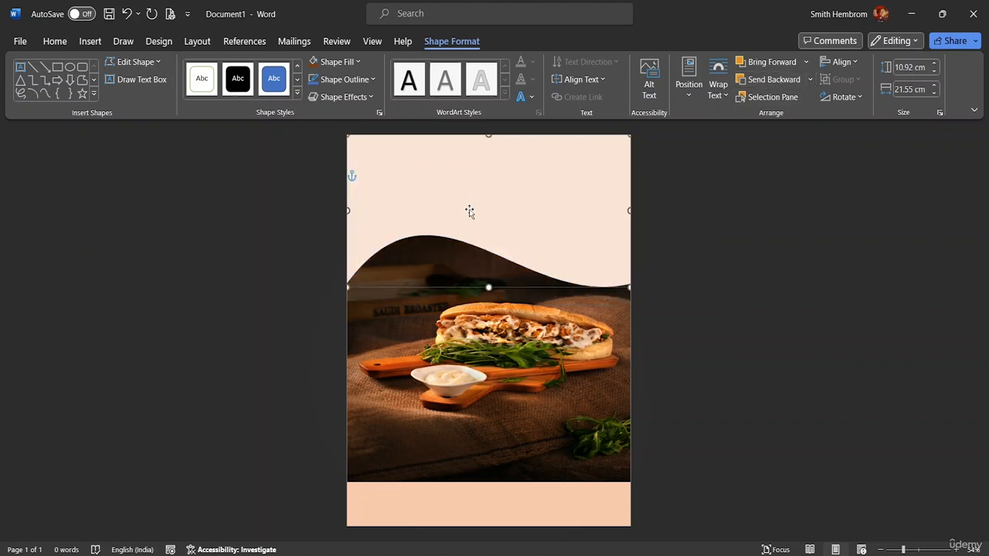
- Rearrange the layers so the dark orange wave sits above the picture, showing as a brown border under the light wave
left_click(457, 335)
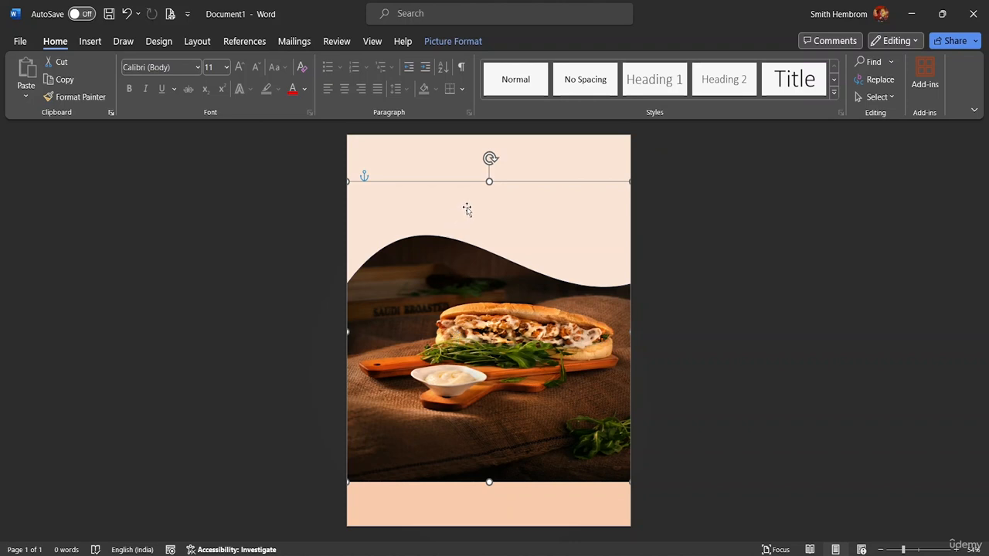
left_click_drag(477, 207, 484, 317)
left_click_drag(473, 311, 473, 309)
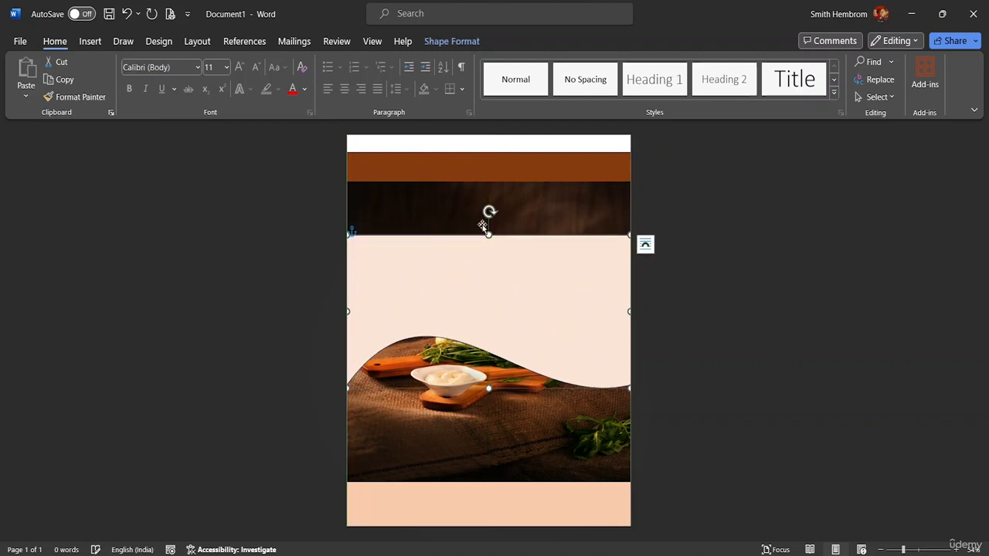
left_click_drag(473, 167, 471, 152)
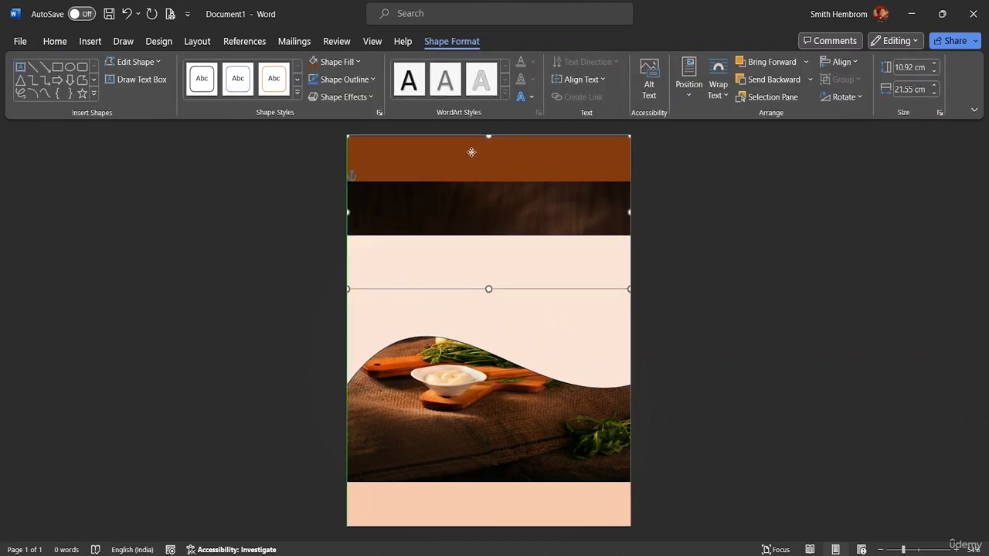
left_click(777, 65)
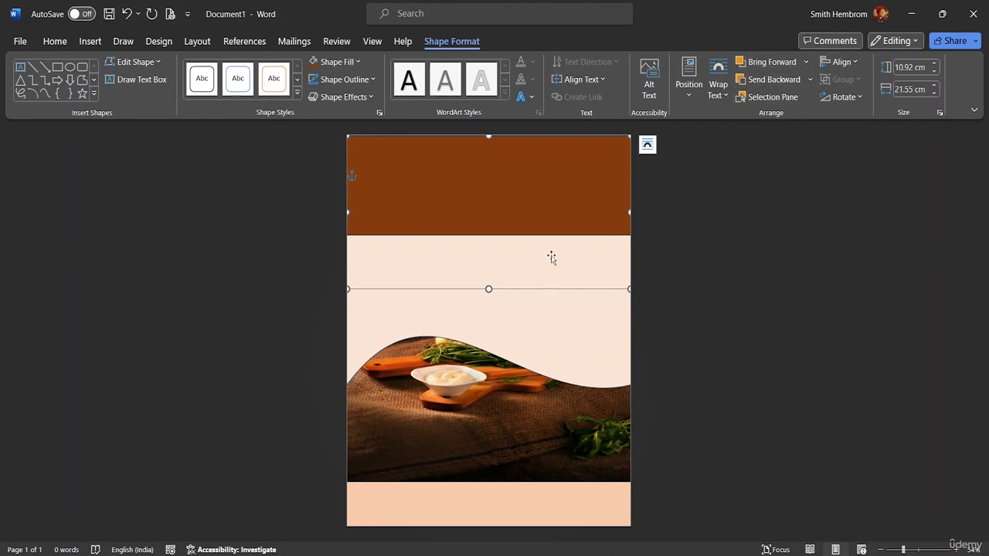
left_click_drag(527, 260, 524, 158)
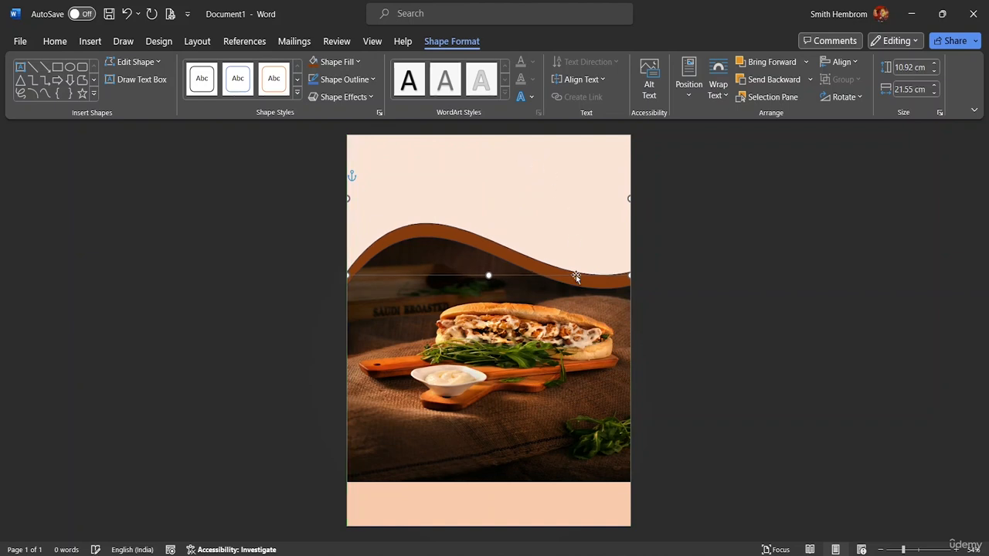
- Shift the sandwich picture slightly downward on the page
left_click(603, 343)
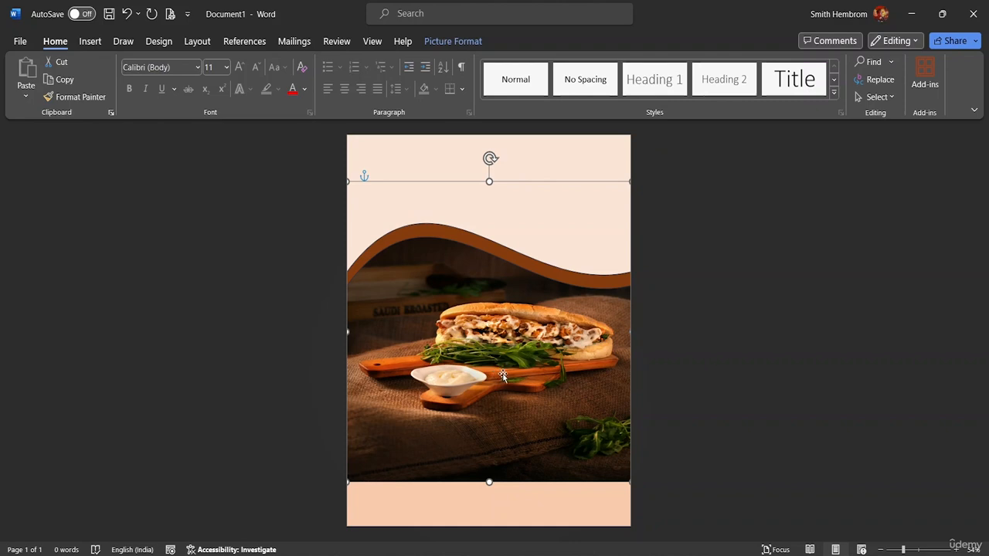
left_click_drag(494, 374, 476, 400)
left_click(719, 355)
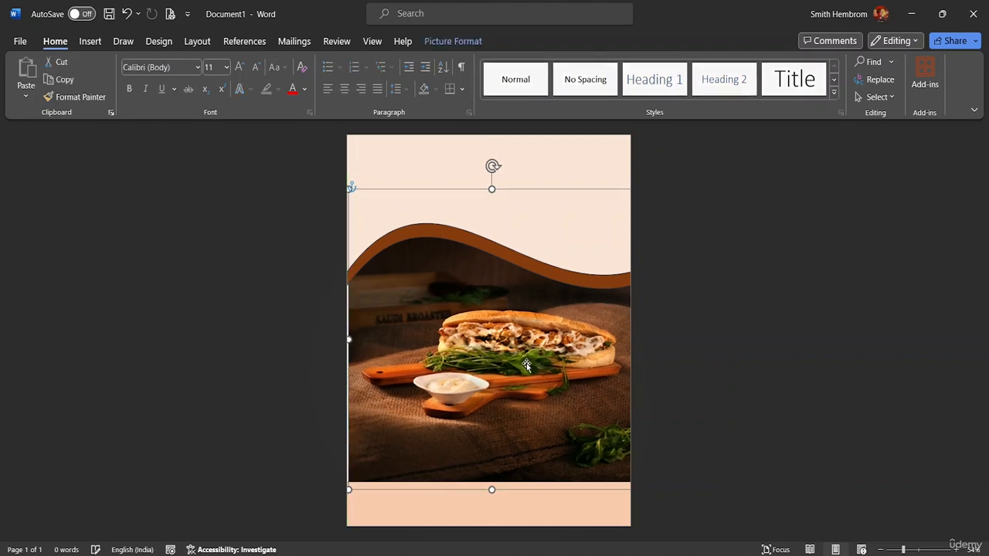
left_click_drag(526, 365, 522, 366)
left_click(680, 353)
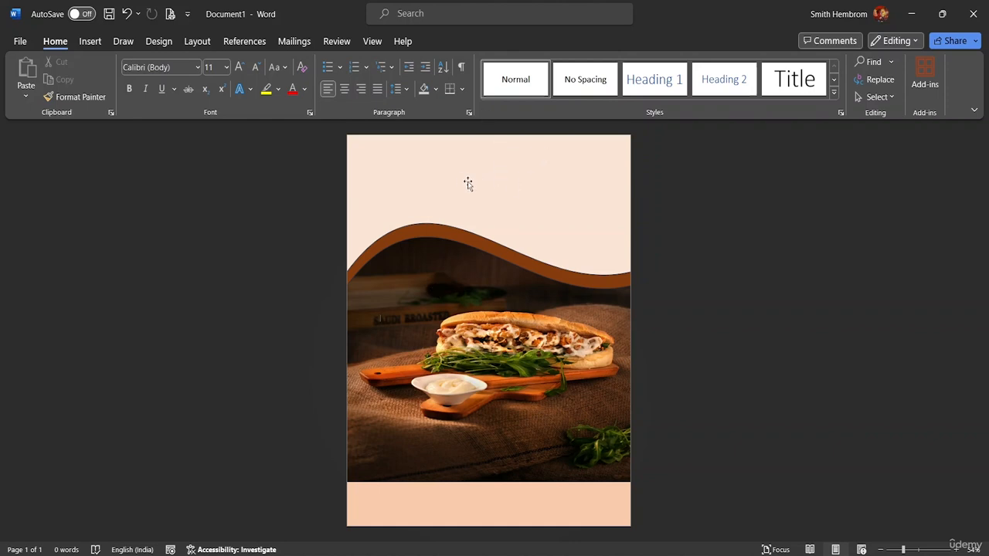
- Insert the picture pexels-robin-stickel-70497 from this device
left_click(90, 41)
left_click(158, 95)
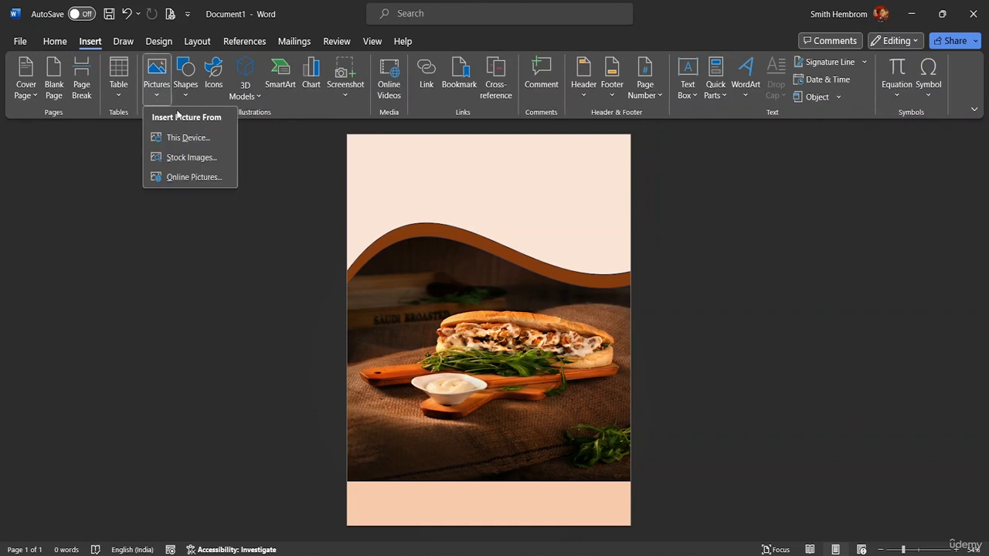
left_click(179, 140)
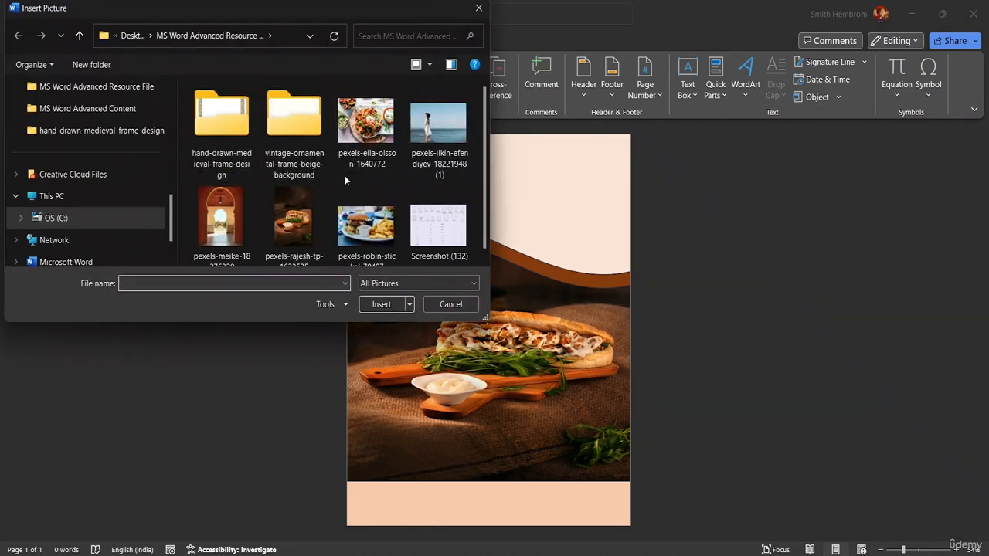
left_click(376, 232)
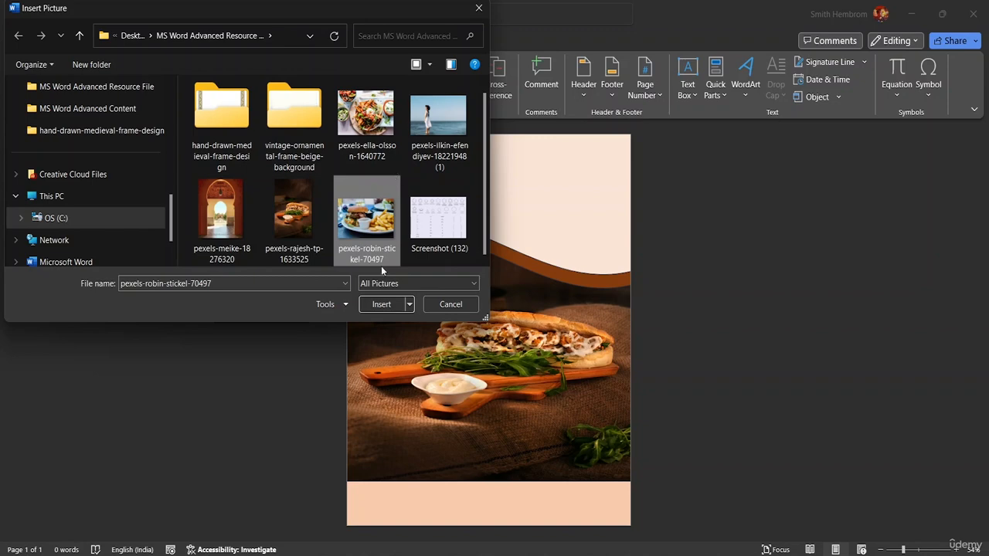
left_click(380, 303)
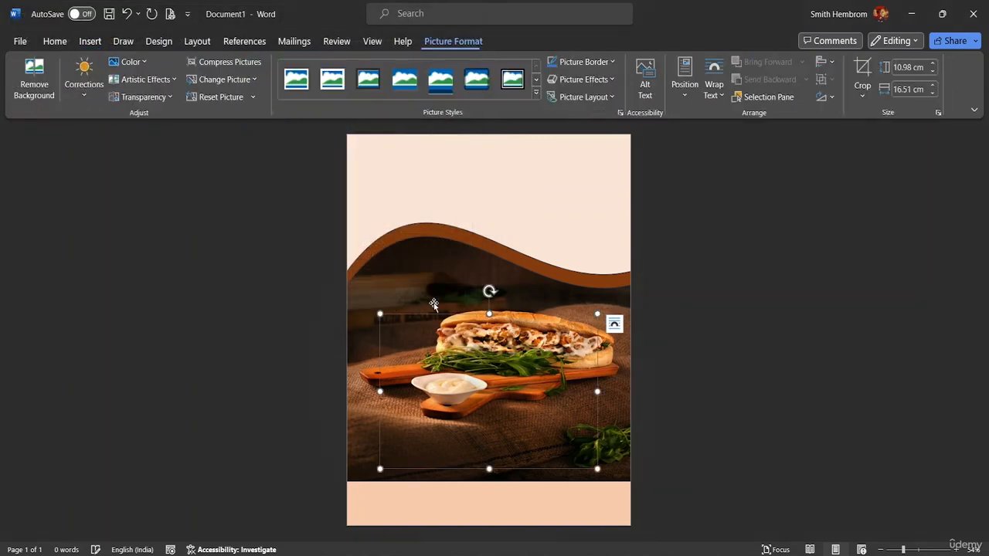
- Undo the picture insertion and the last two picture moves, then select the wave header shape
left_click(525, 364)
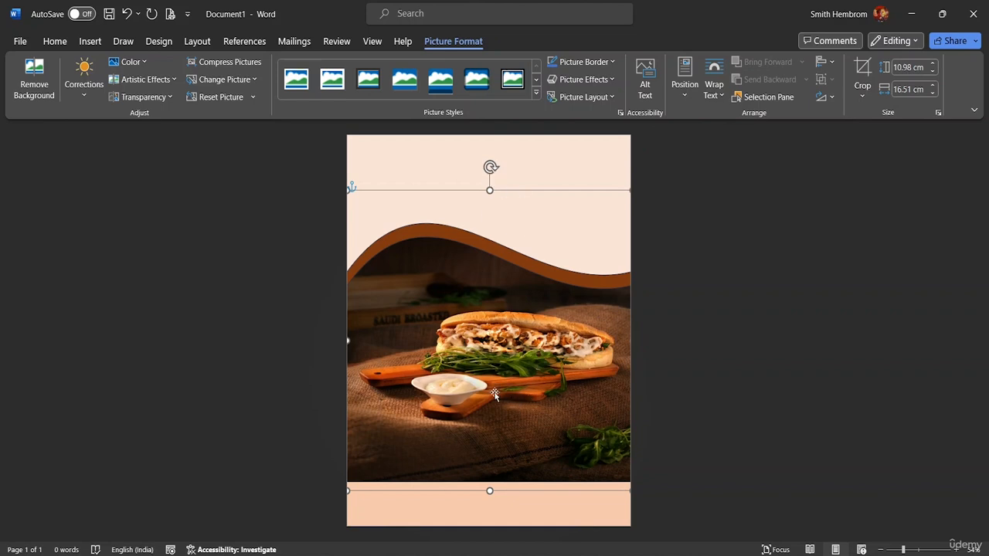
left_click(578, 172)
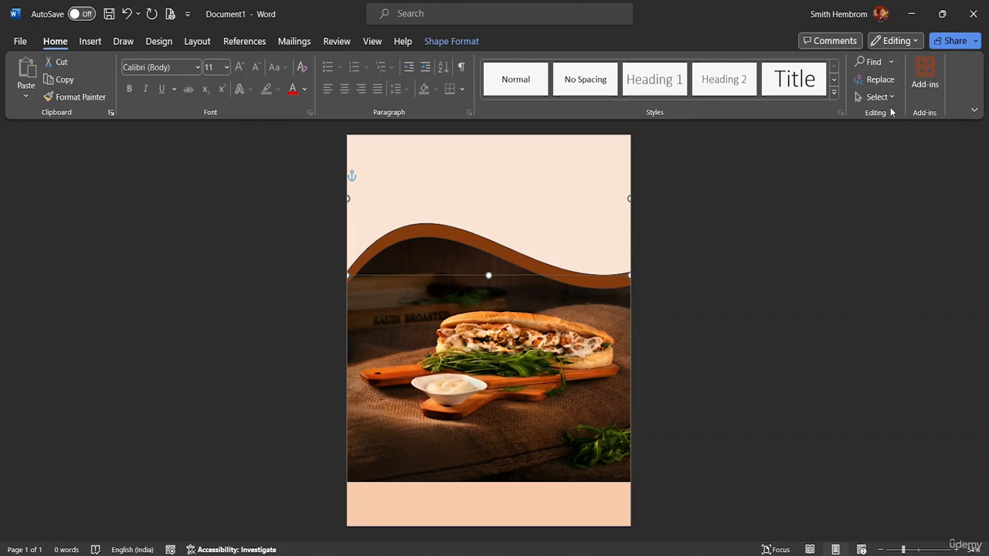
left_click(454, 42)
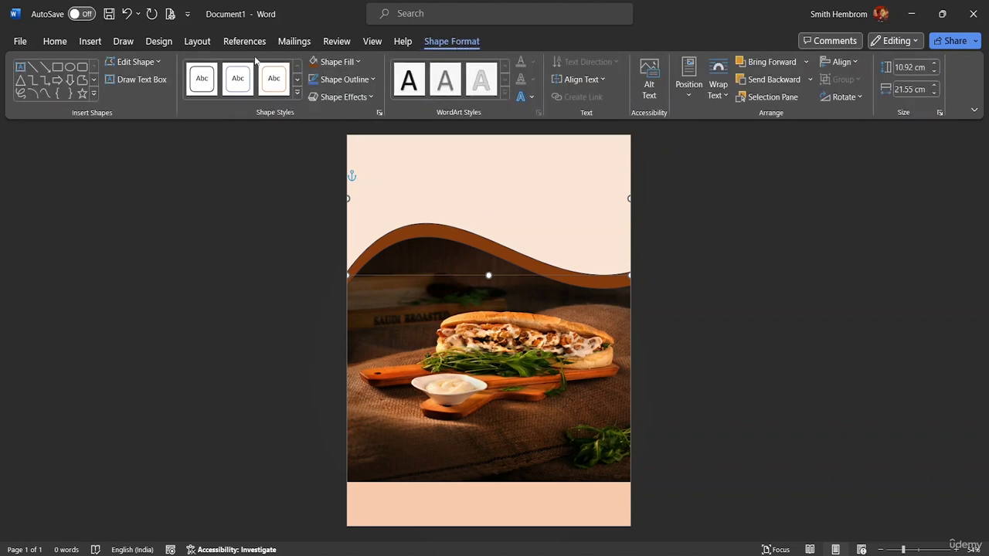
key("ctrl+z")
key("ctrl+z")
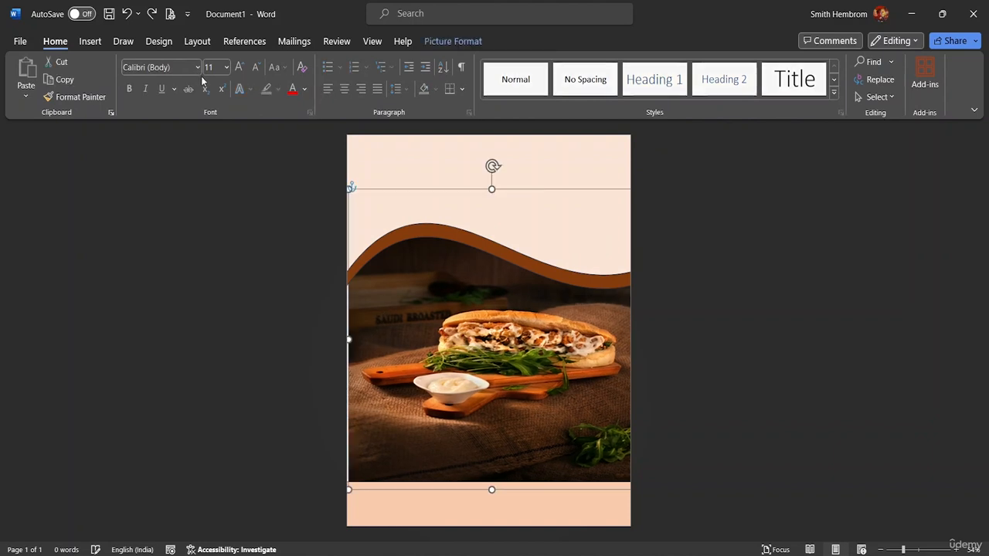
key("ctrl+z")
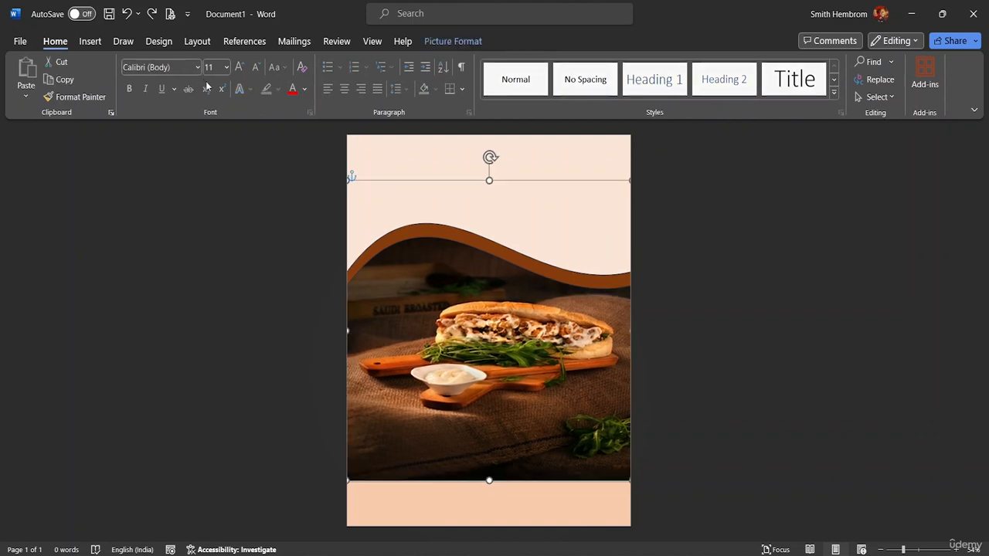
left_click(376, 208)
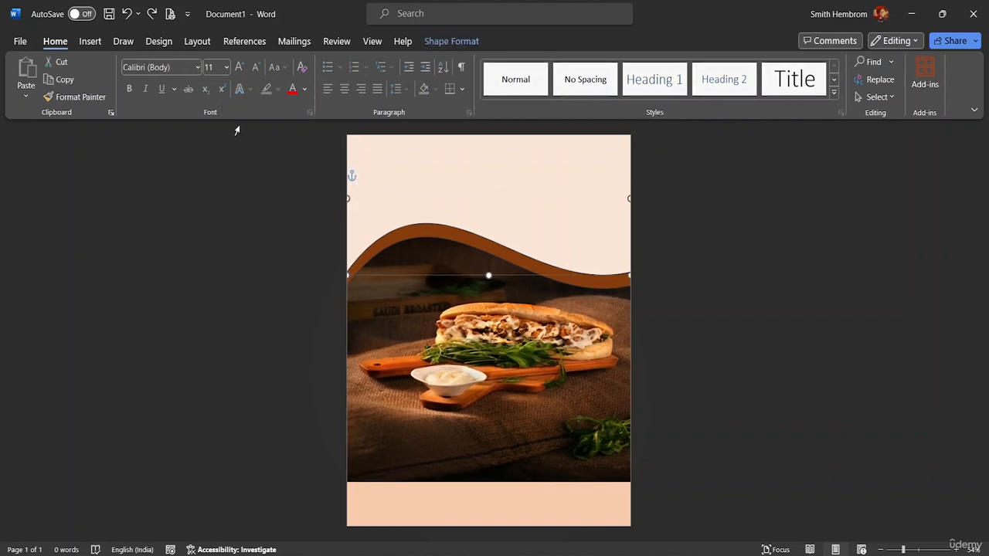
left_click(91, 42)
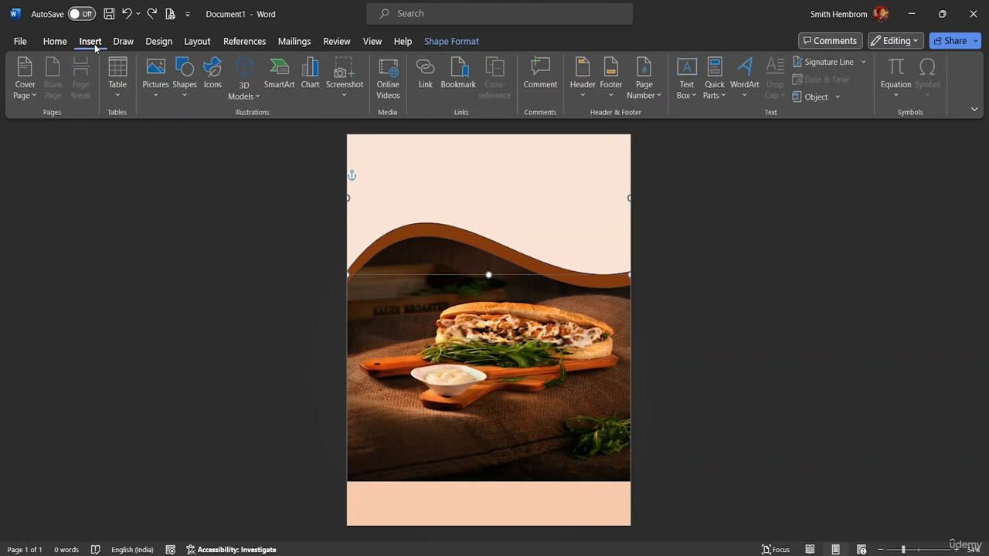
left_click(161, 91)
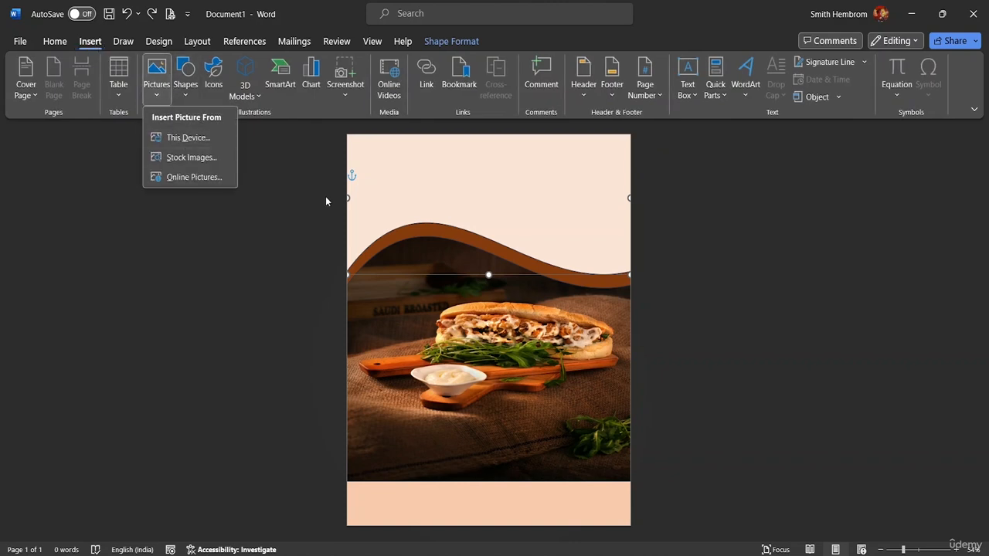
left_click(388, 190)
double_click(385, 179)
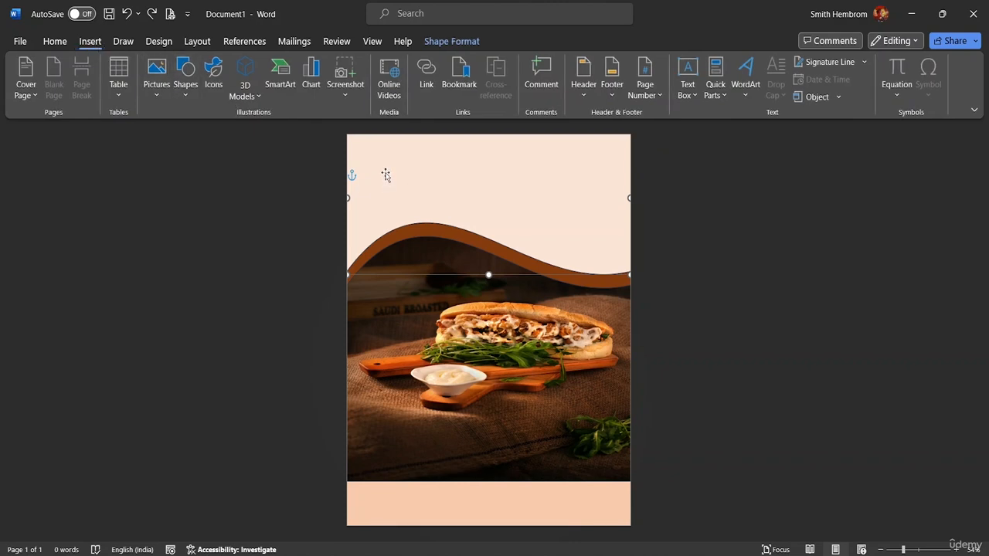
- Insert the picture pexels-robin-stickel-70497 from this device
left_click(90, 43)
left_click(160, 91)
left_click(170, 135)
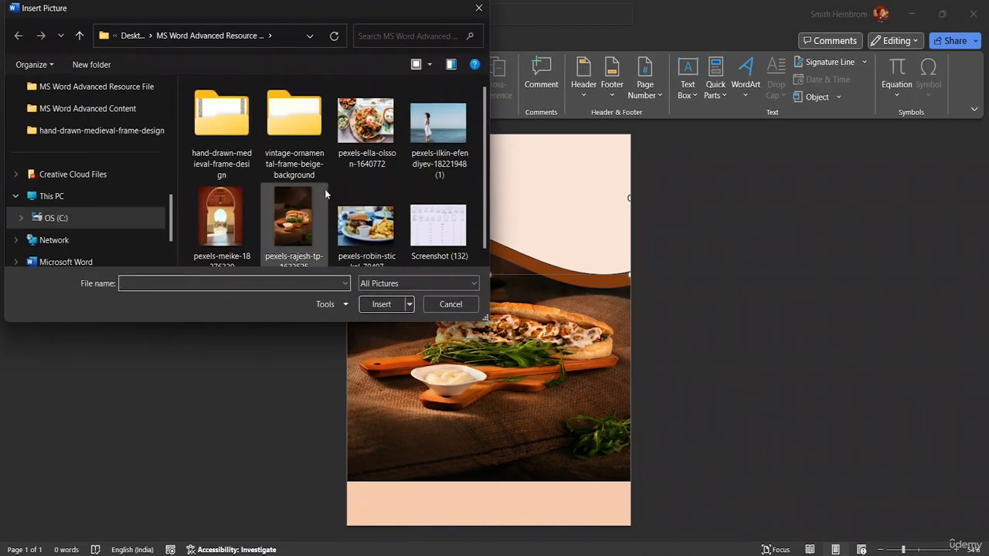
left_click(377, 230)
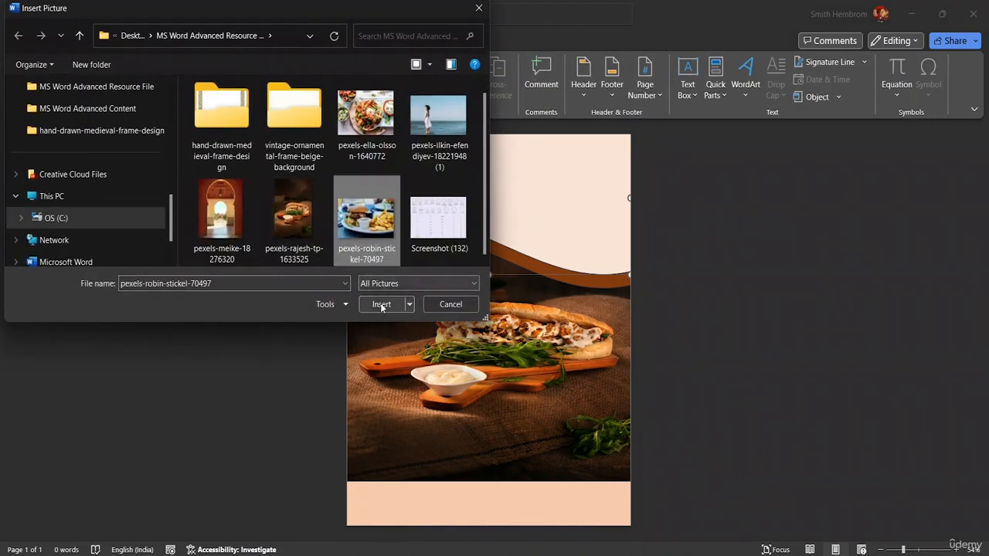
left_click(381, 304)
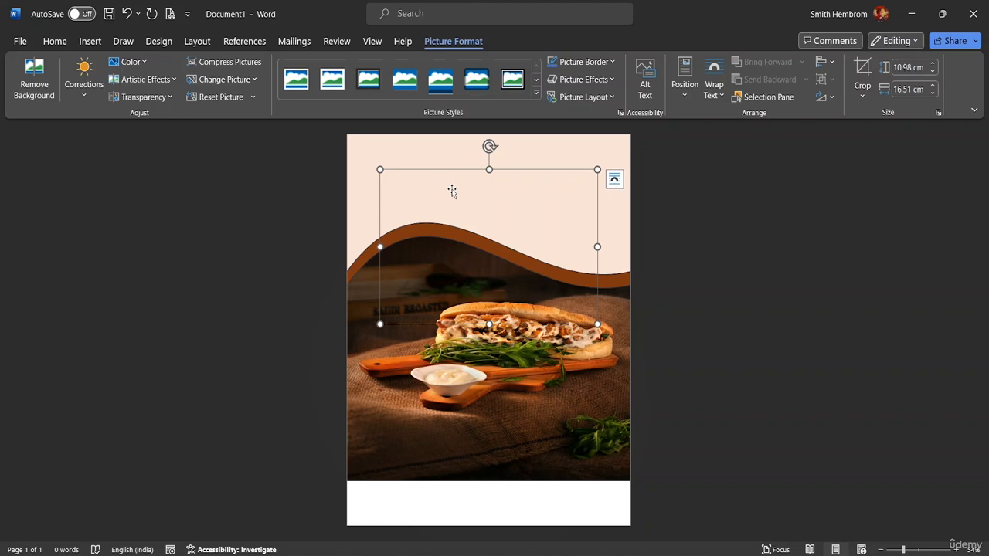
- Apply Square text wrapping to the burger picture and move it down onto the sandwich photo
left_click_drag(452, 193, 494, 273)
left_click_drag(448, 170, 473, 305)
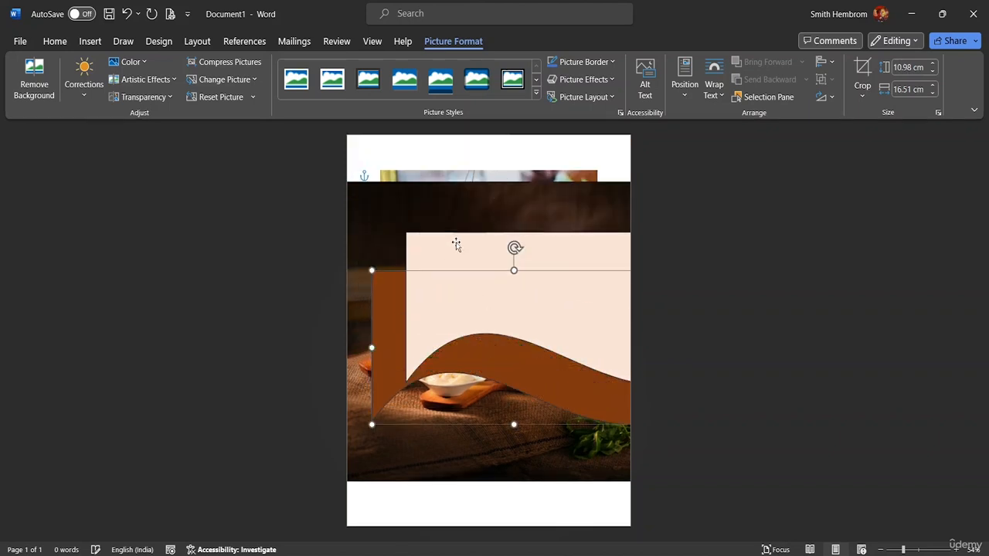
left_click(455, 176)
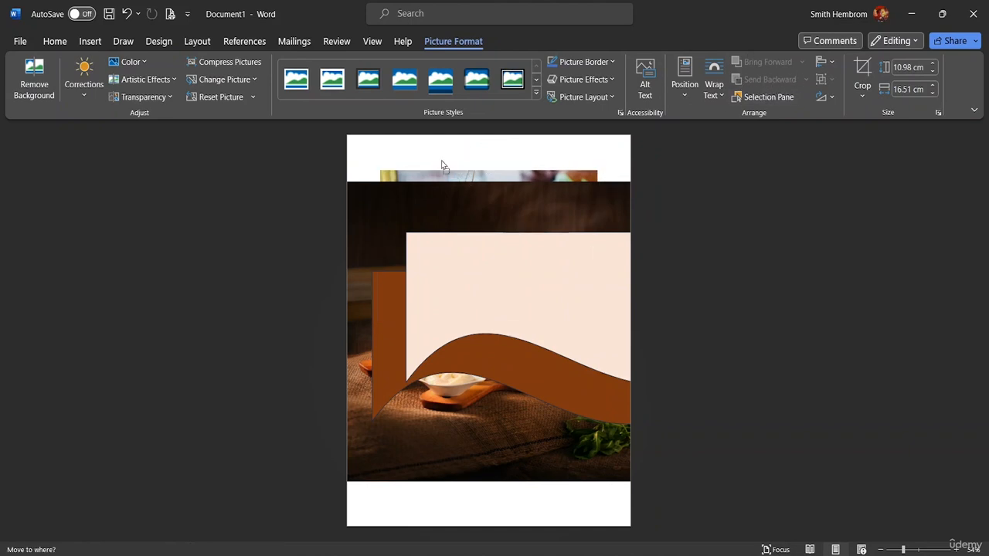
left_click(714, 87)
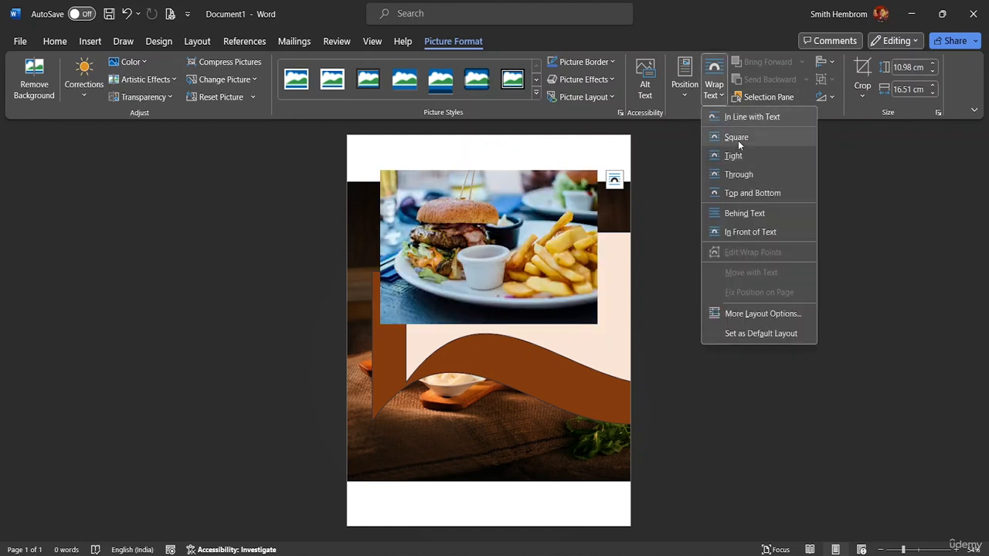
left_click(738, 138)
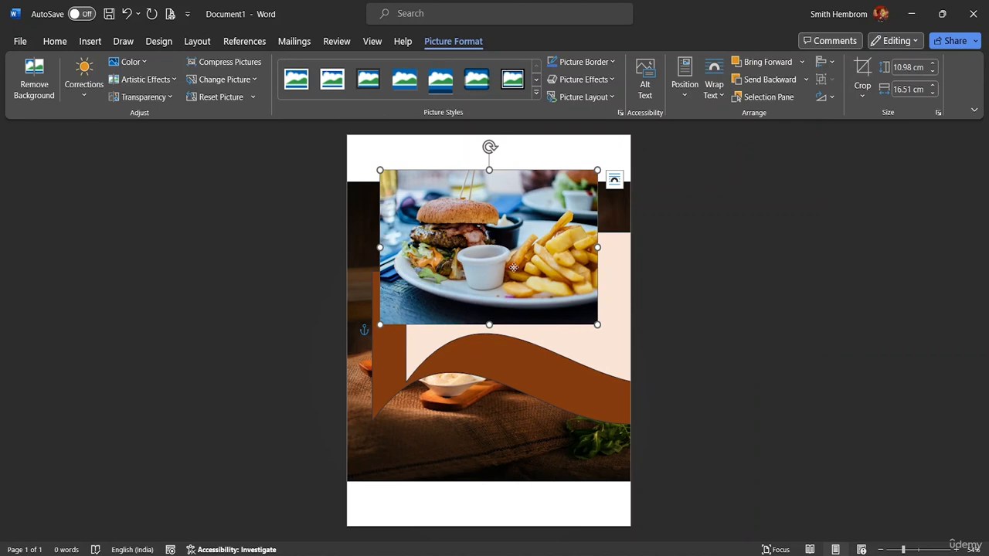
left_click_drag(513, 267, 530, 454)
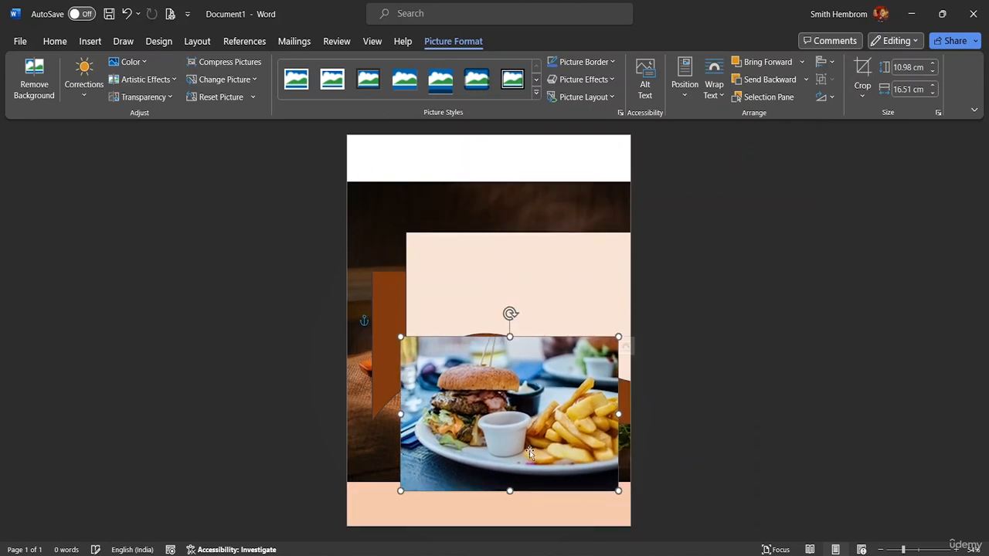
- Move the displaced wave header shapes back to the top of the page
left_click(480, 268)
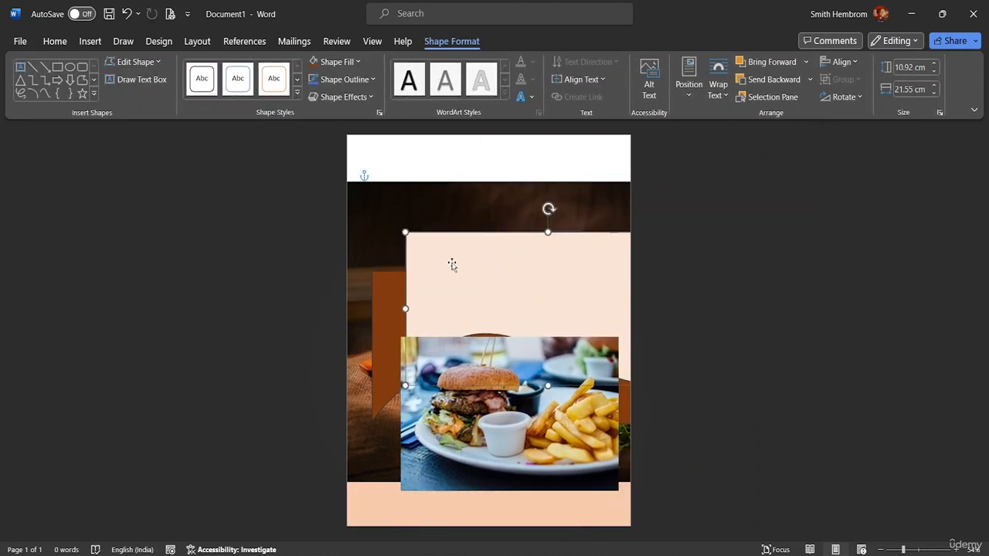
left_click_drag(453, 263, 378, 147)
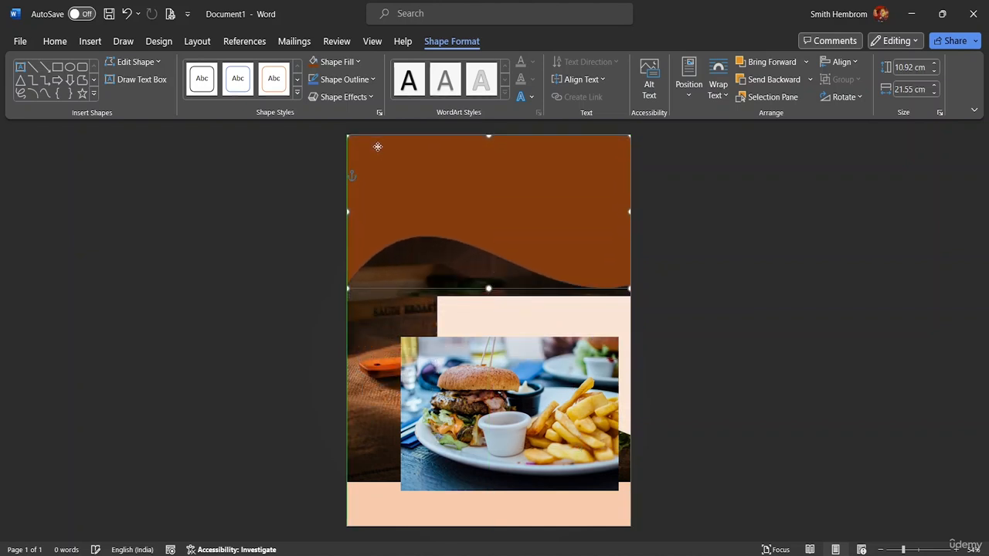
left_click_drag(497, 316, 417, 138)
- Place the burger picture over the sandwich photo and apply the Rounded Diagonal Corner, White picture style
left_click_drag(511, 377, 470, 332)
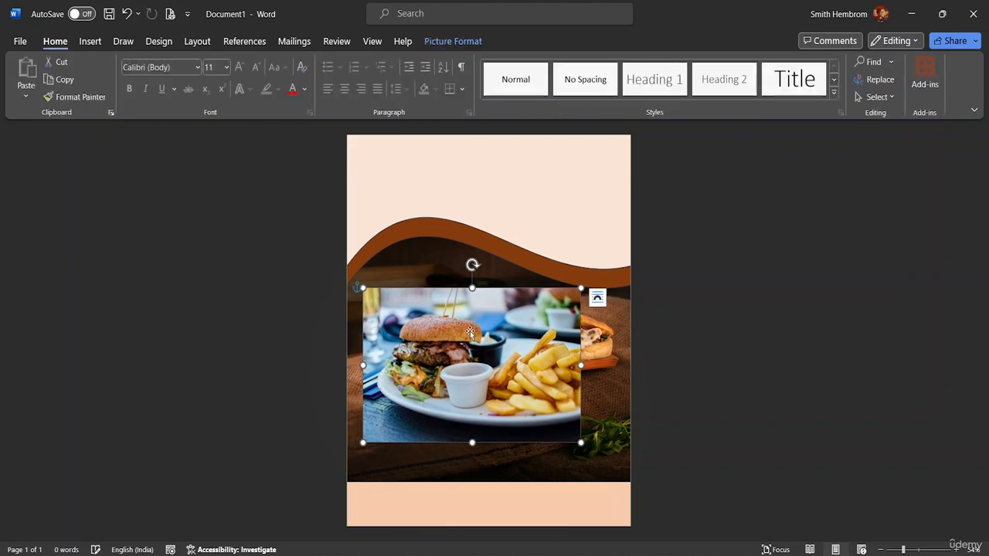
left_click(442, 42)
left_click(536, 94)
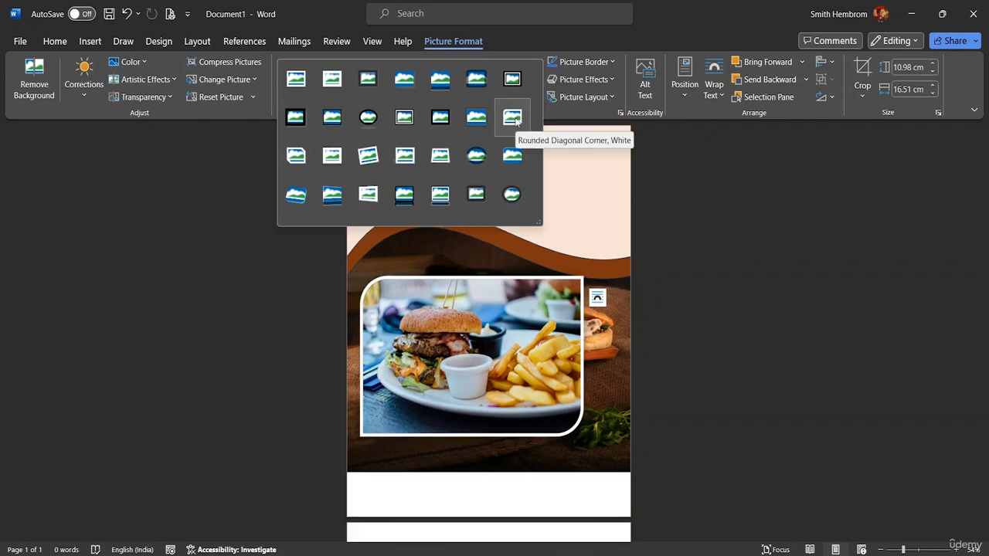
left_click(513, 117)
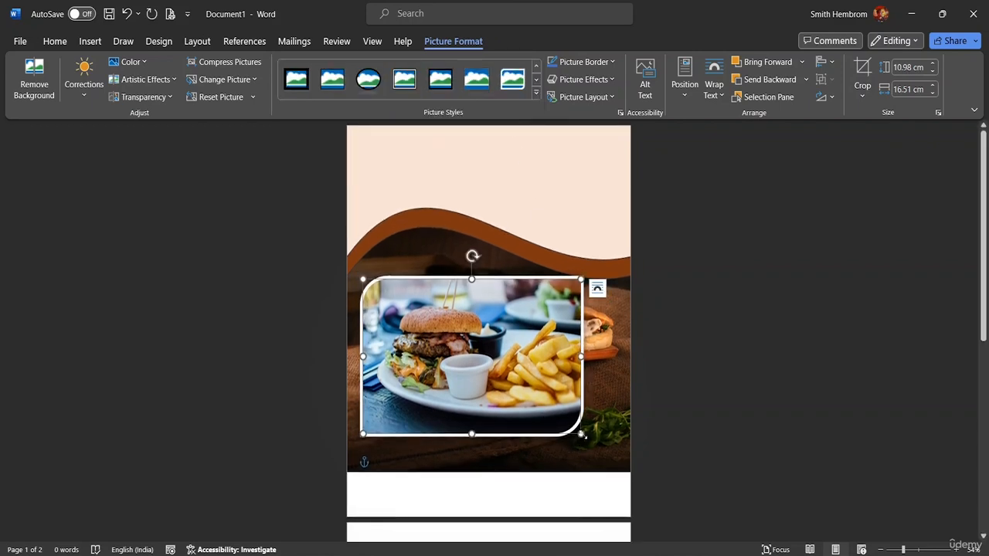
- Shrink the burger picture to about 6.2 by 9.3 cm and move it to the header's left side
left_click_drag(583, 436, 492, 356)
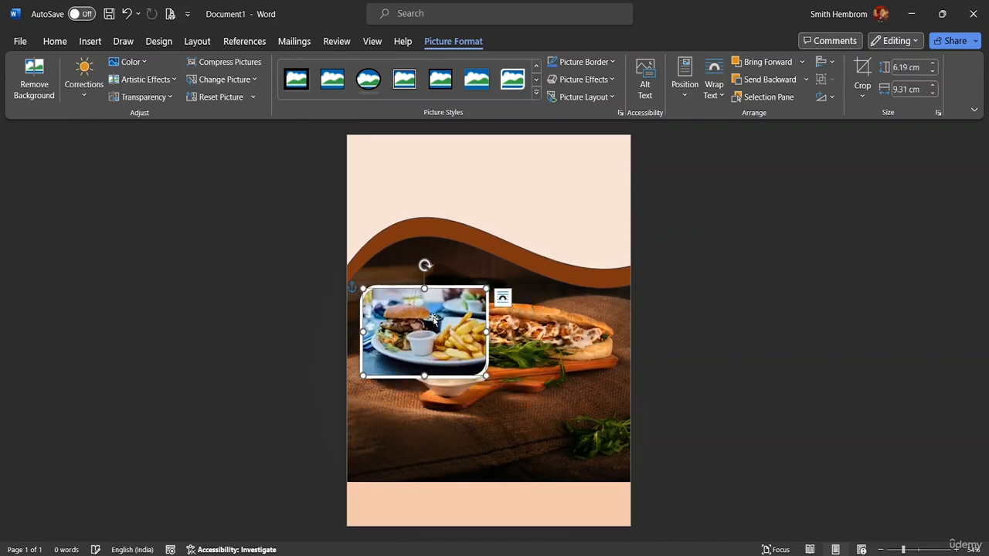
left_click_drag(433, 318, 442, 239)
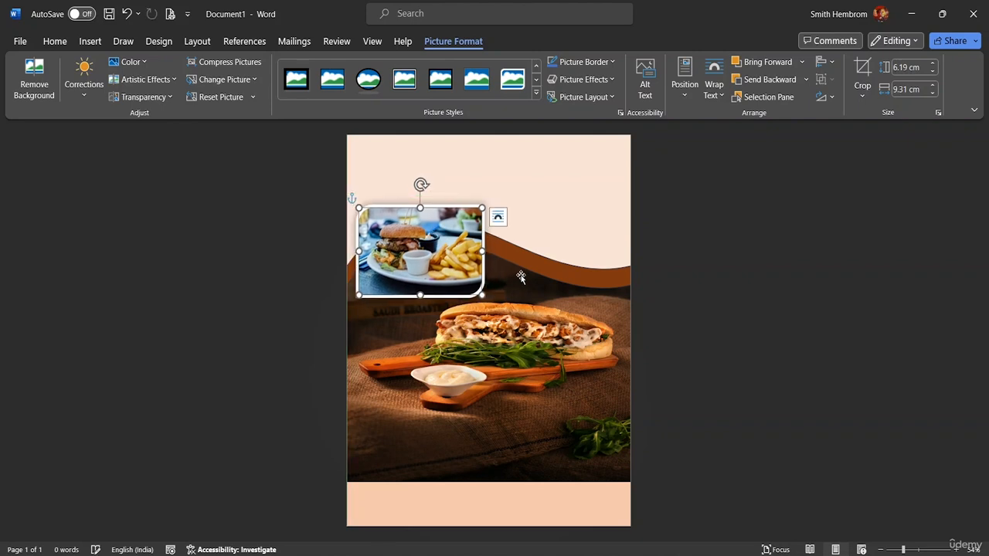
- Insert the picture pexels-ella-olsson-1640772 from this device
left_click(89, 42)
left_click(156, 97)
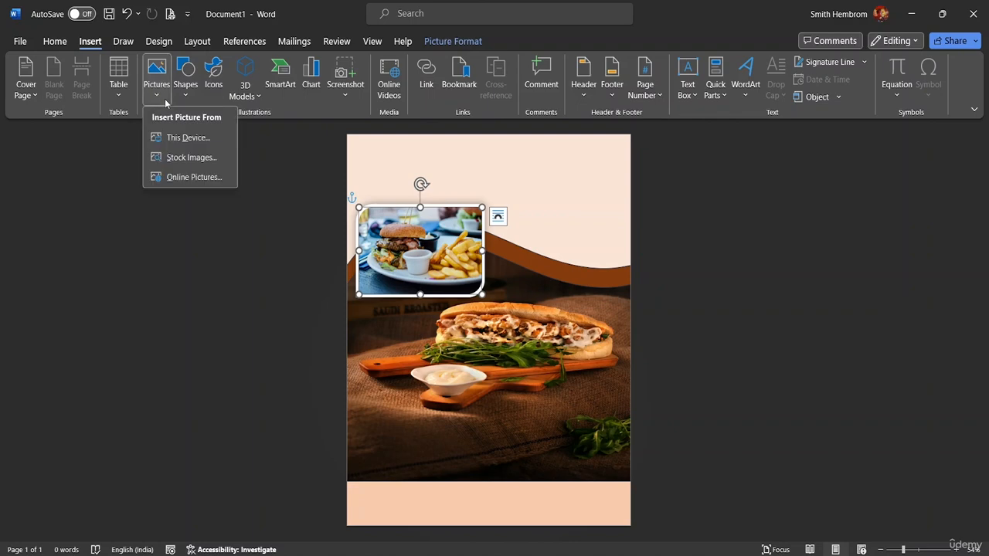
left_click(175, 141)
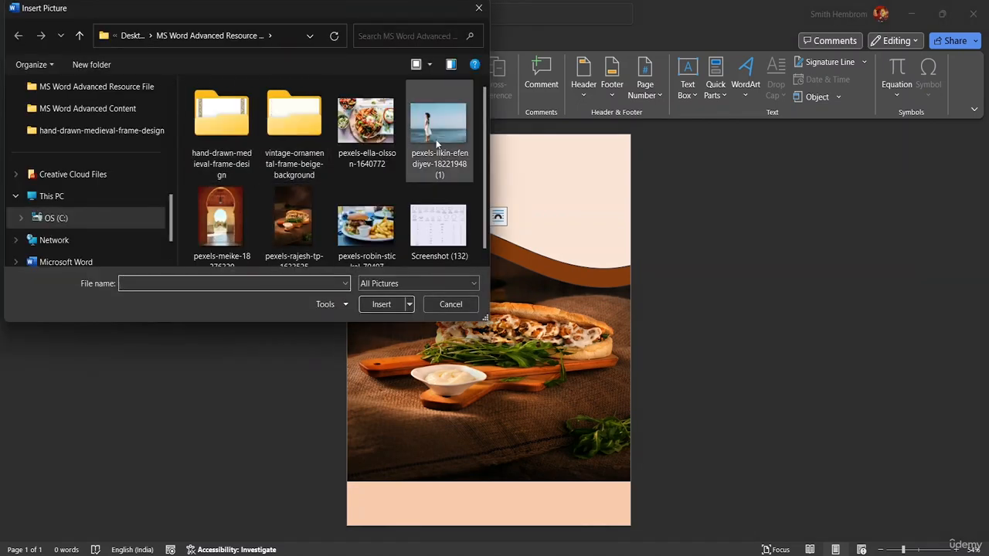
left_click(382, 127)
left_click(381, 305)
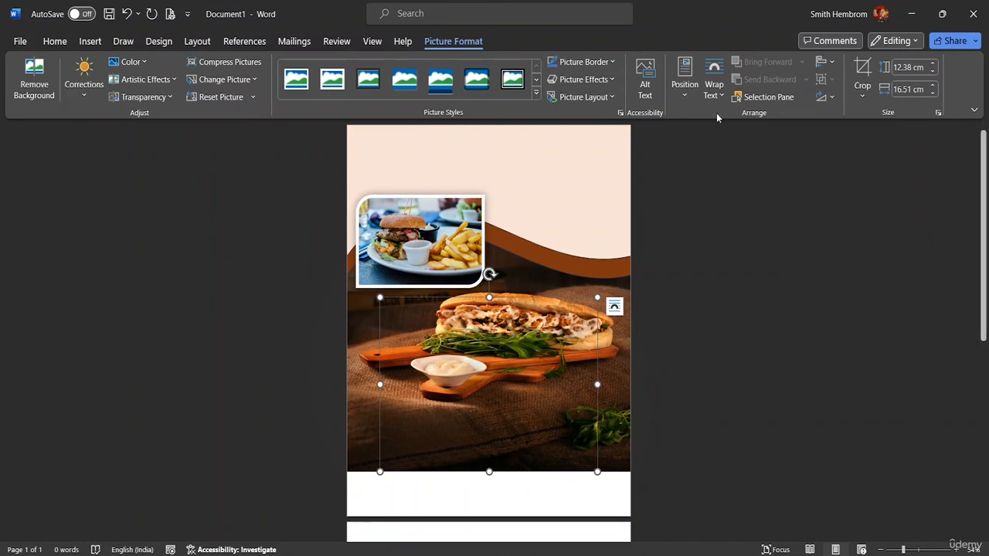
- Wrap the salad picture Square, shrink it to about 5.6 by 7.5 cm and place it at the header's right side
left_click(714, 87)
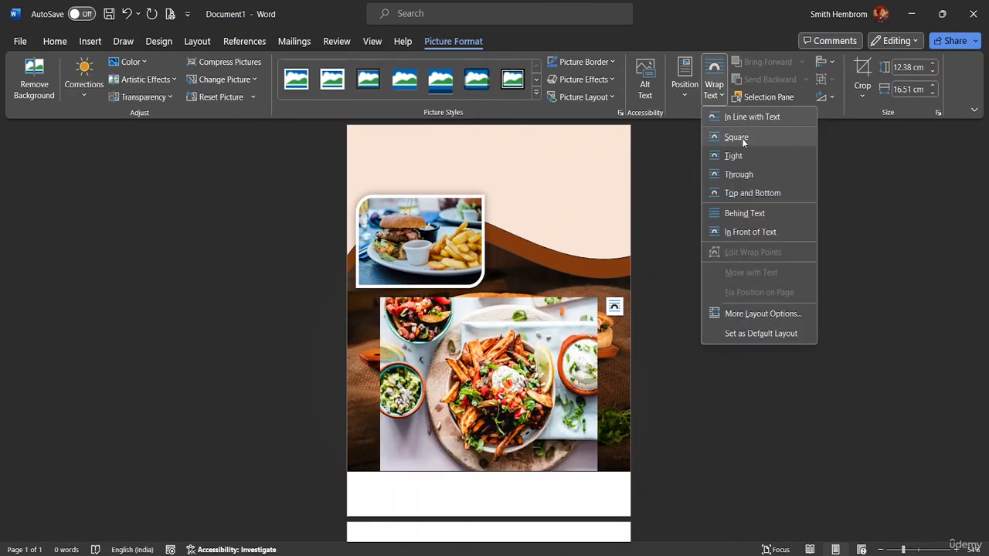
left_click(743, 139)
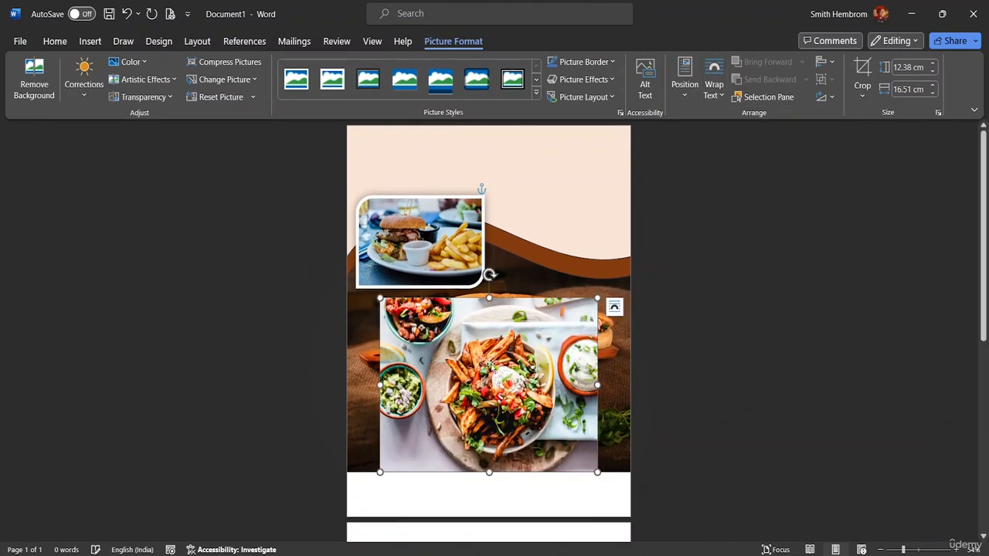
left_click_drag(491, 367, 481, 287)
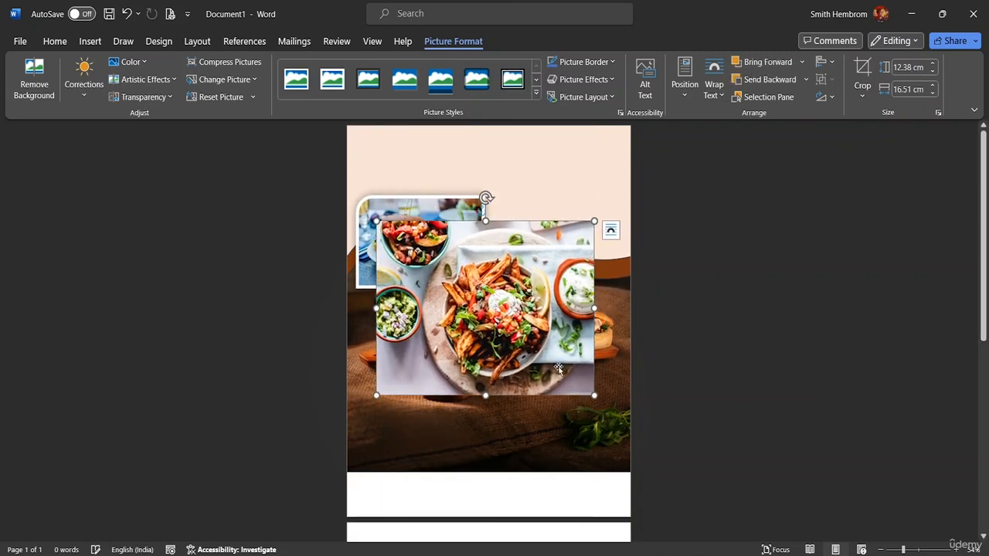
left_click_drag(593, 395, 475, 309)
left_click_drag(436, 267, 578, 243)
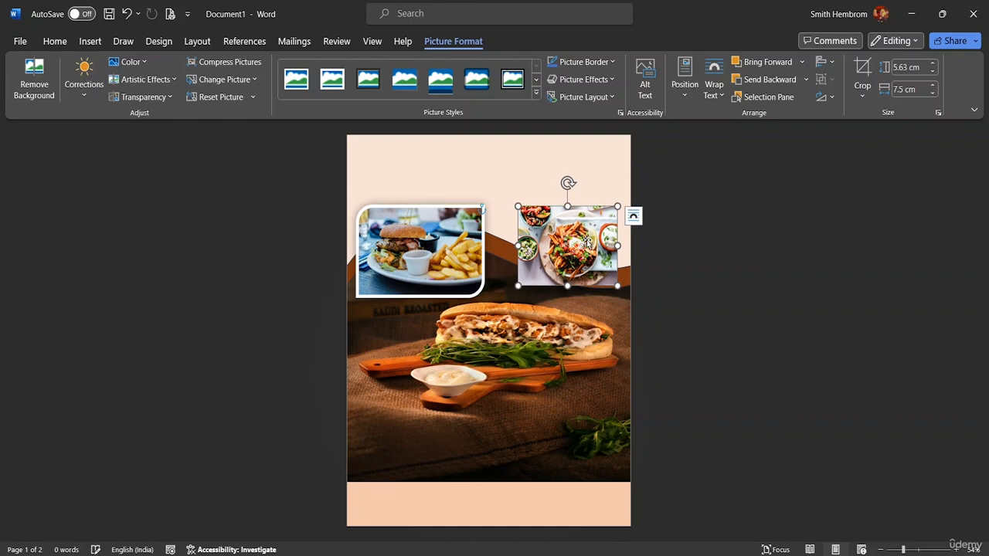
- Apply an oval picture style to the salad picture and nudge it slightly toward the right edge
left_click(536, 92)
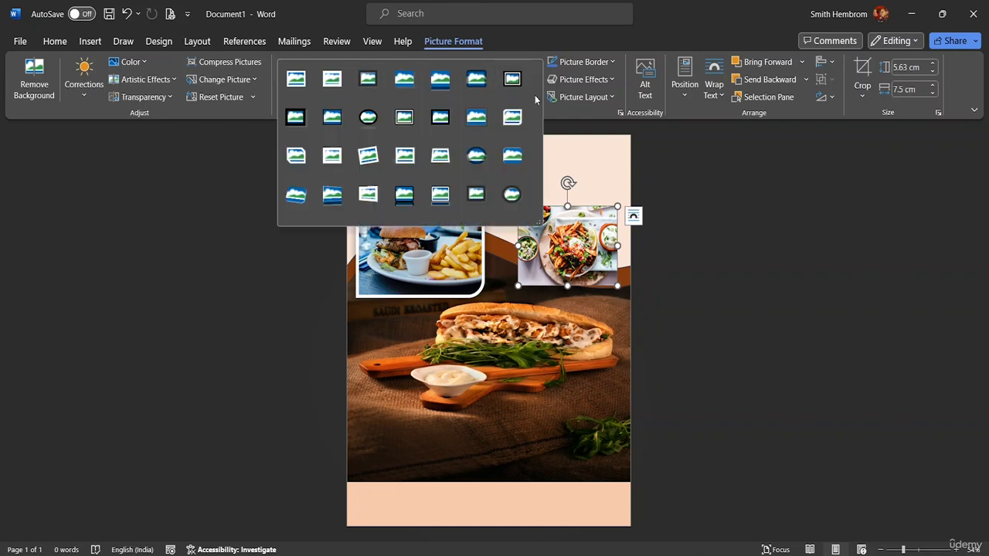
left_click(505, 197)
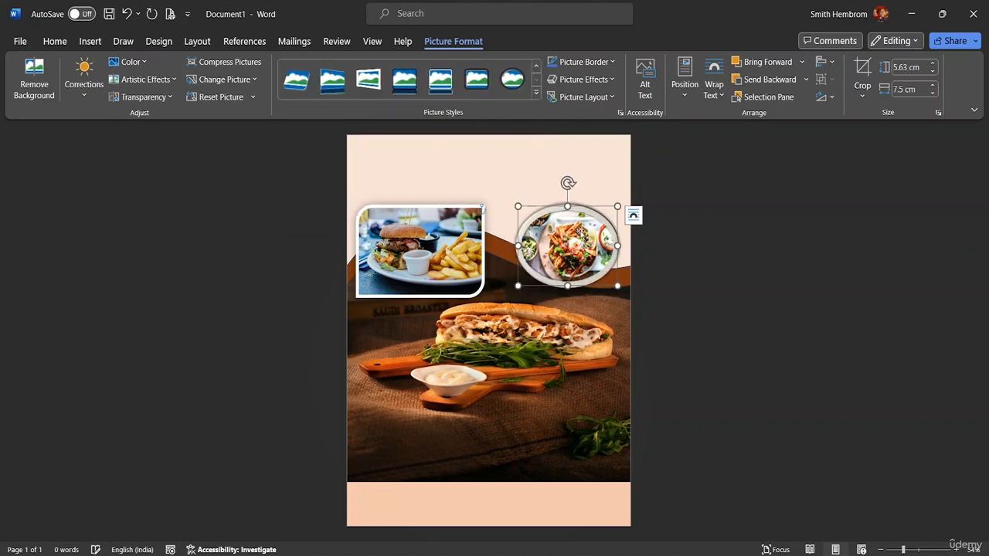
left_click_drag(571, 239, 593, 258)
- Give the salad picture a Blue-Gray, Text 2, Lighter 40% border
left_click(611, 62)
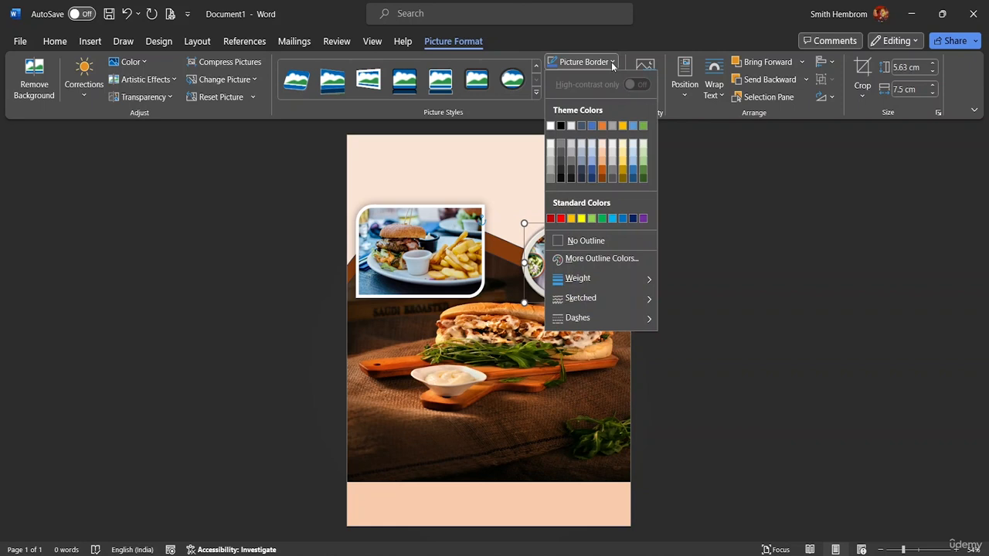
left_click(584, 164)
- Give the burger picture a gray theme-colour border
left_click(405, 209)
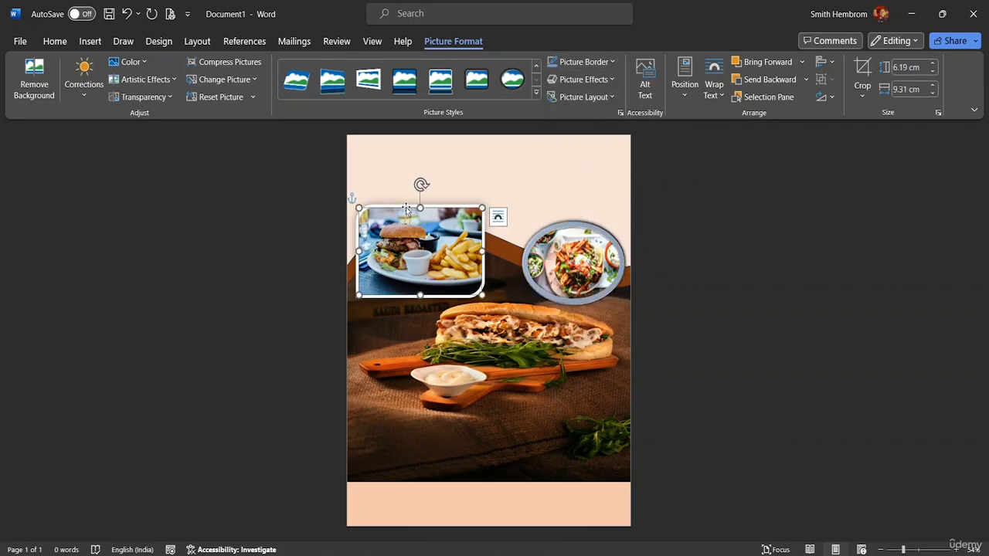
left_click(603, 62)
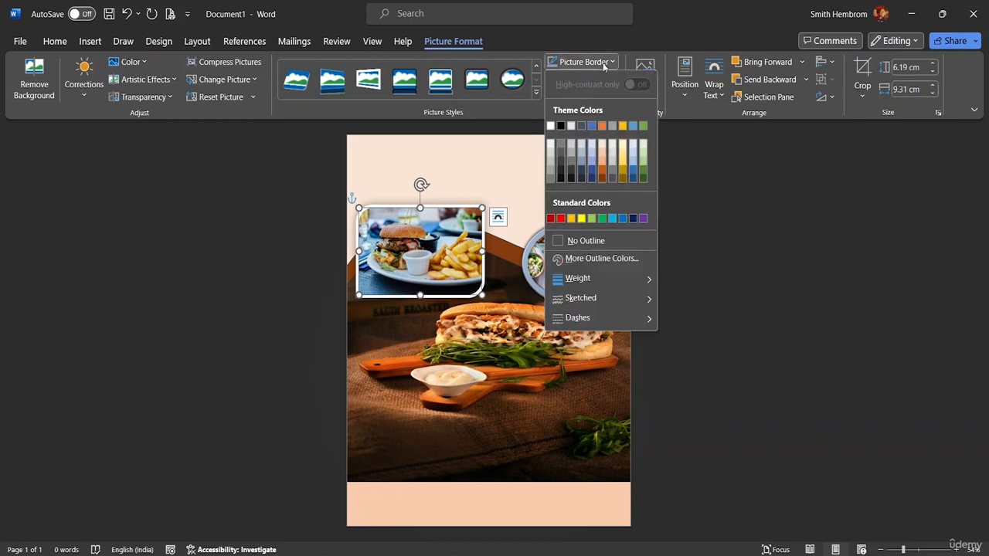
left_click(569, 174)
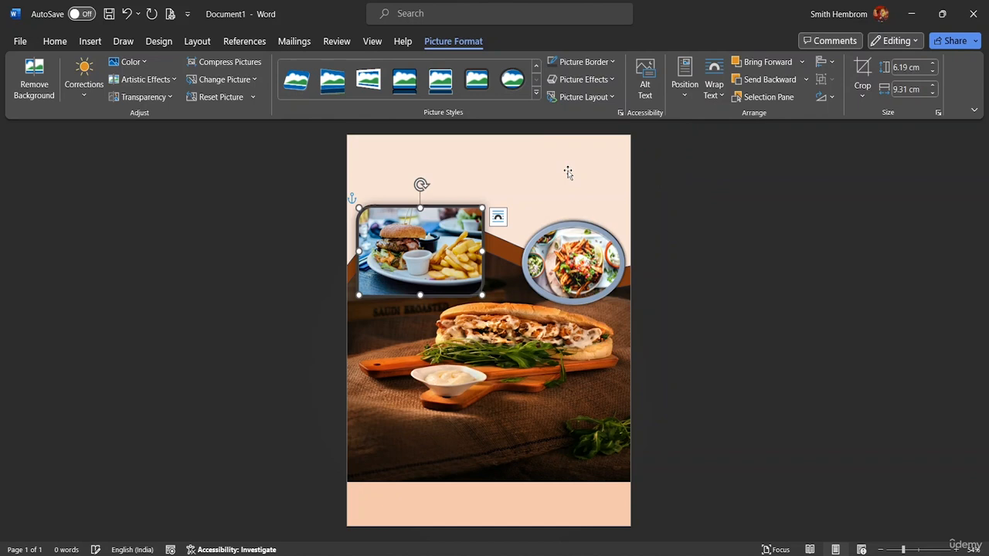
left_click(505, 172)
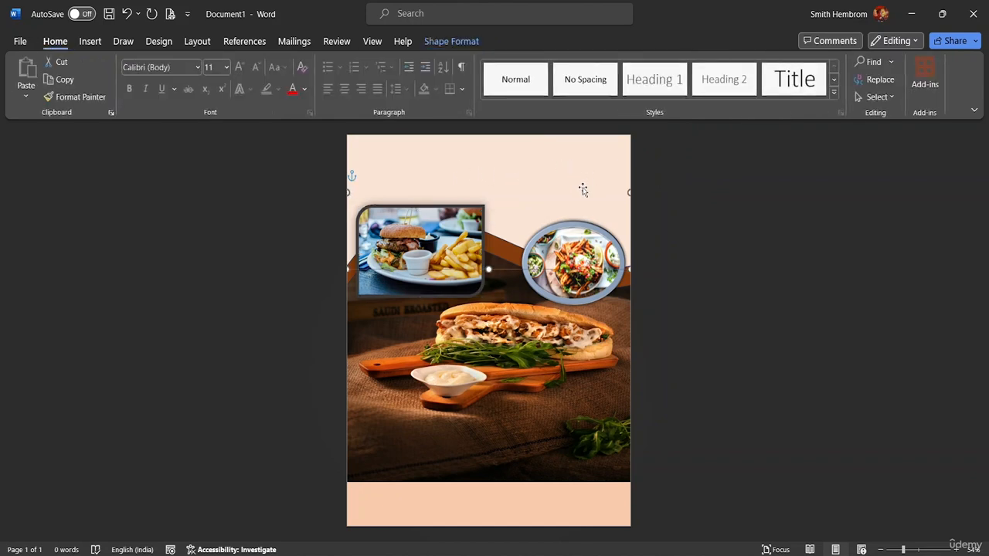
left_click_drag(584, 270, 600, 190)
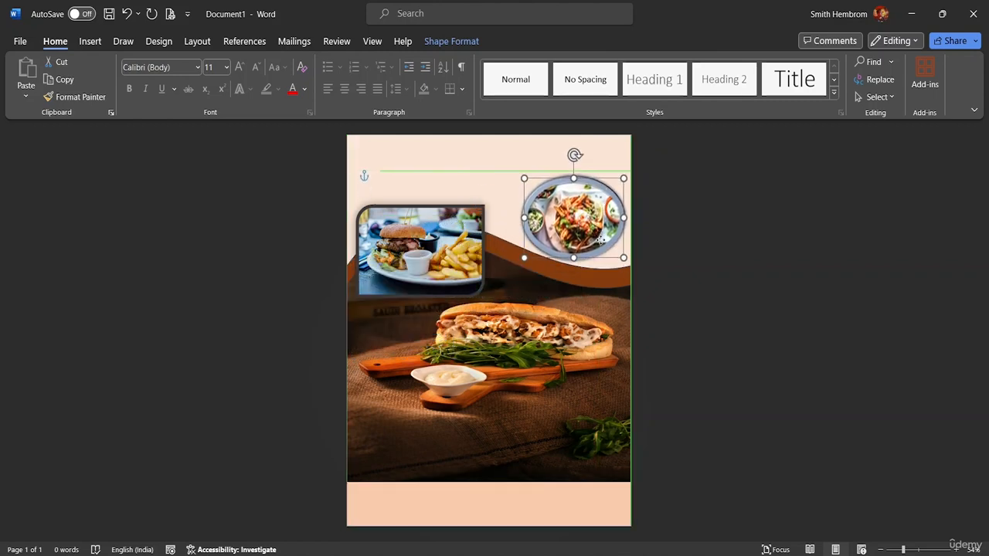
left_click_drag(601, 240, 599, 263)
left_click(556, 205)
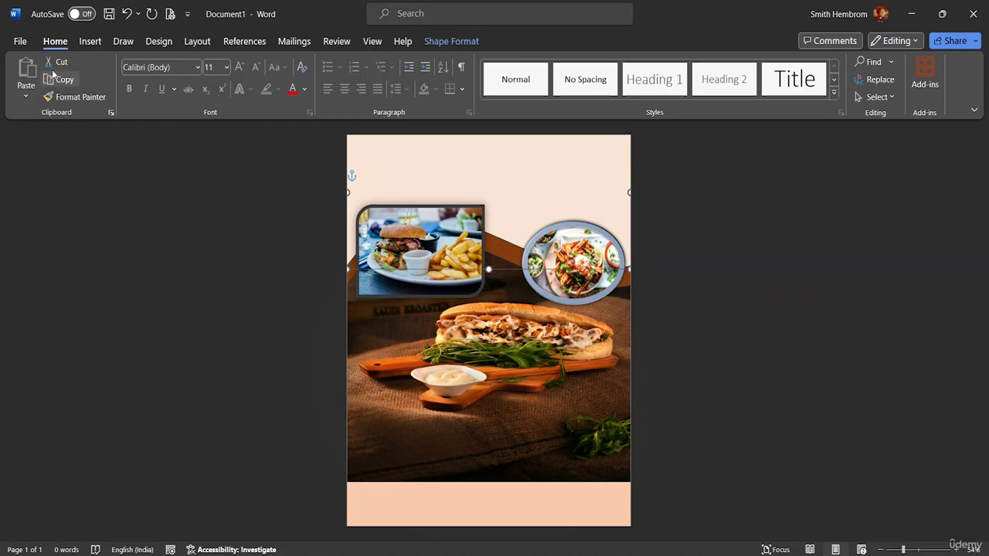
- Draw a text box about 19 cm wide across the top of the page and enter the title "THE RAIN CAFE"
left_click(92, 42)
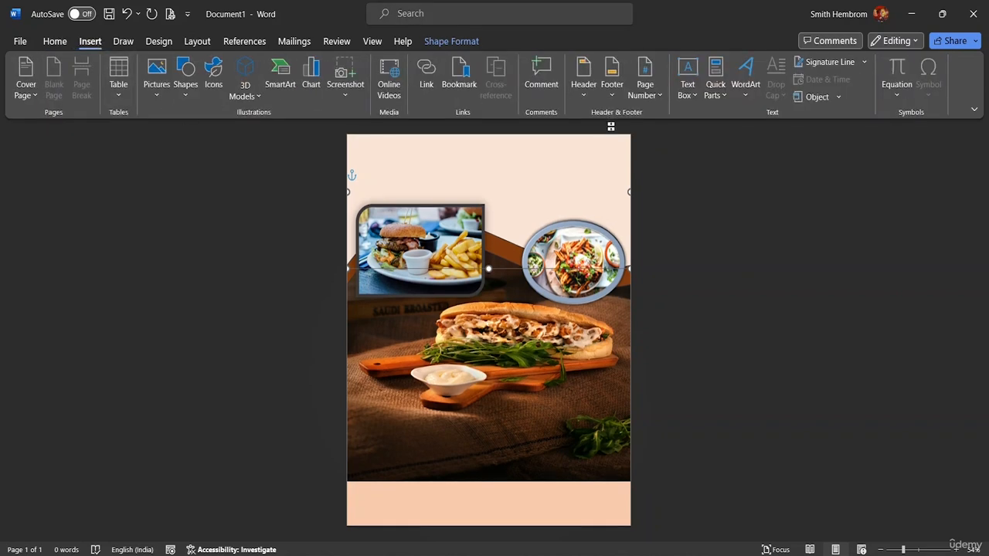
left_click(691, 95)
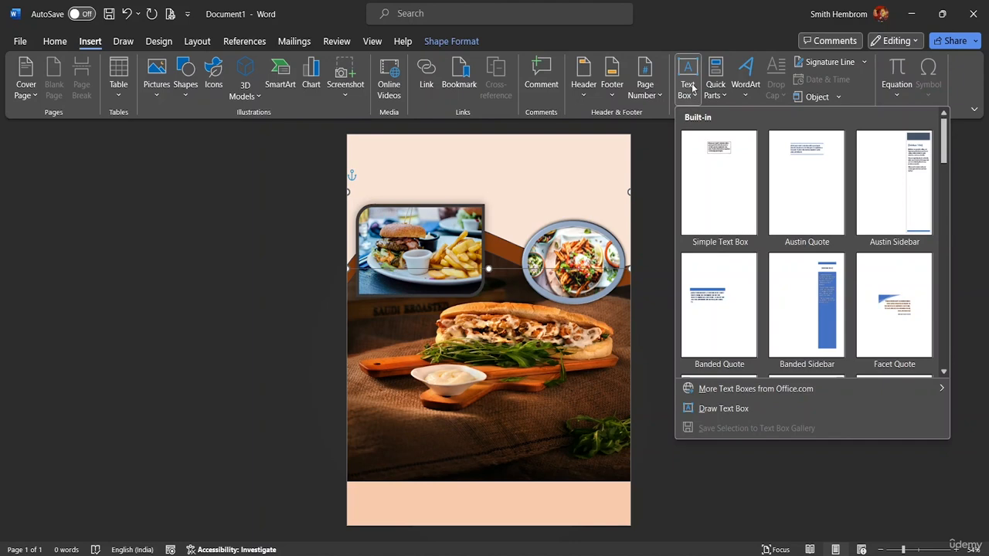
left_click(688, 74)
right_click(693, 97)
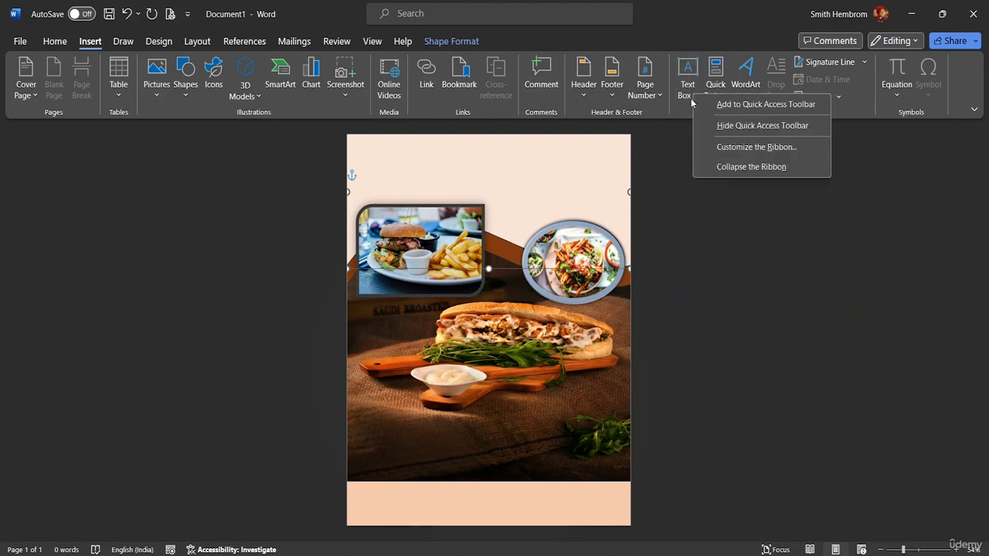
left_click(688, 98)
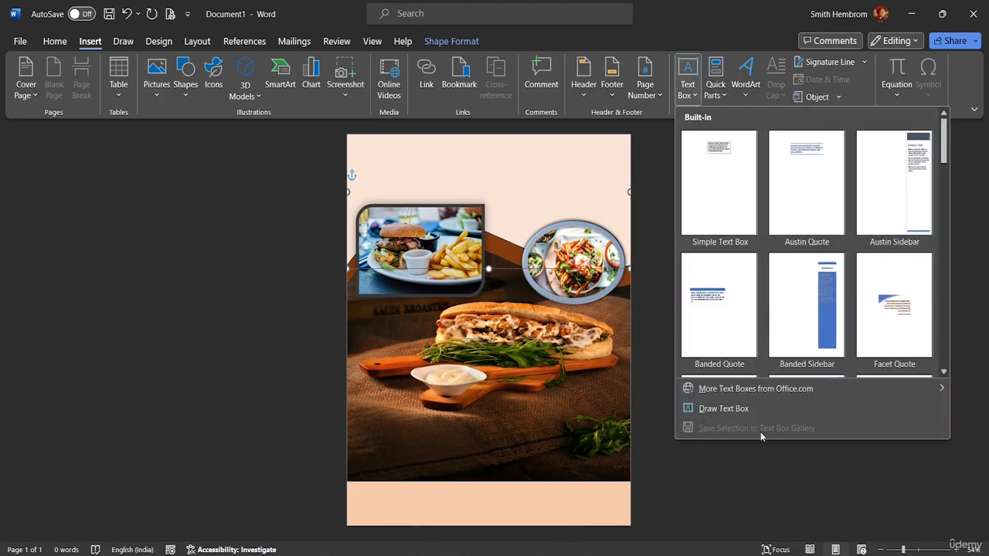
left_click(745, 409)
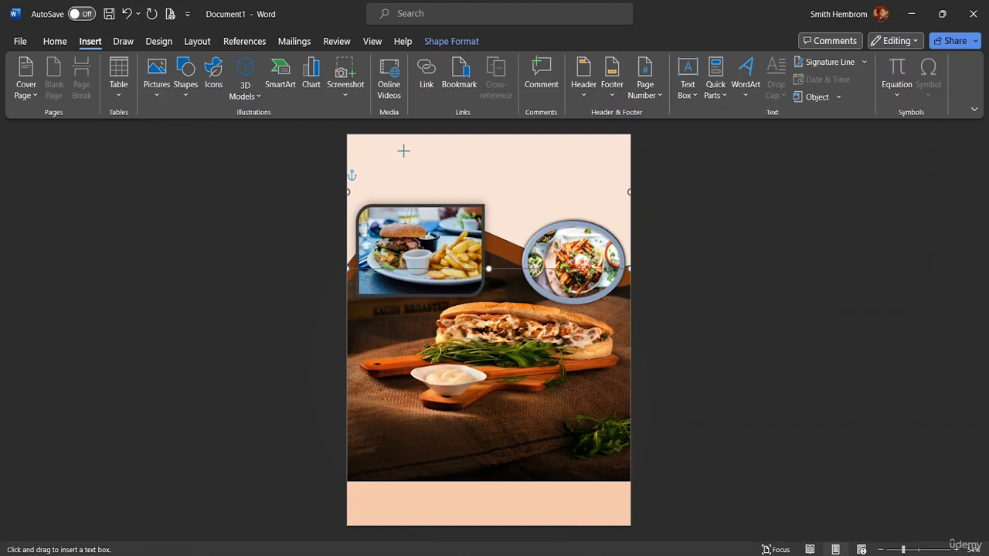
left_click_drag(367, 150, 616, 196)
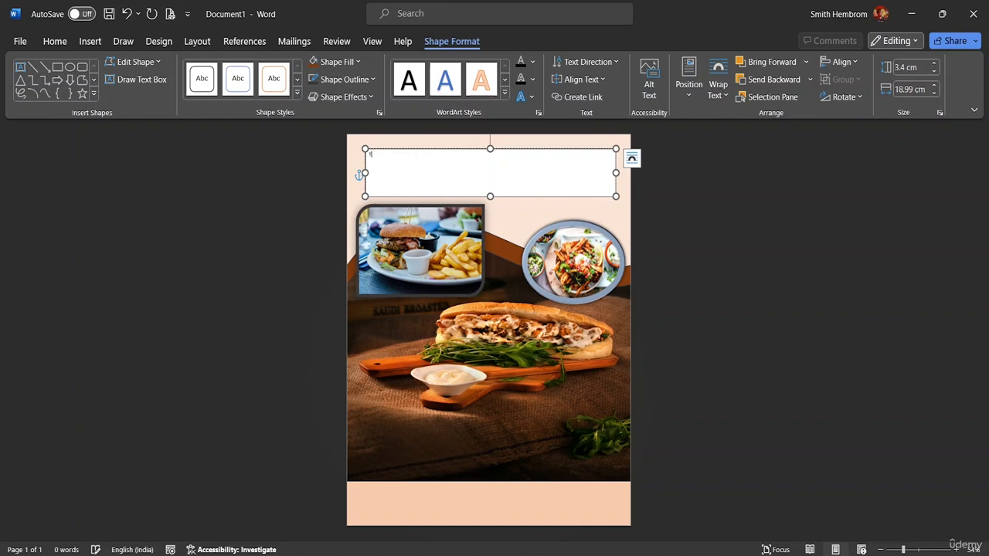
type("THE RA")
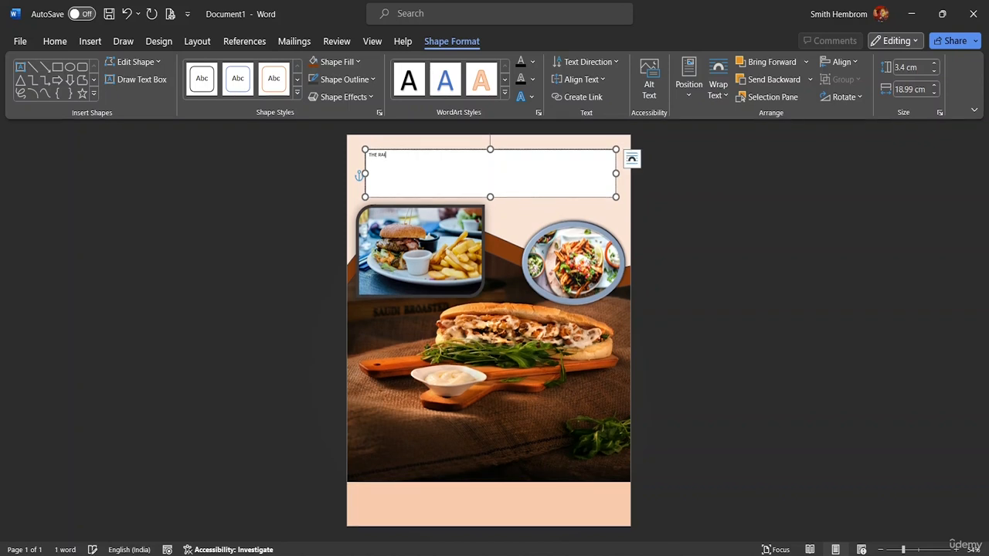
type("IN CAFE")
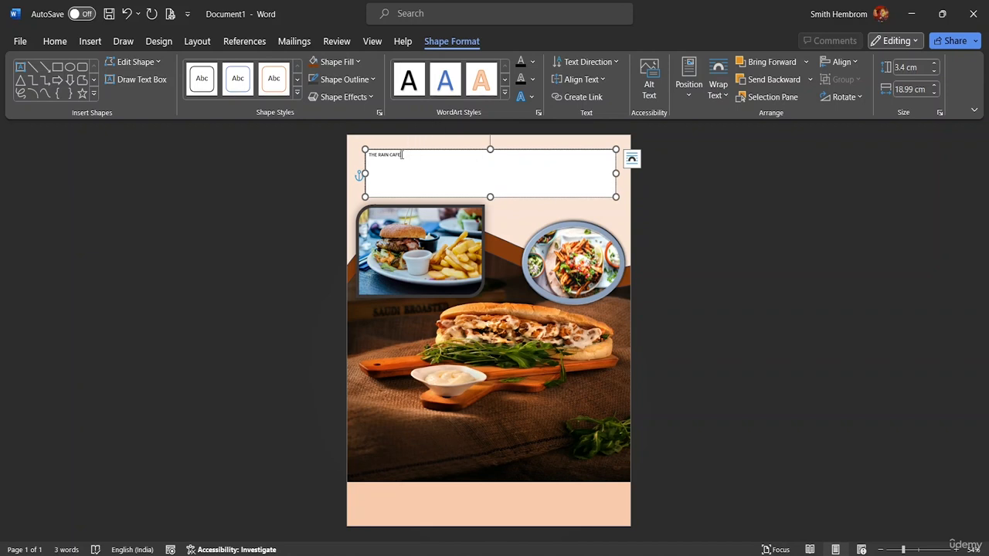
- Select the title text and make it 72 pt bold
left_click_drag(402, 155, 369, 154)
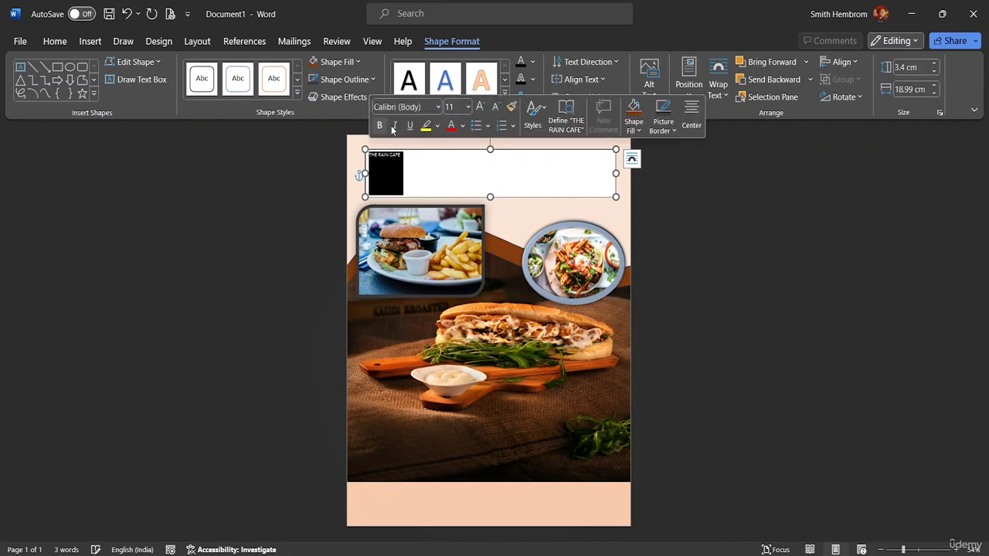
left_click(468, 107)
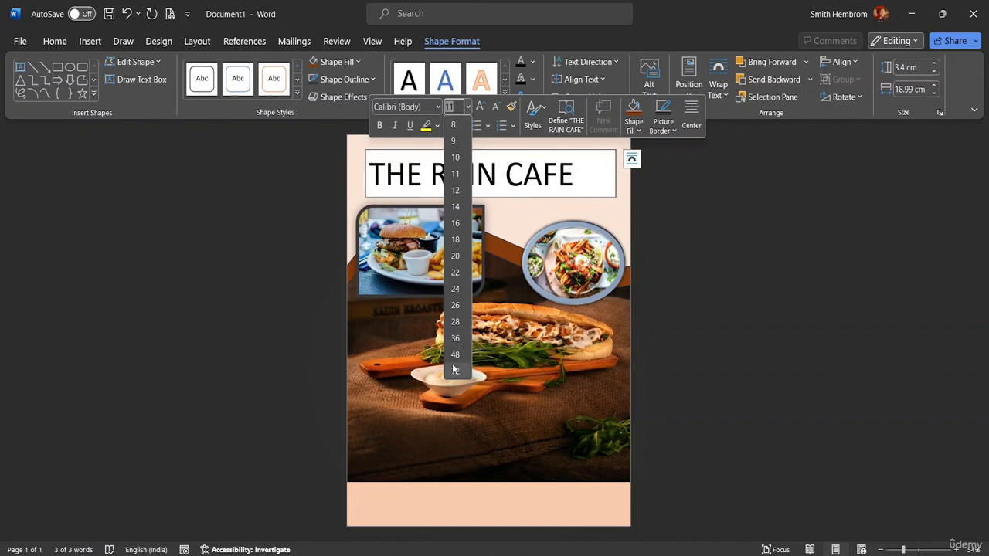
left_click(454, 369)
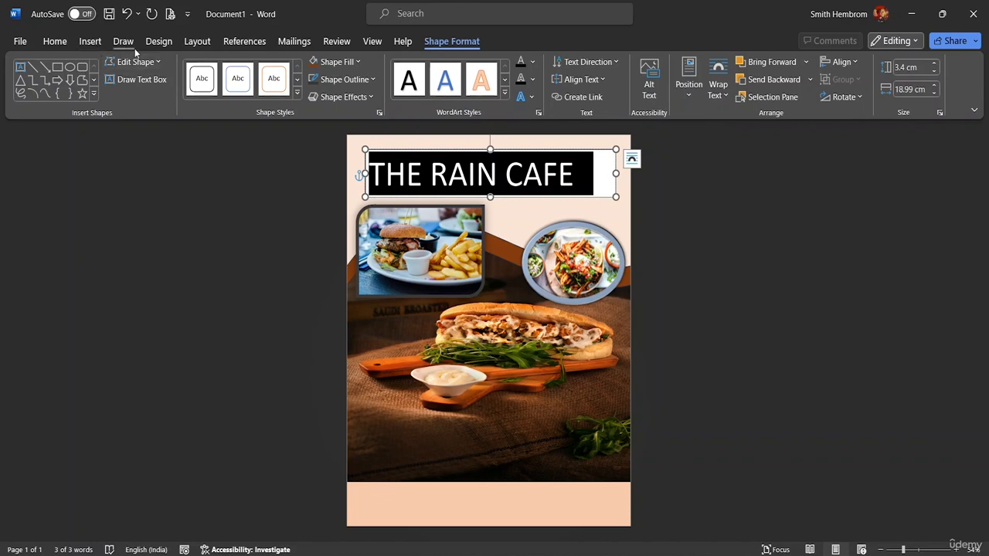
left_click(52, 42)
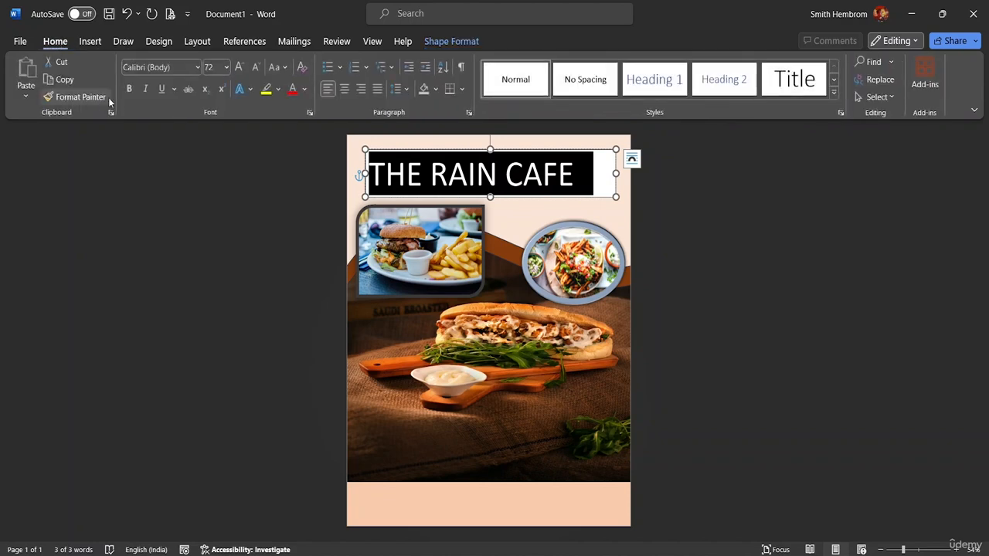
left_click(130, 89)
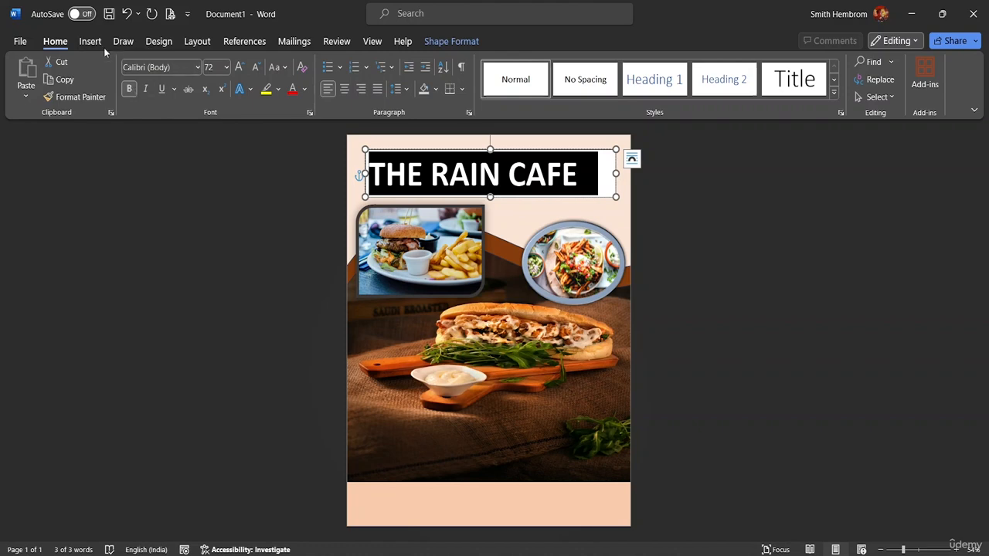
- Change the title font to Copperplate Gothic and reduce its size to 48 pt
left_click(199, 68)
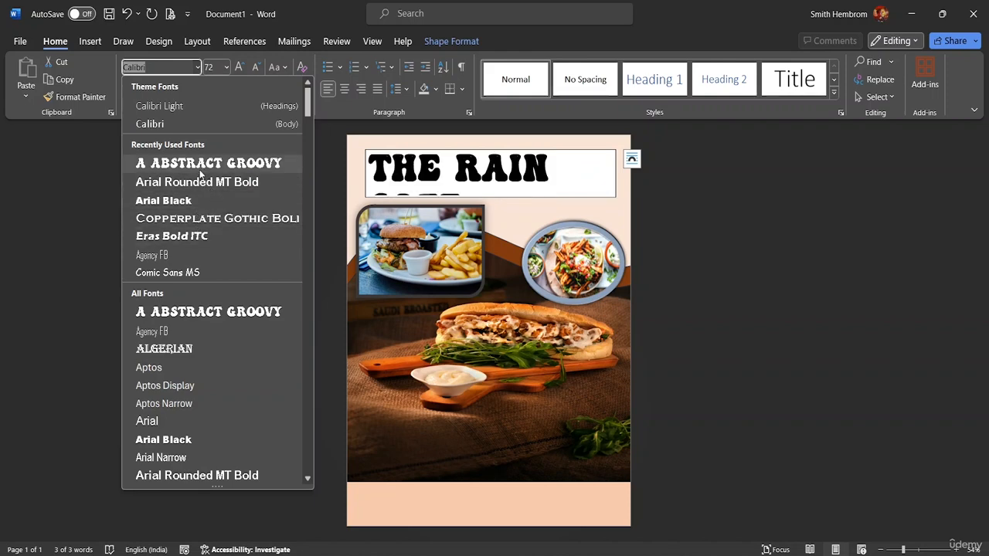
left_click(199, 218)
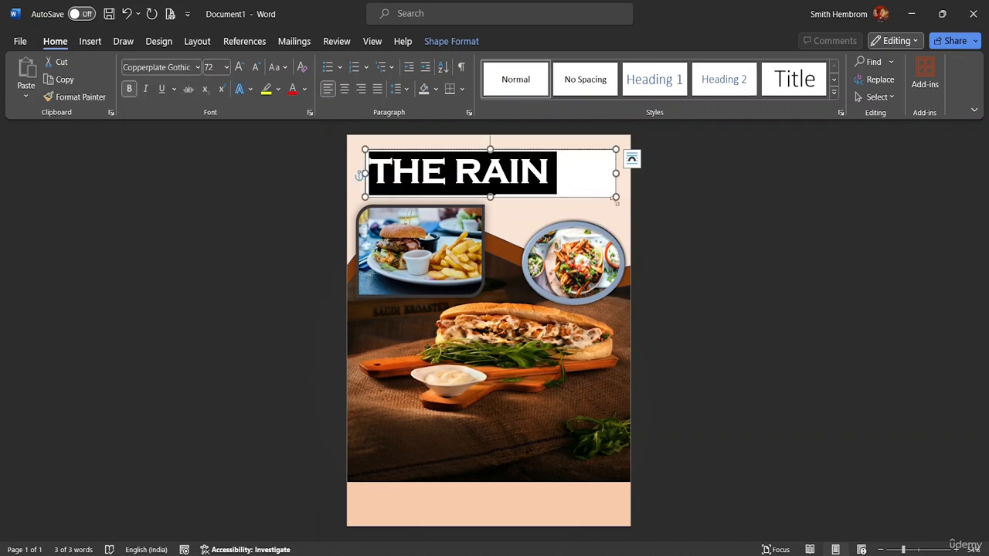
left_click(227, 70)
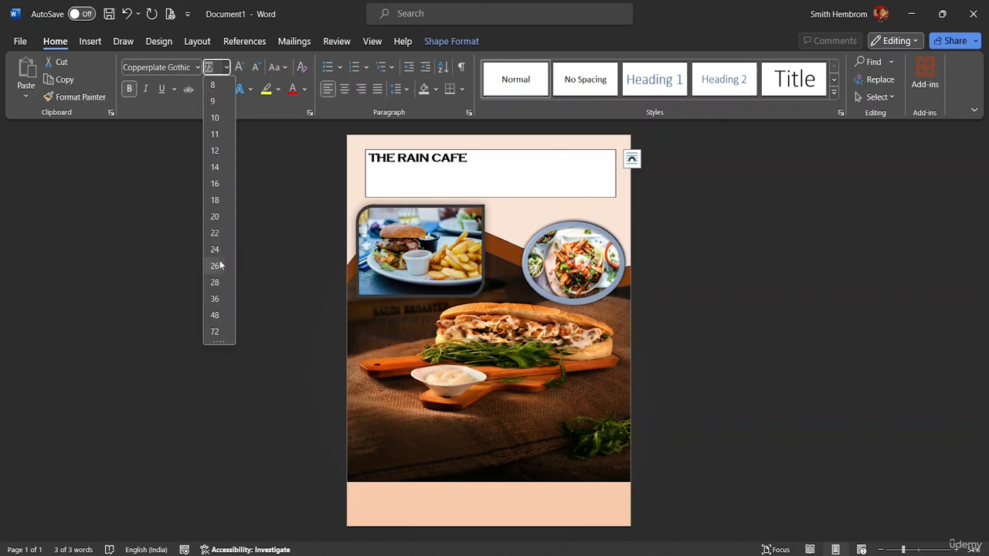
left_click(215, 315)
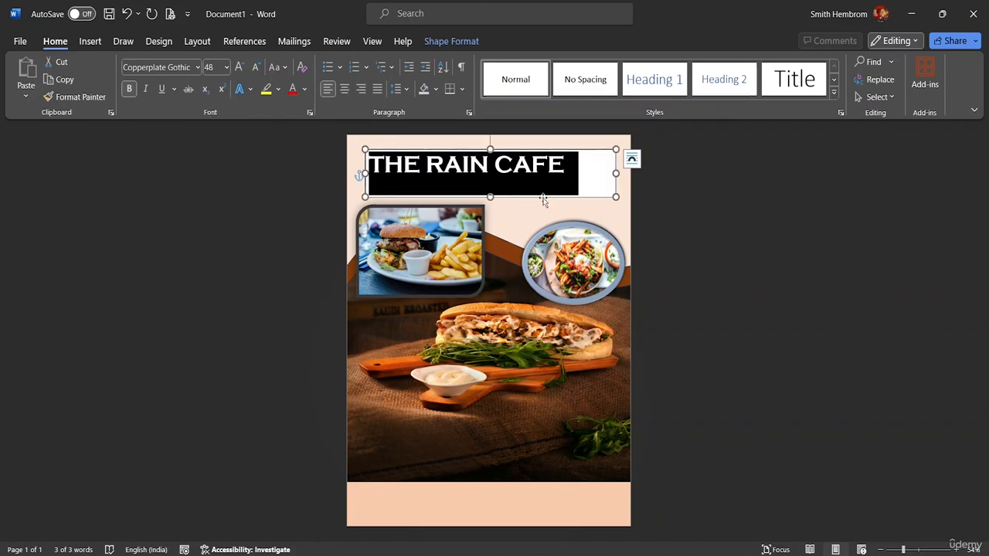
- Shrink the title text box to fit the text and nudge it slightly down
left_click(491, 197)
left_click_drag(490, 197, 490, 180)
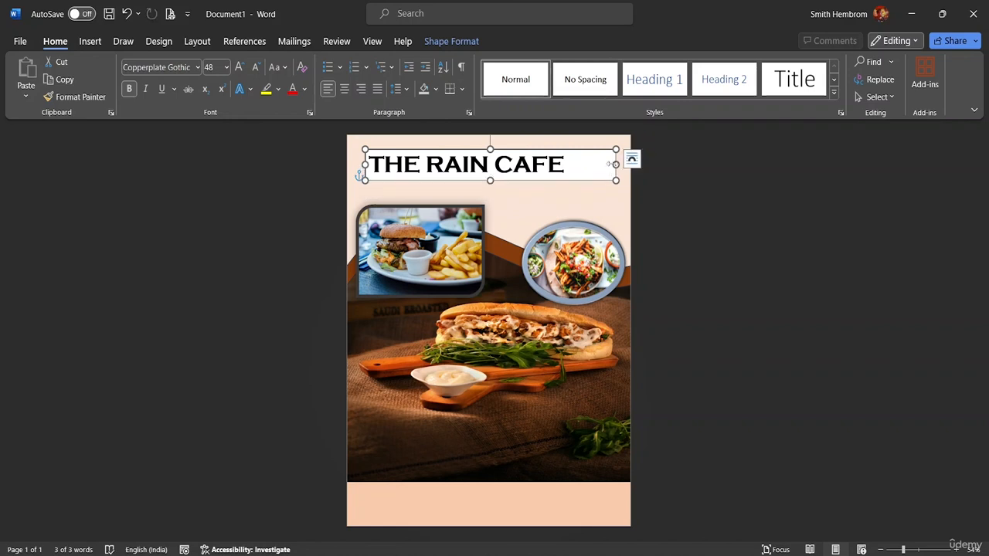
left_click_drag(616, 164, 568, 163)
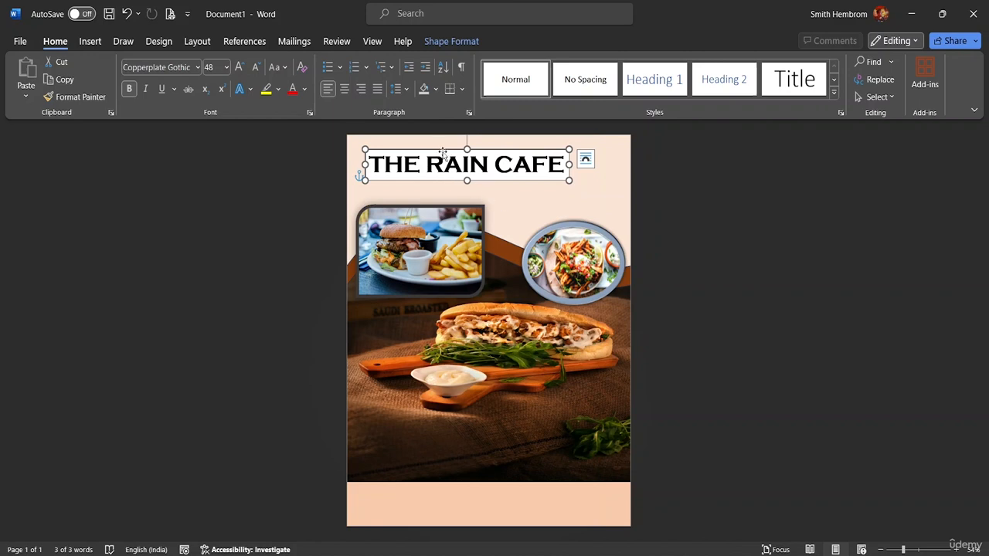
left_click_drag(443, 150, 442, 157)
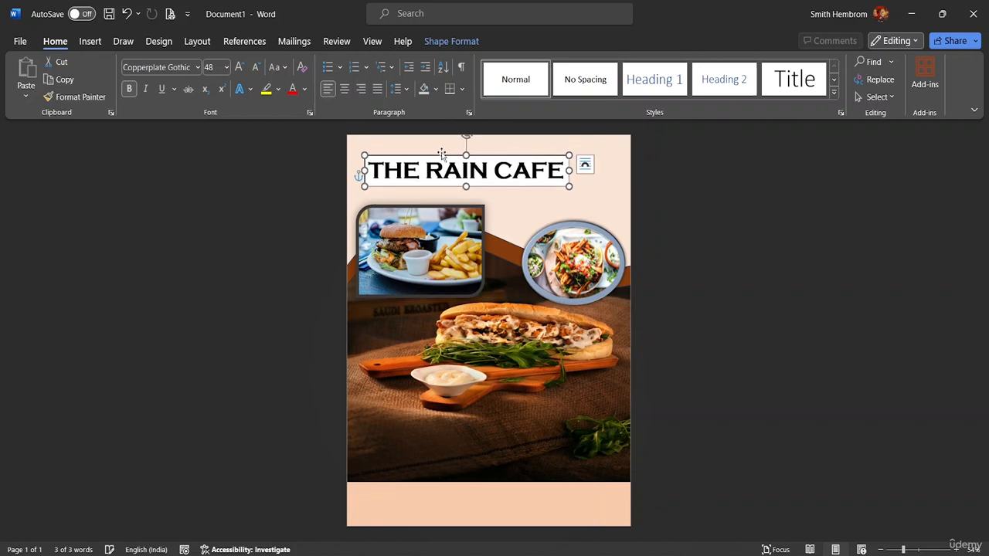
- Colour the title text dark red using a custom colour from the standard palette
left_click(305, 90)
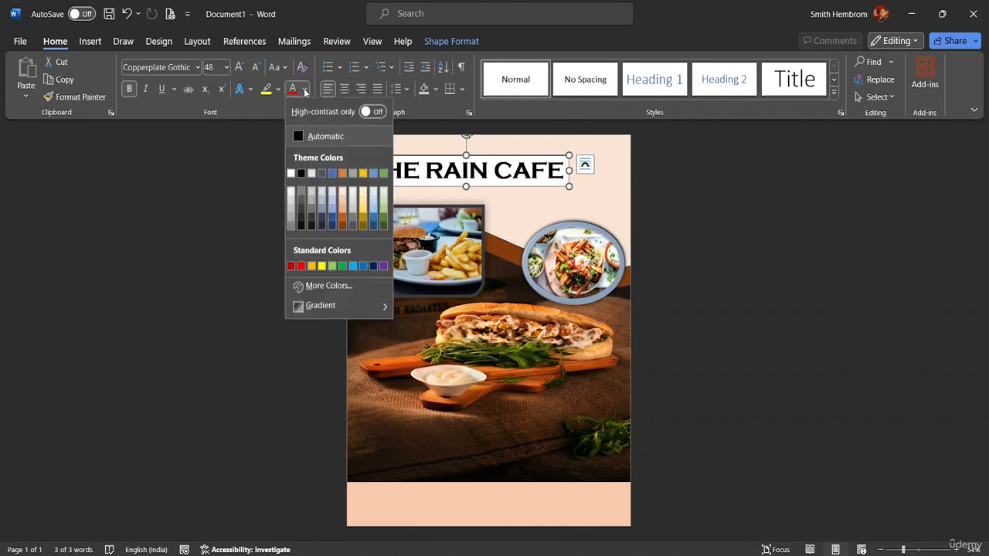
left_click(327, 286)
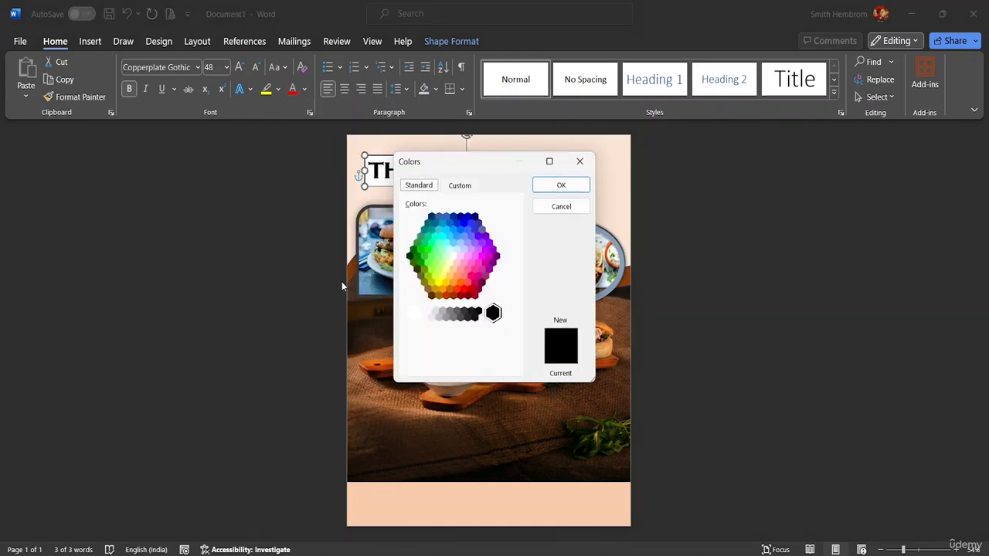
left_click(461, 296)
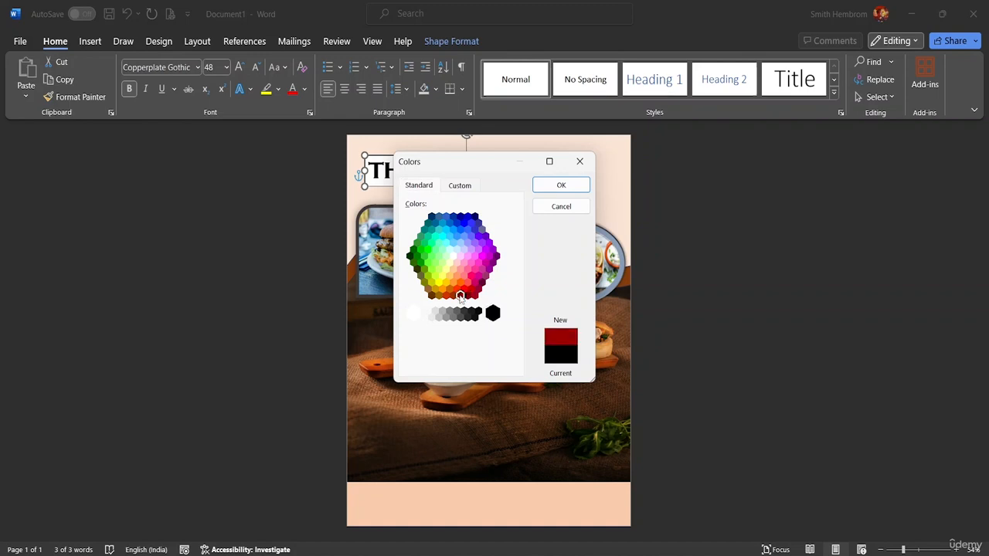
left_click(559, 187)
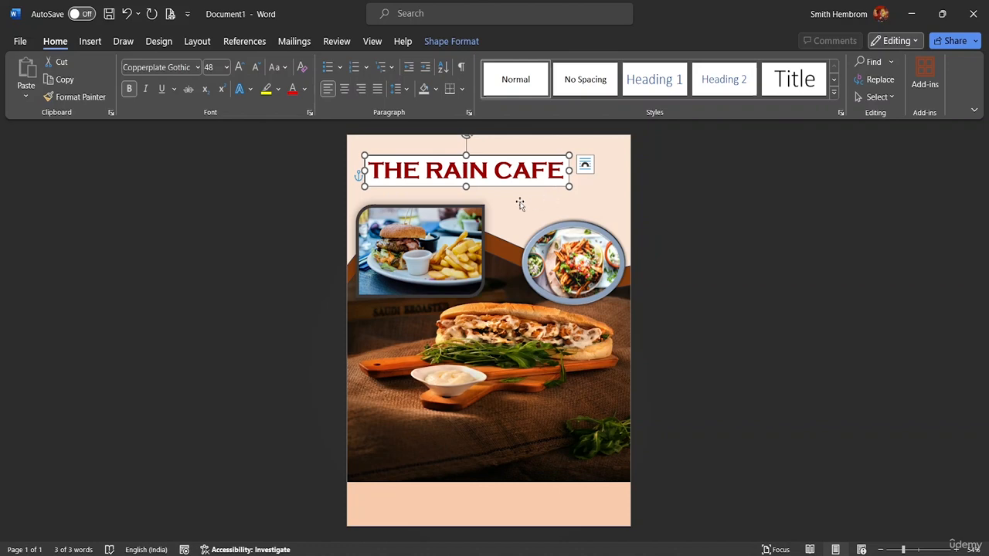
- Remove the fill and outline from the title text box
left_click(452, 41)
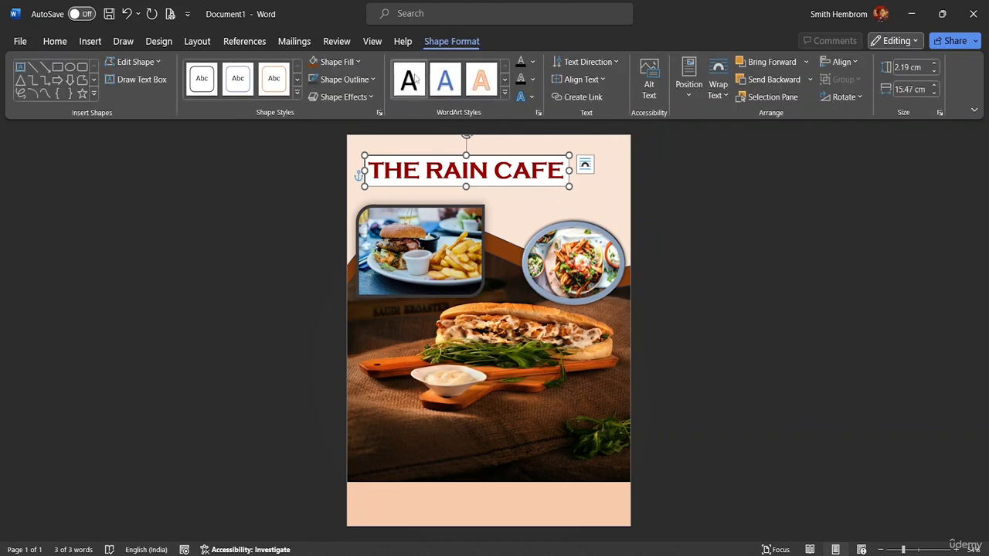
left_click(360, 64)
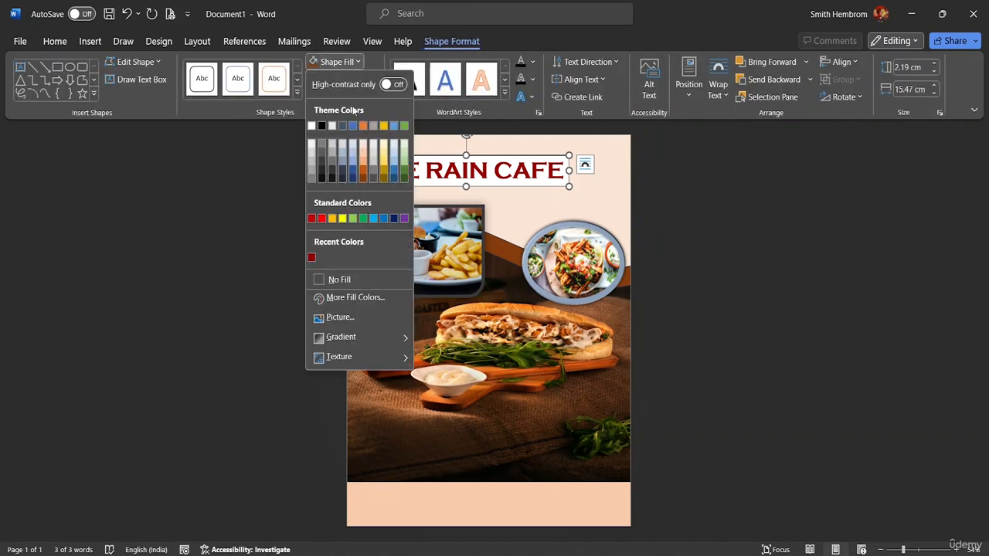
left_click(344, 280)
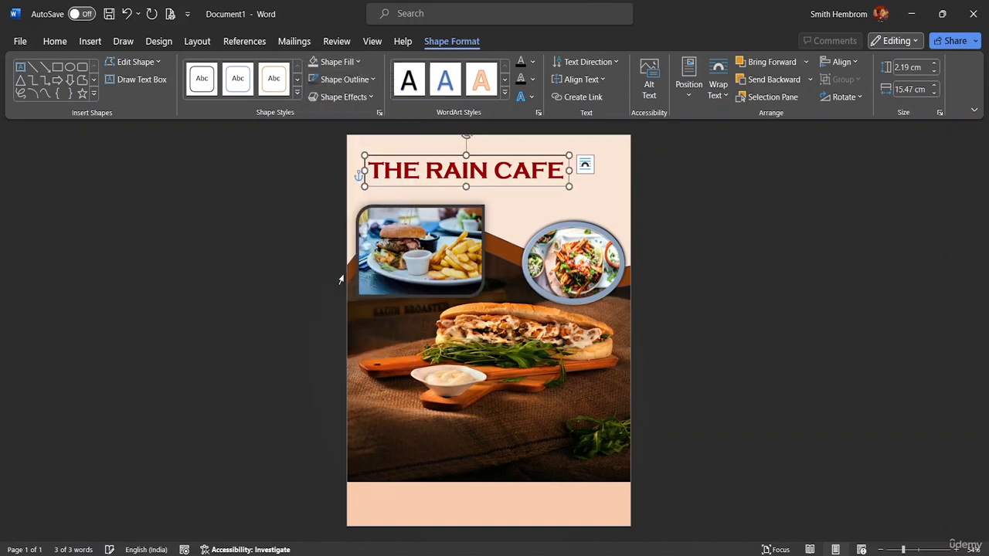
left_click(372, 80)
left_click(343, 298)
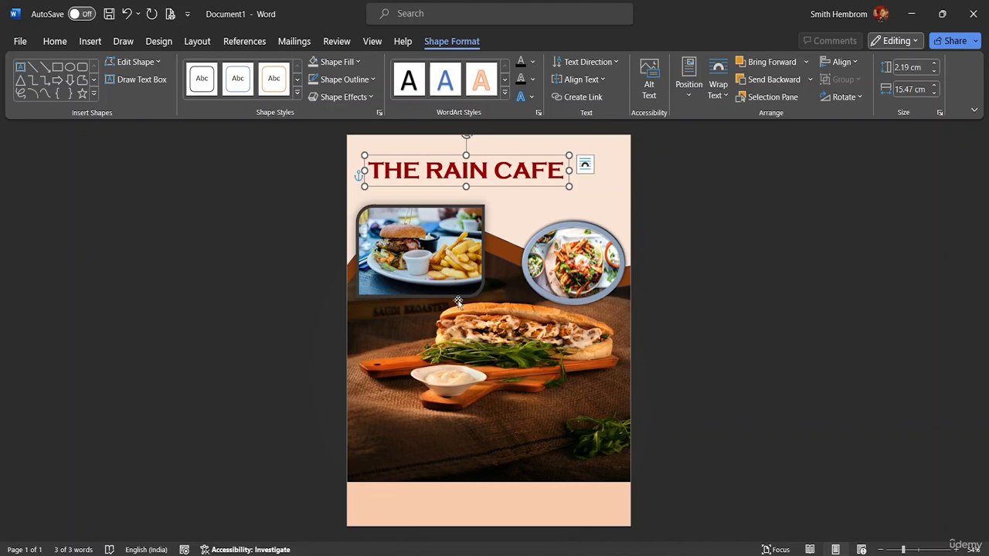
left_click(504, 224)
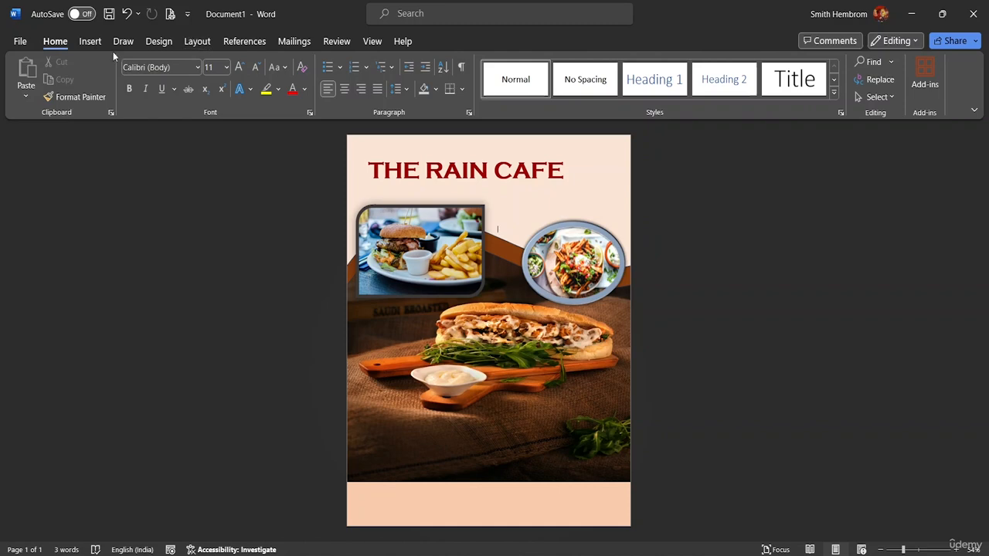
- Draw a text box across the lower part of the sandwich photo and enter "25% OFF ON THE WHOLE MENU"
left_click(87, 43)
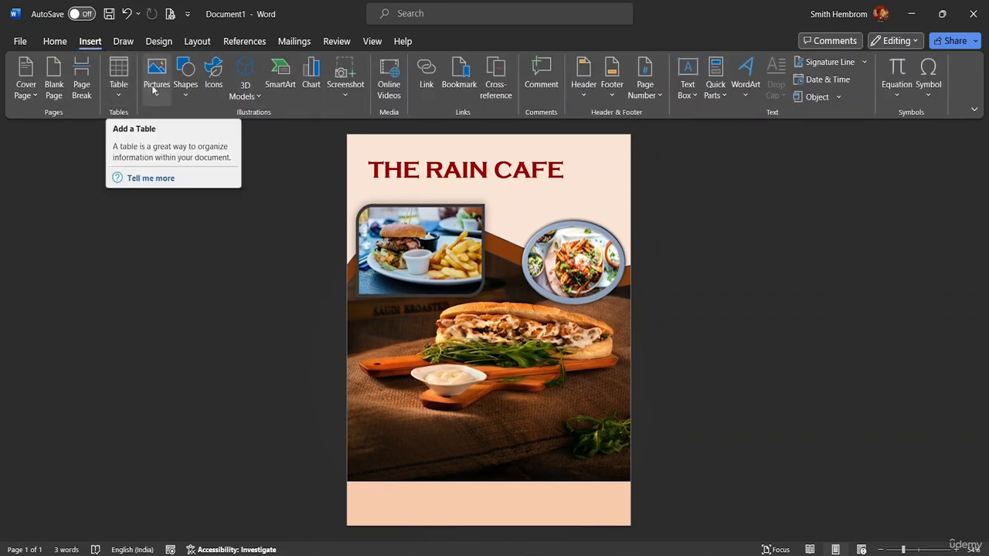
left_click(179, 97)
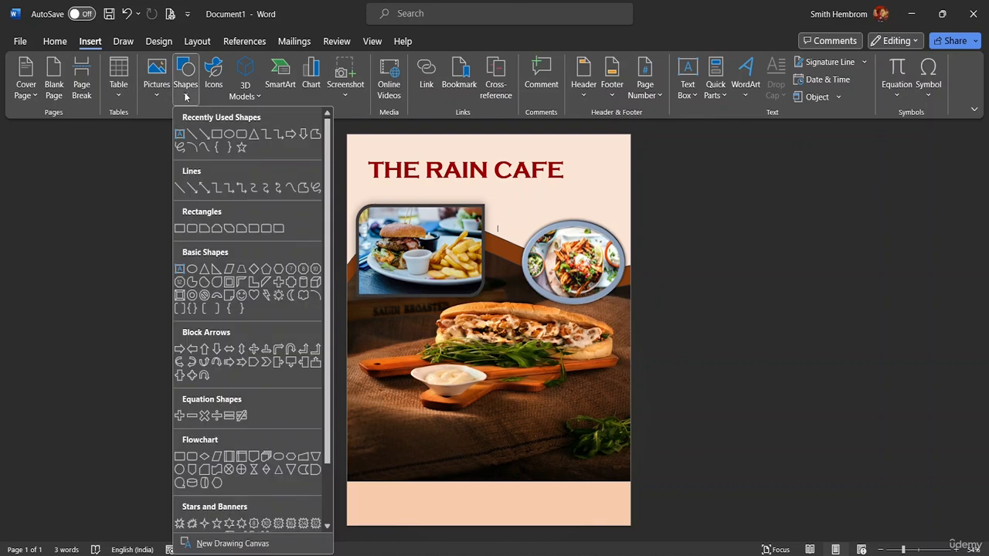
left_click(181, 133)
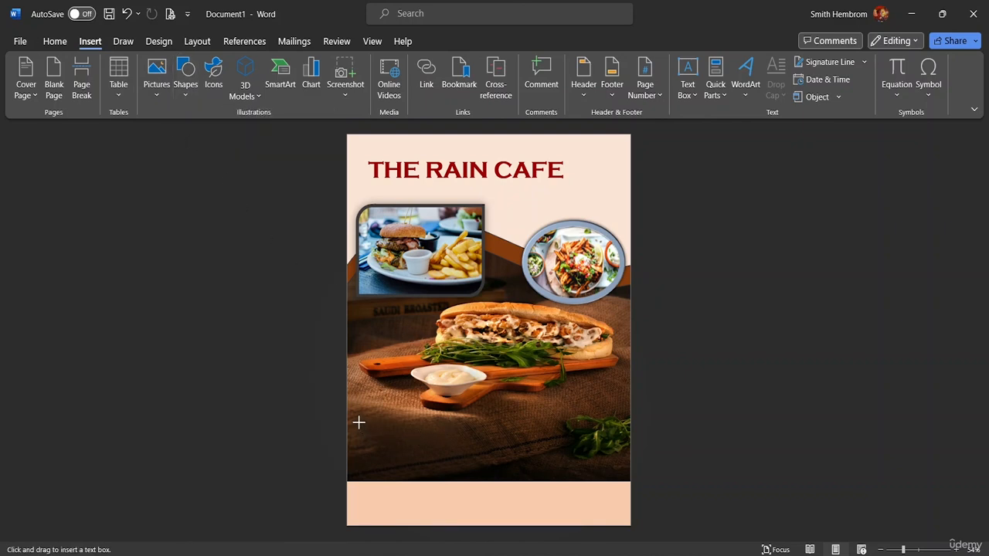
left_click_drag(358, 422, 623, 468)
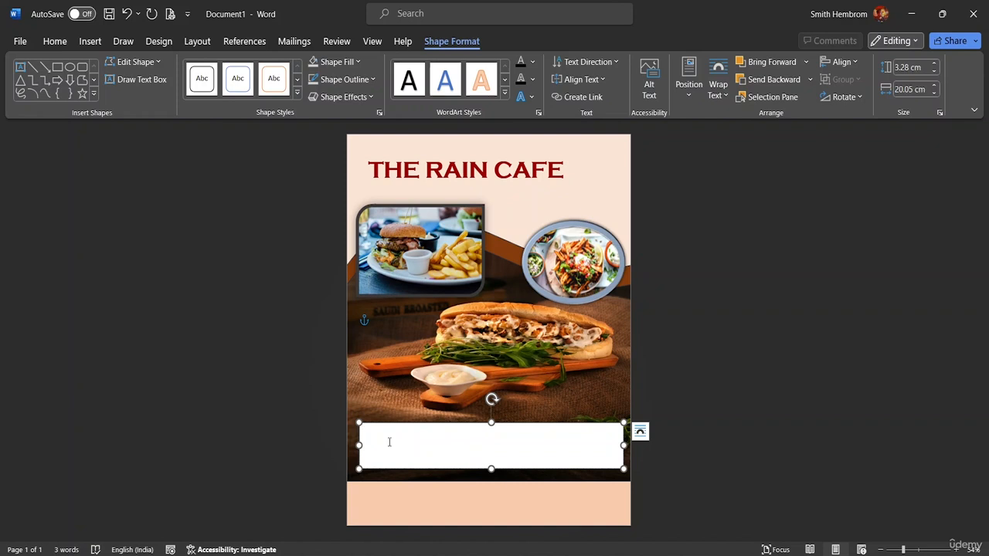
type("25")
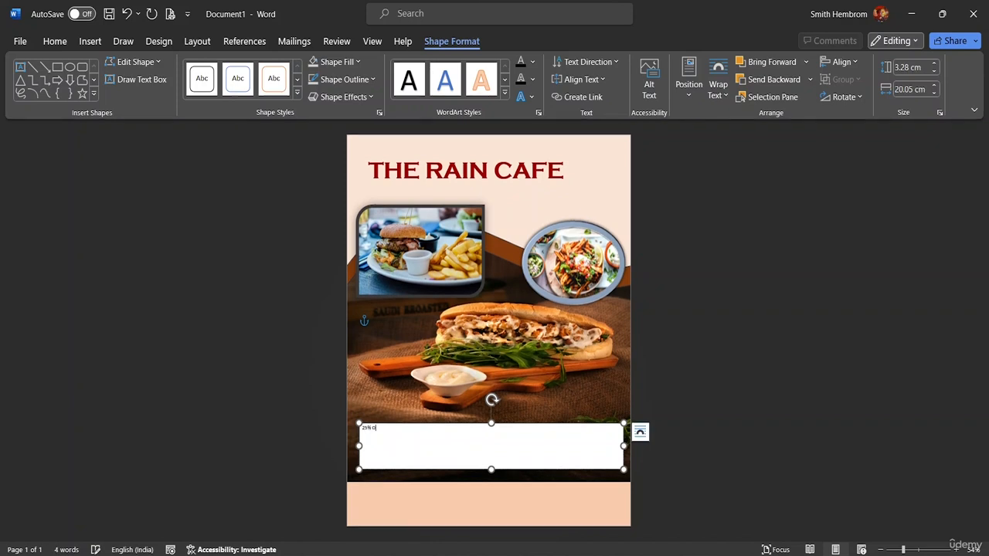
type("% OFF ON THE WHOLE MENU")
- Format the offer text as 36 pt, bold, in the A Abstract Groovy font
left_click_drag(434, 430, 362, 429)
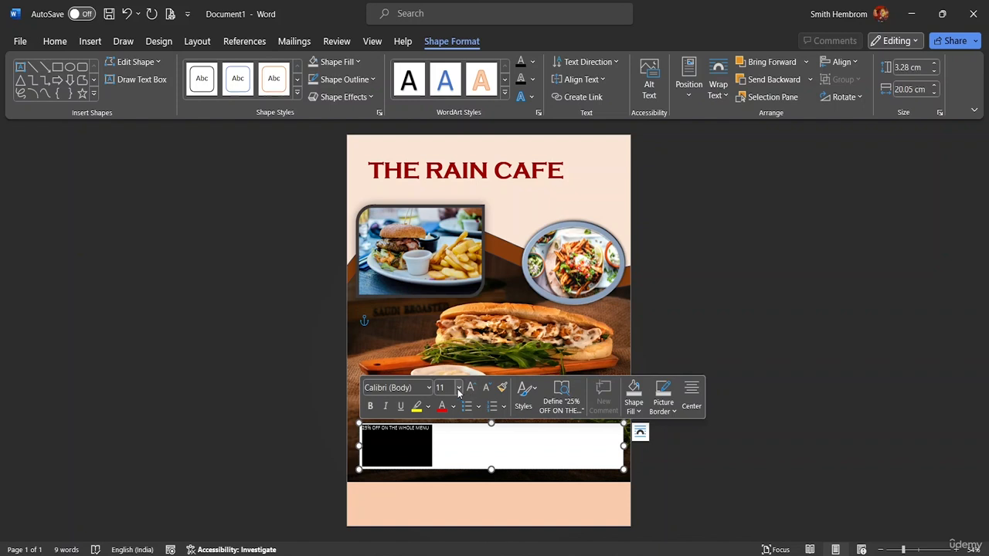
left_click(458, 390)
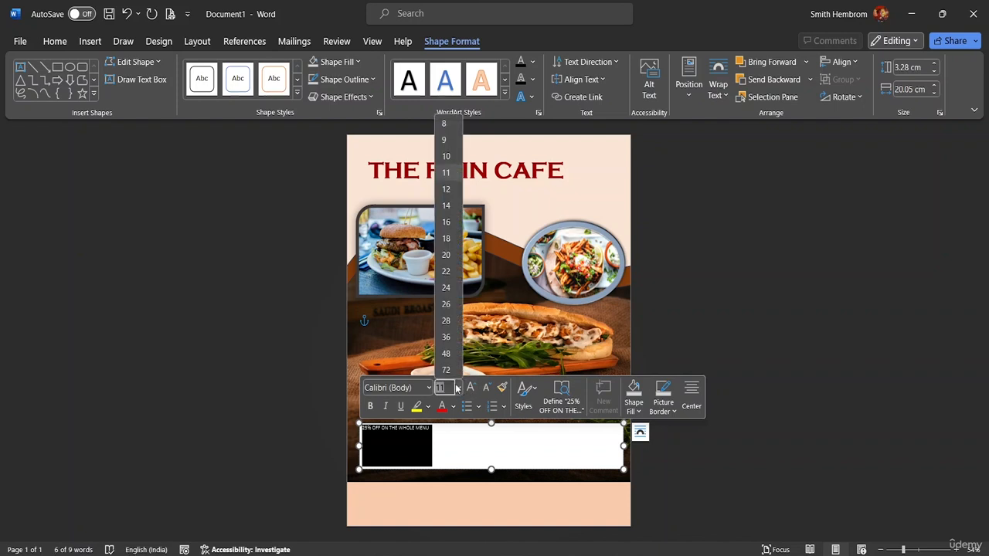
left_click(446, 337)
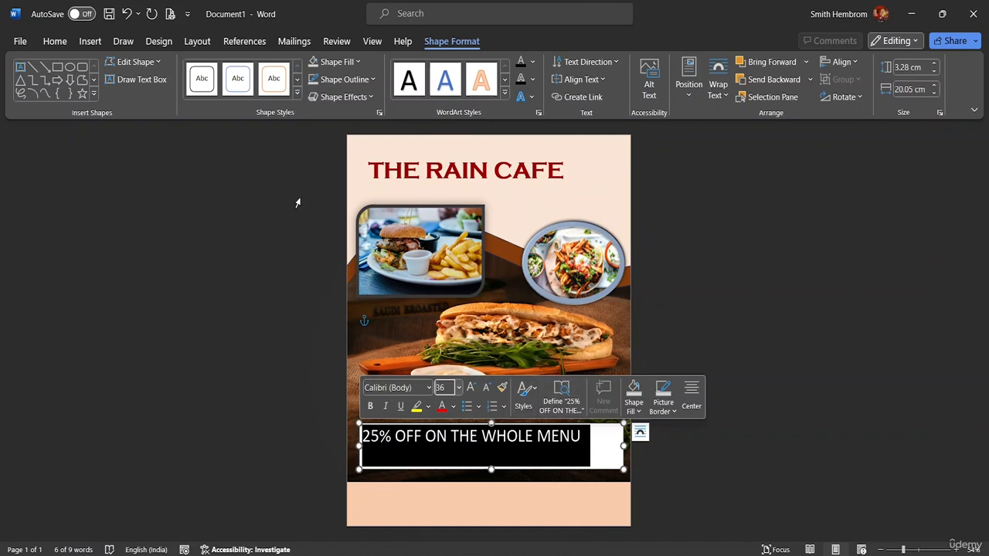
left_click(371, 407)
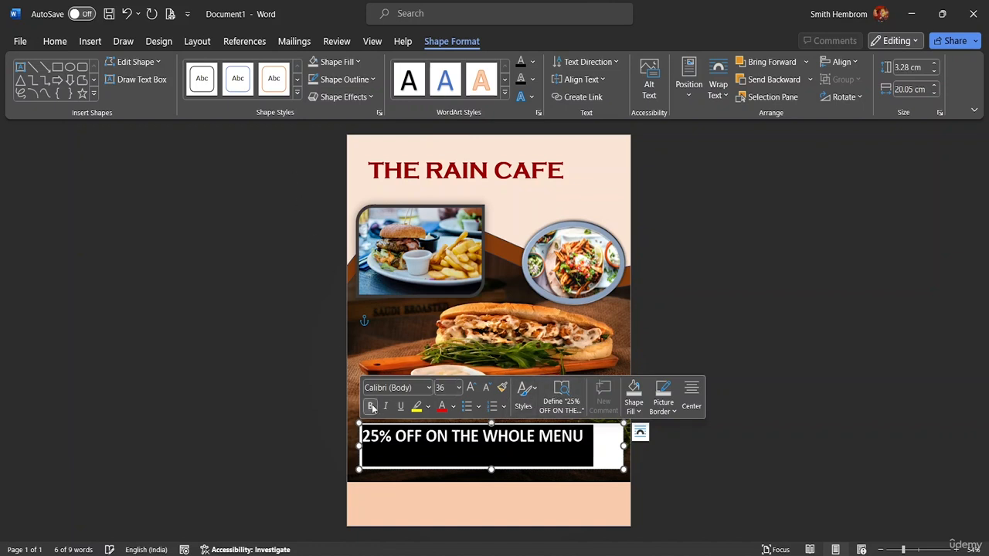
left_click(429, 387)
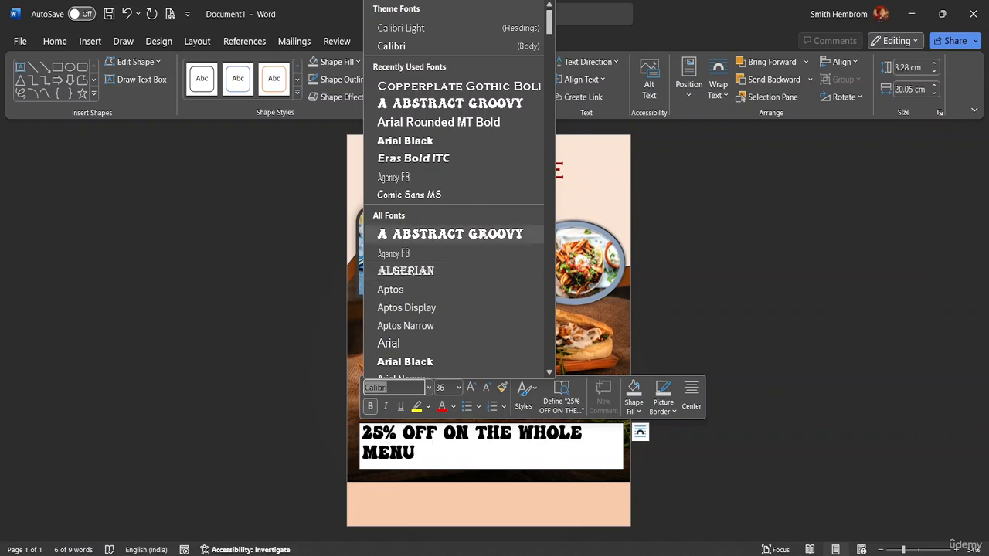
left_click(450, 234)
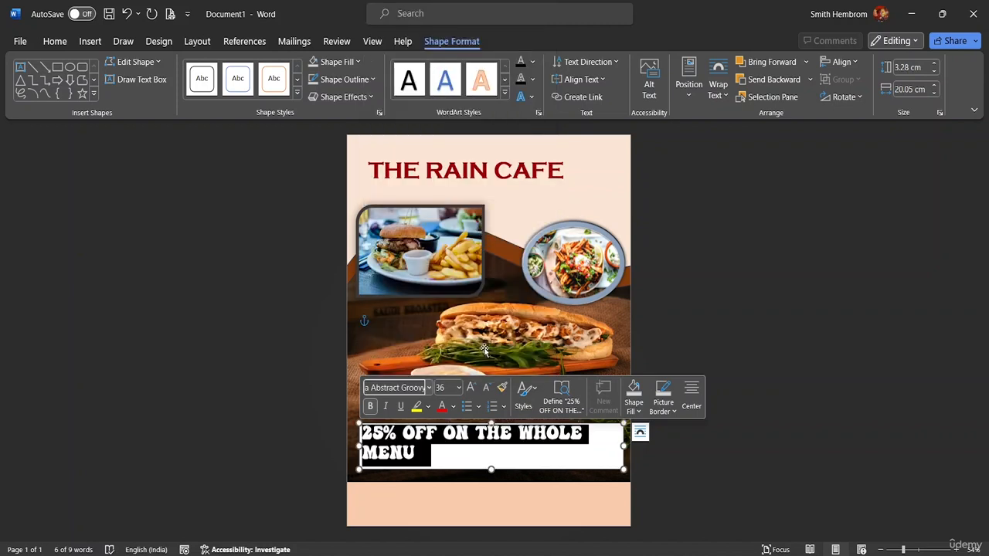
- Colour the offer text white using the theme colours
left_click(408, 80)
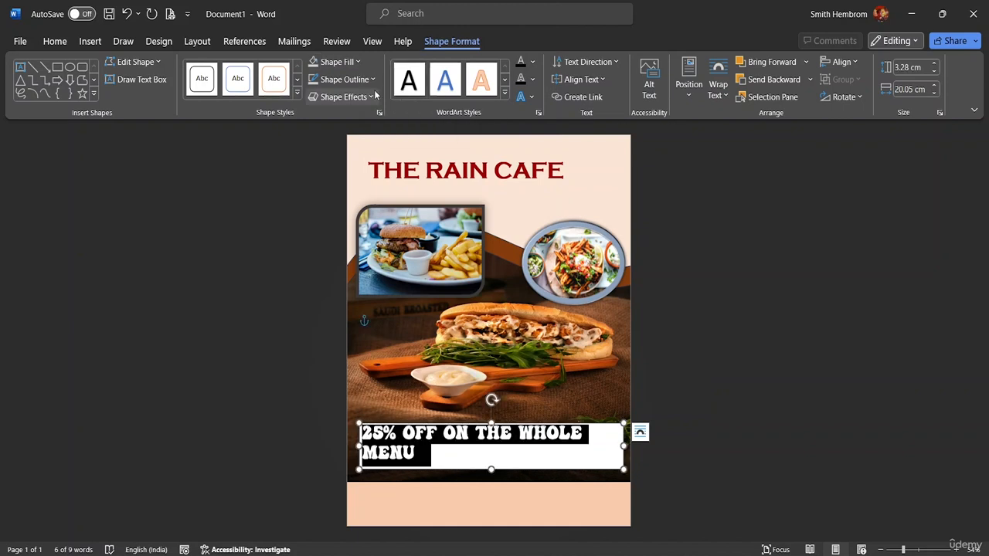
left_click(55, 41)
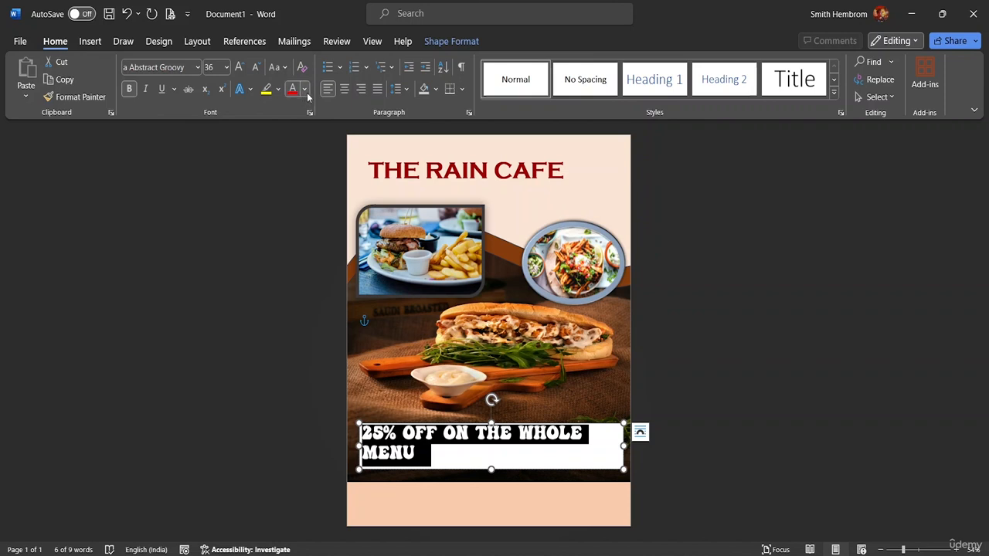
left_click(306, 90)
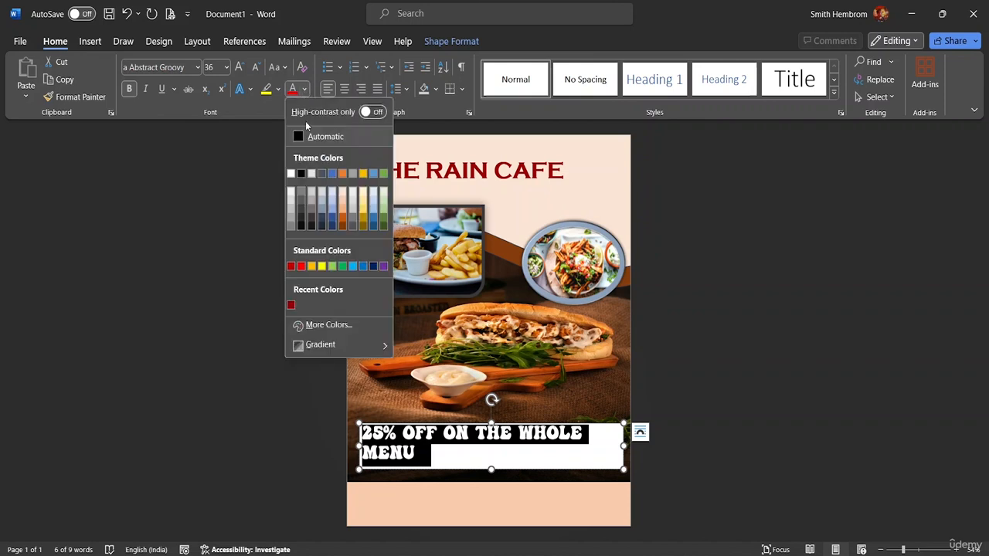
left_click(289, 177)
left_click(600, 467)
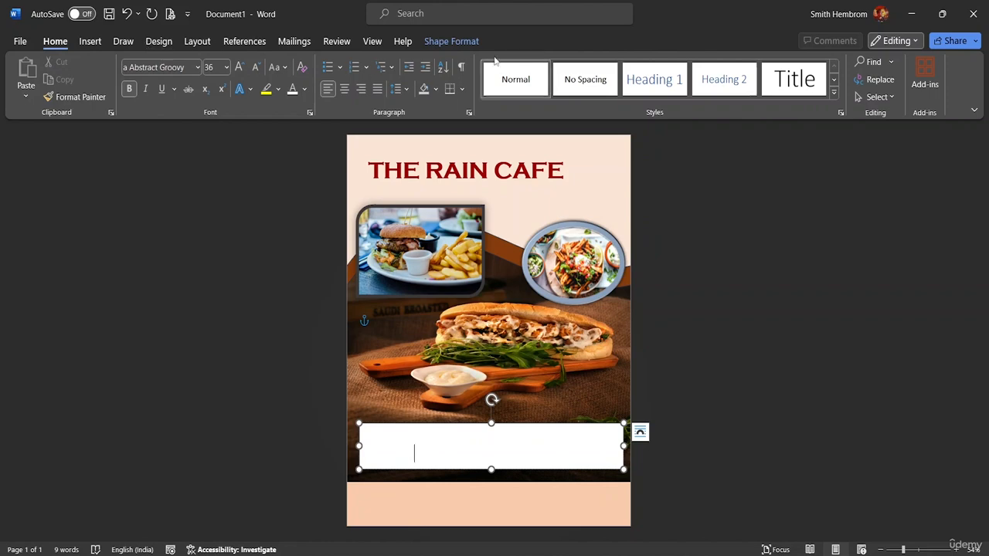
- Remove the fill and the outline from the offer text box
left_click(435, 42)
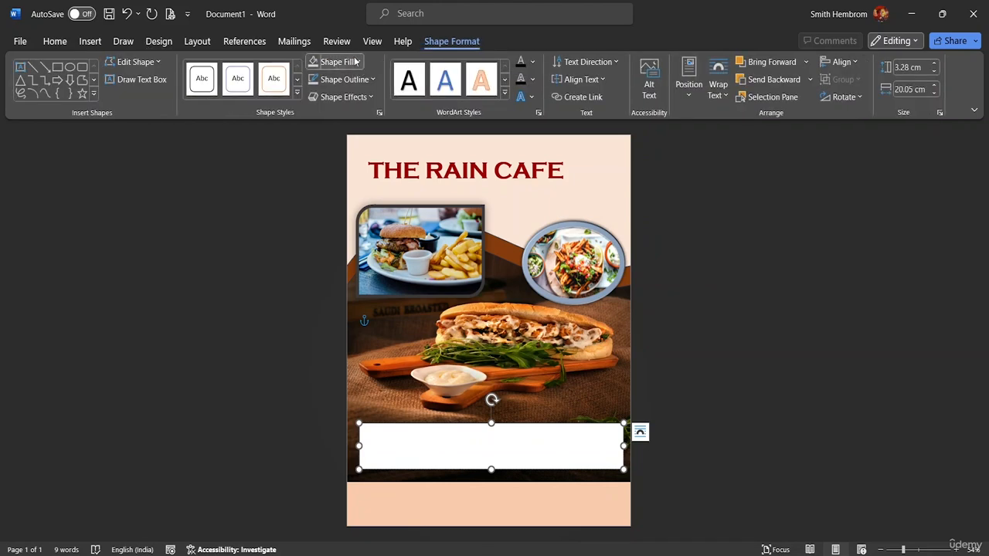
left_click(357, 62)
left_click(332, 279)
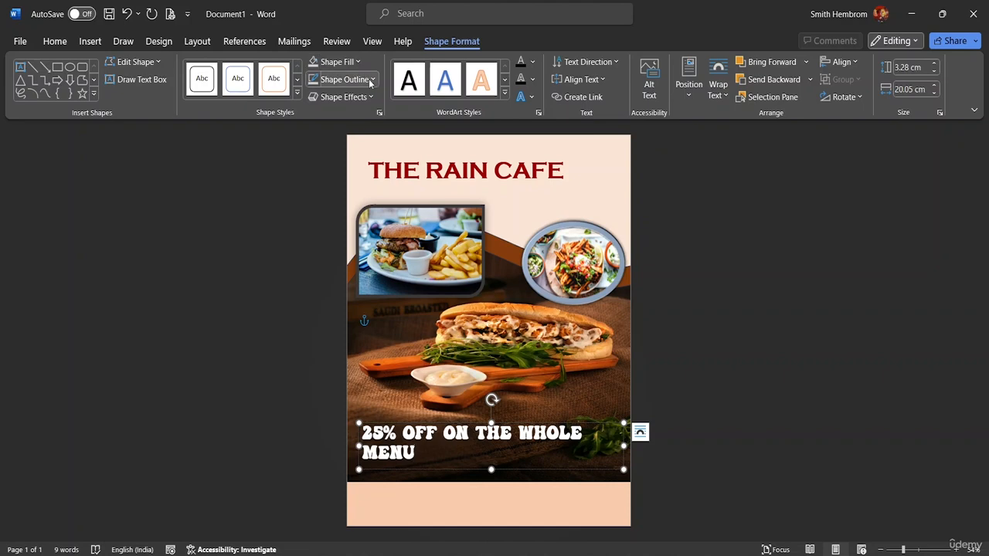
left_click(357, 79)
left_click(351, 298)
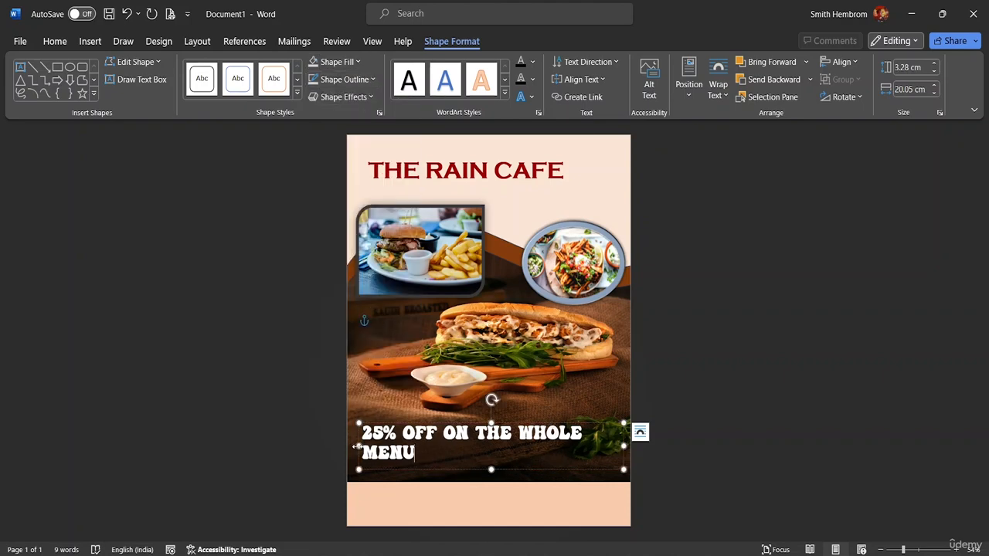
- Widen the offer text box so it stretches to both page edges
left_click_drag(357, 446, 346, 446)
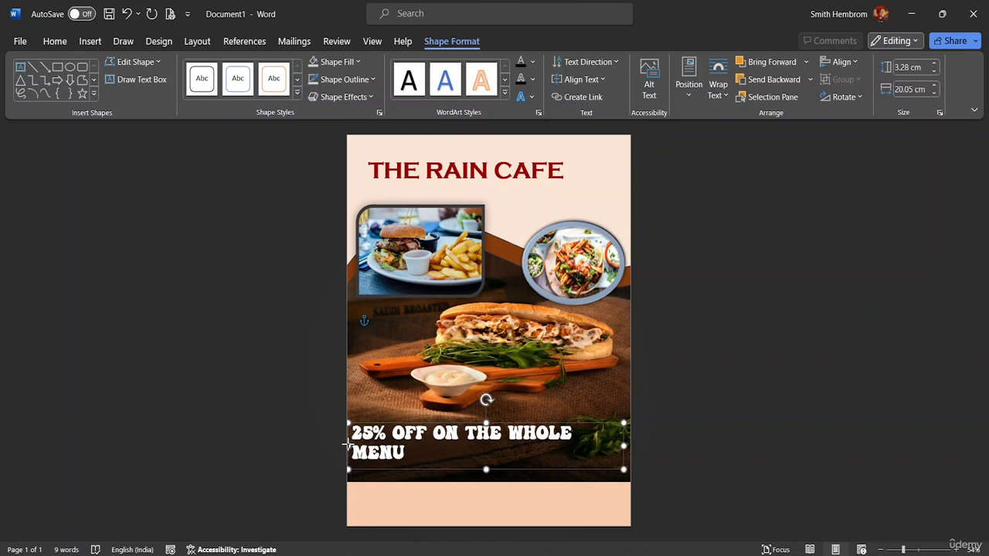
left_click_drag(623, 446, 643, 447)
left_click(441, 473)
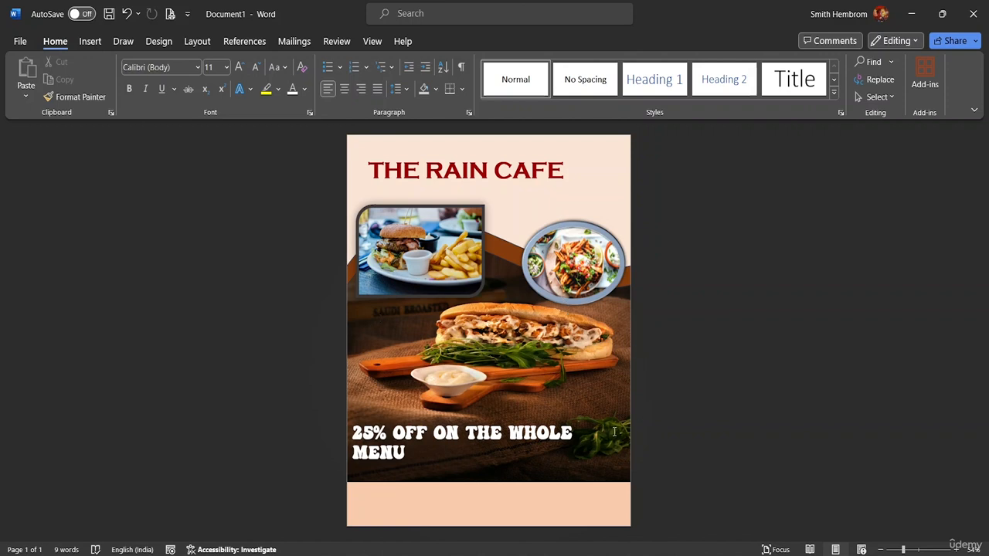
- Move the offer text box slightly upward on the photo
left_click(454, 467)
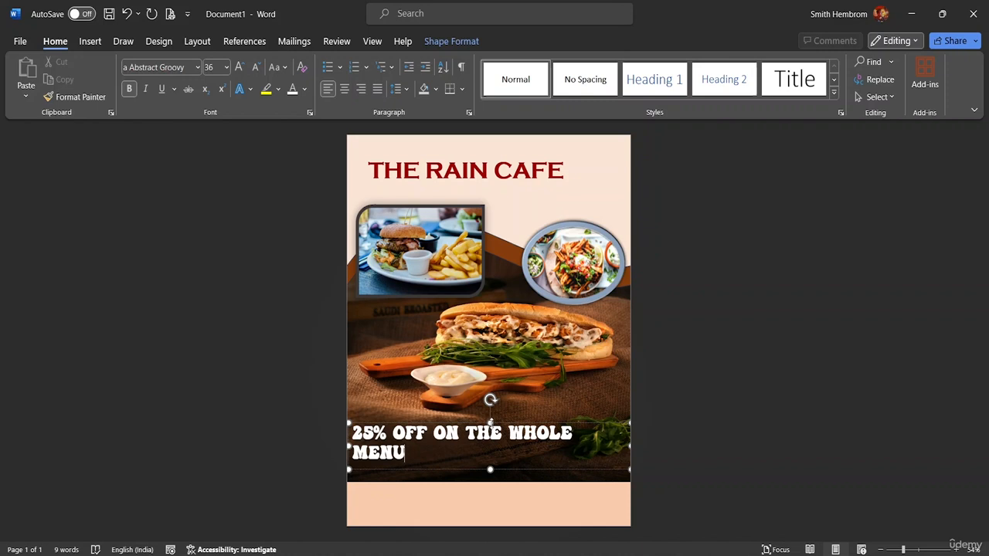
mouse_move(493, 417)
left_mouse_down()
mouse_move(492, 409)
mouse_move(493, 421)
left_mouse_up()
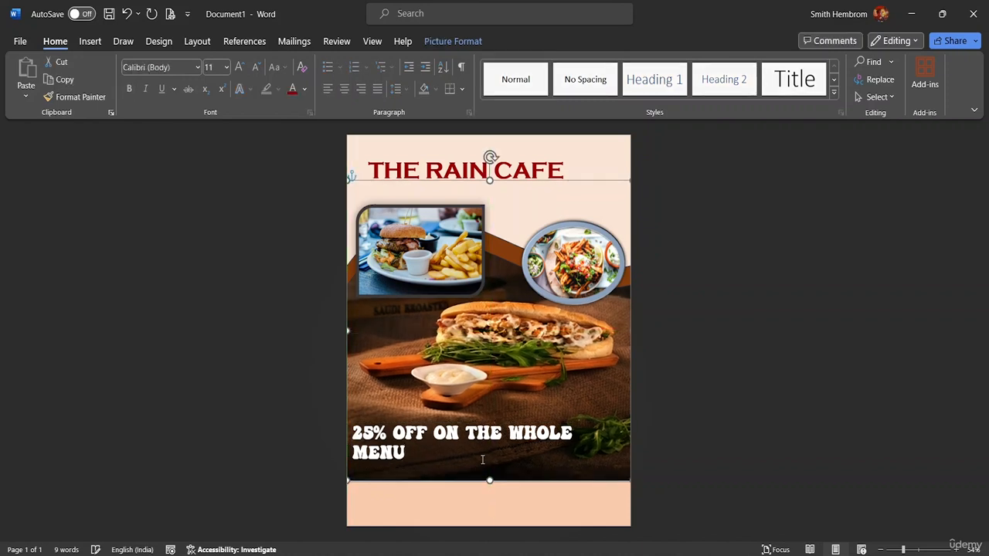
left_click(469, 444)
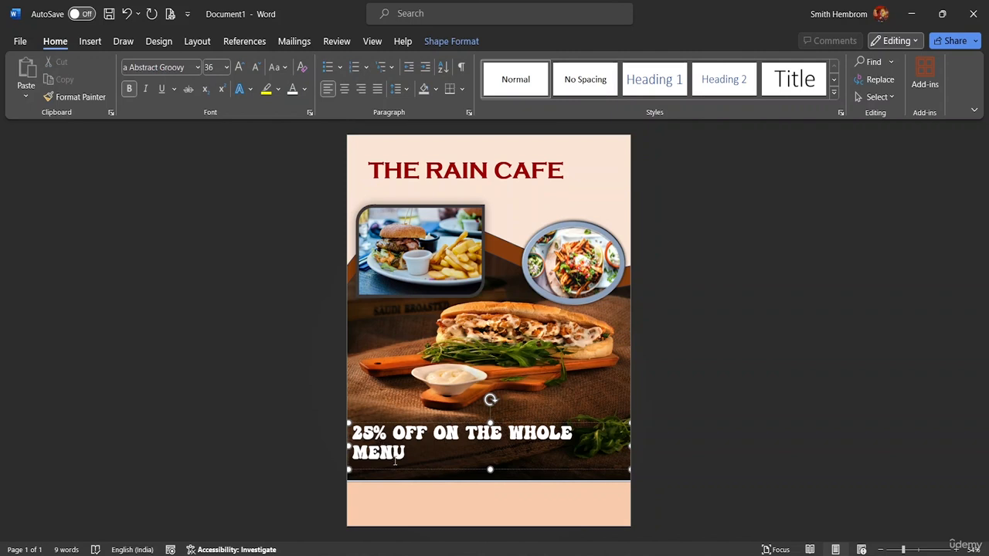
left_click_drag(401, 469, 405, 449)
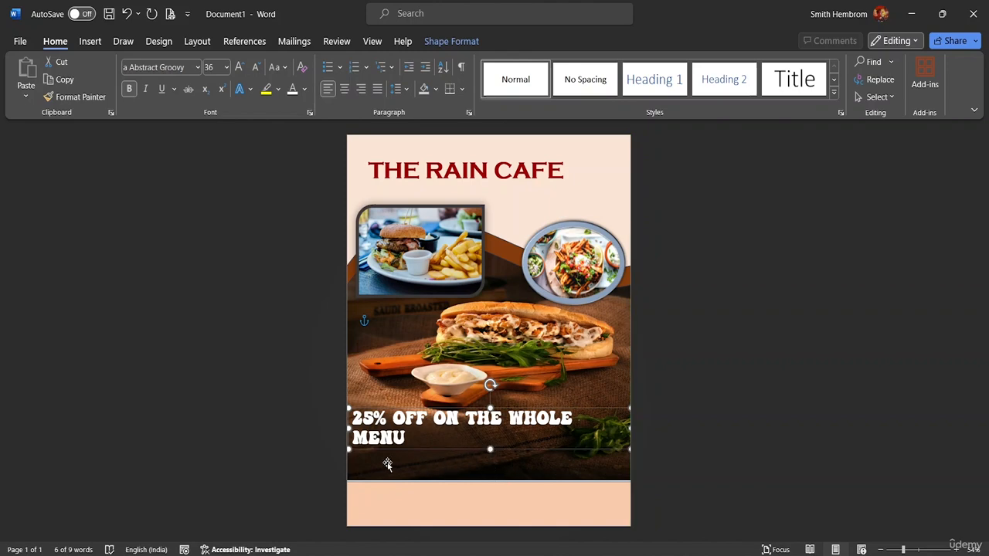
left_click(92, 42)
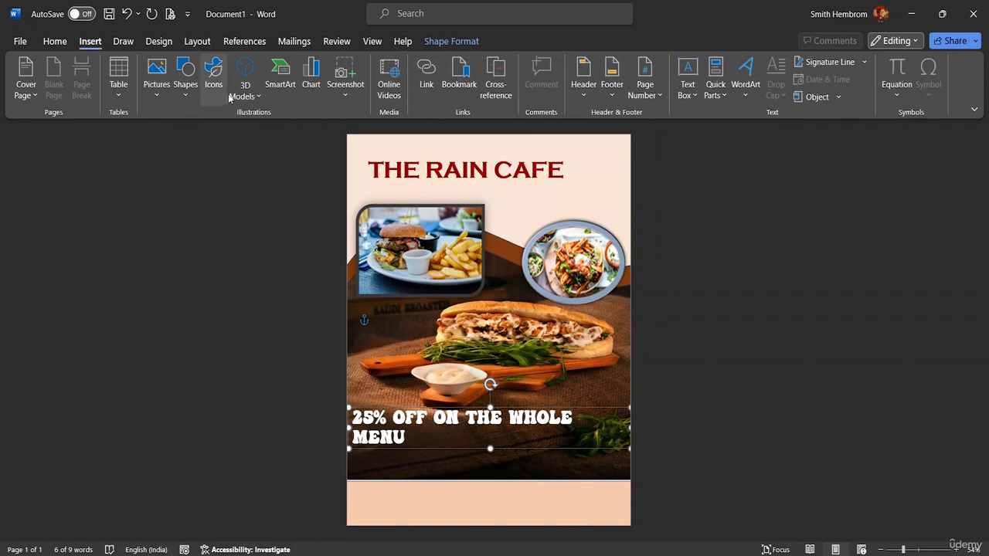
left_click(677, 99)
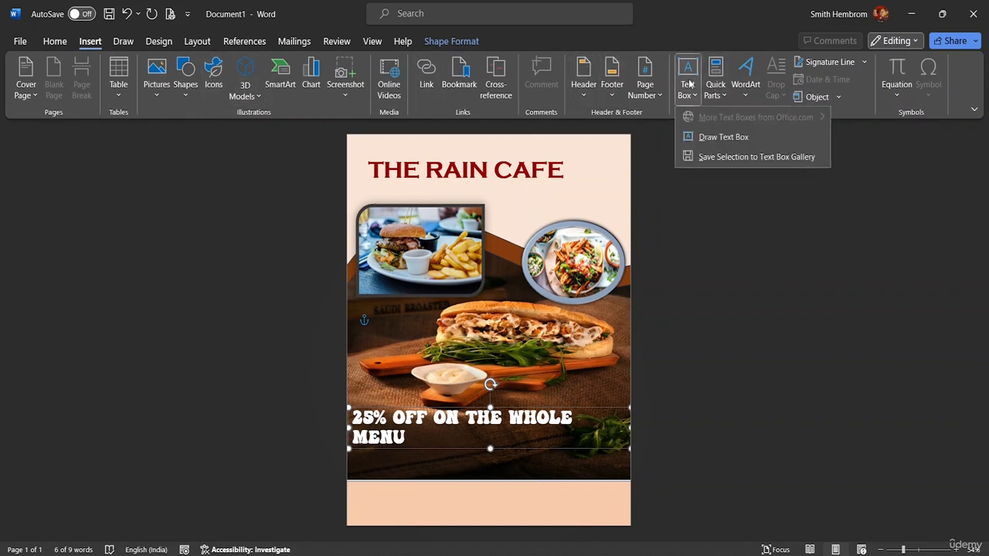
left_click(711, 141)
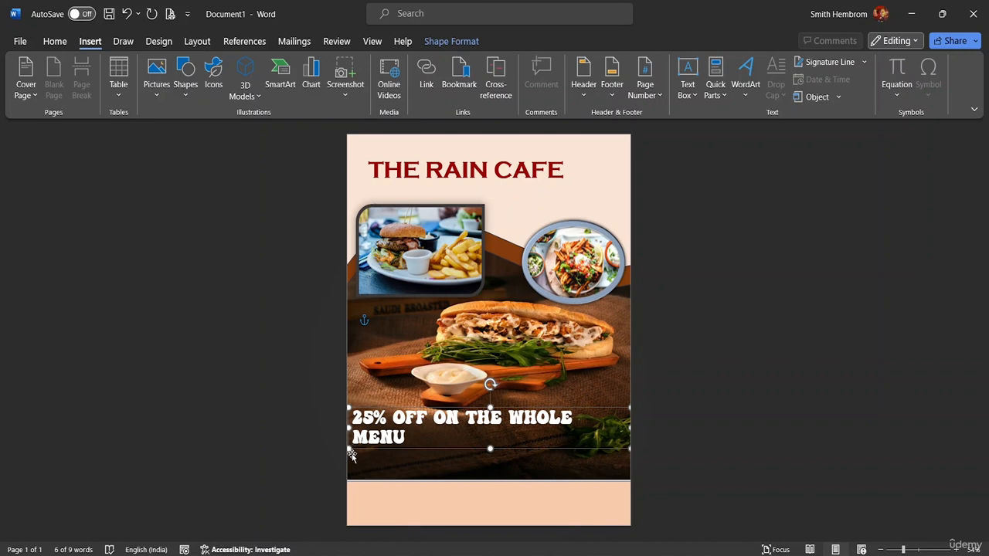
mouse_move(349, 456)
left_mouse_down()
mouse_move(356, 470)
mouse_move(342, 435)
mouse_move(347, 447)
left_mouse_up()
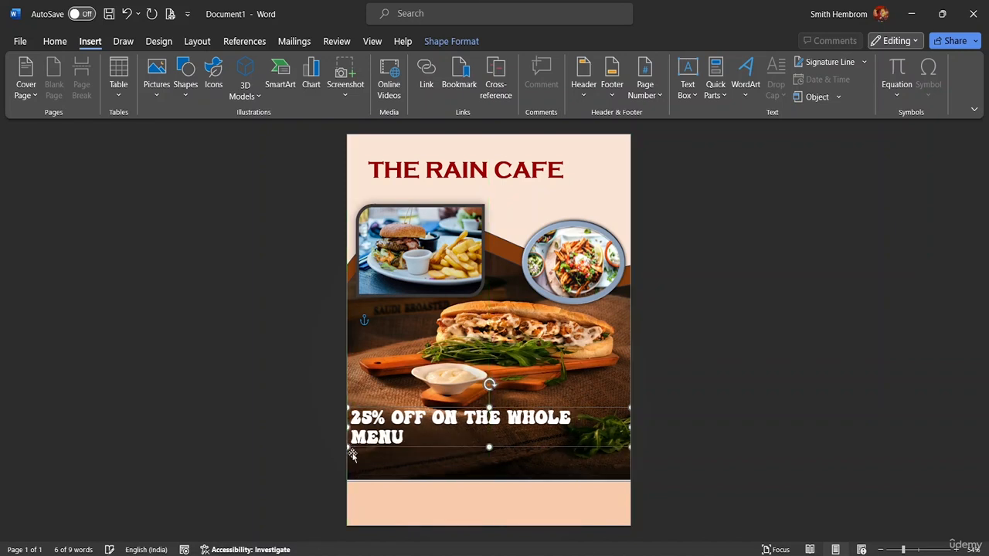
- Draw a full-width text box beneath the offer line and begin typing a note starting with an asterisk
left_click(692, 87)
left_click(702, 138)
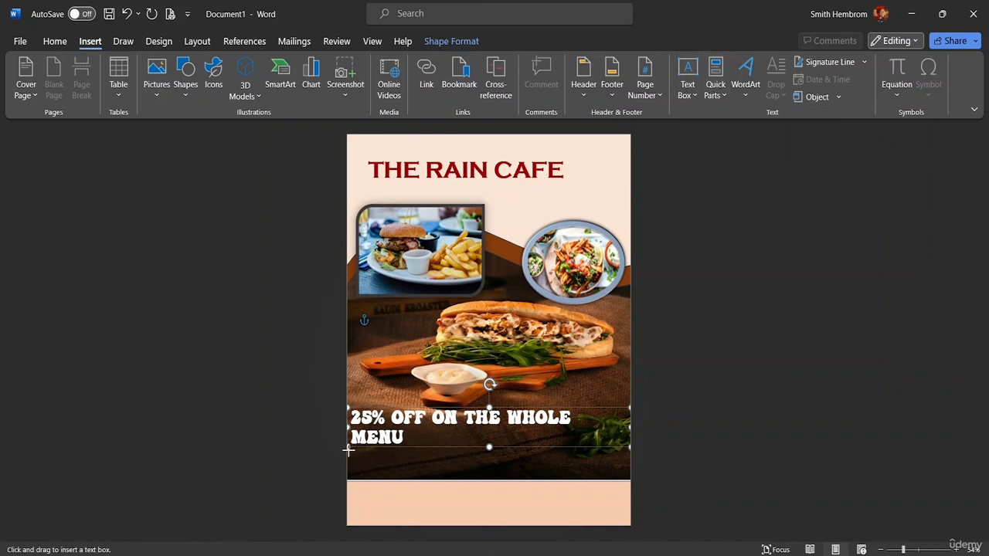
left_click_drag(348, 452, 630, 481)
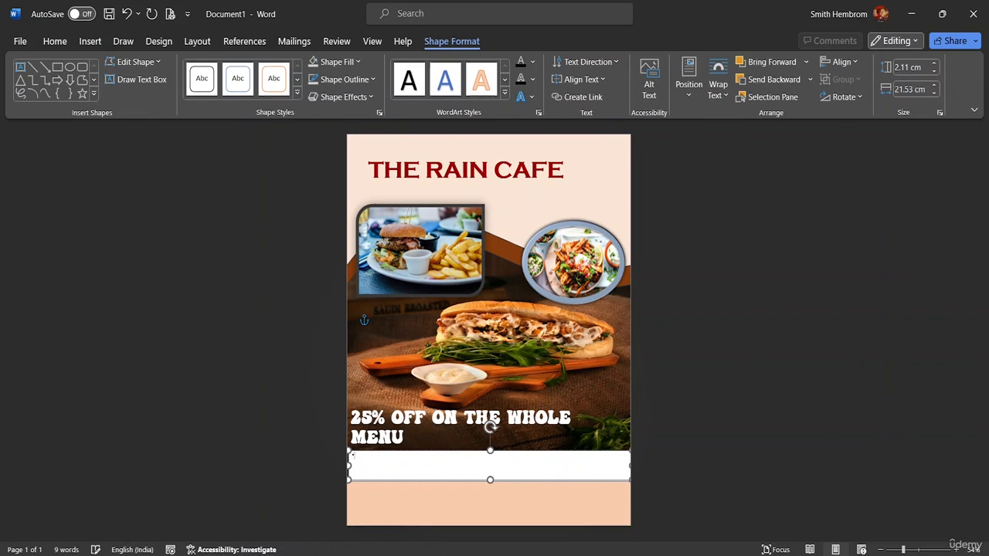
type("*")
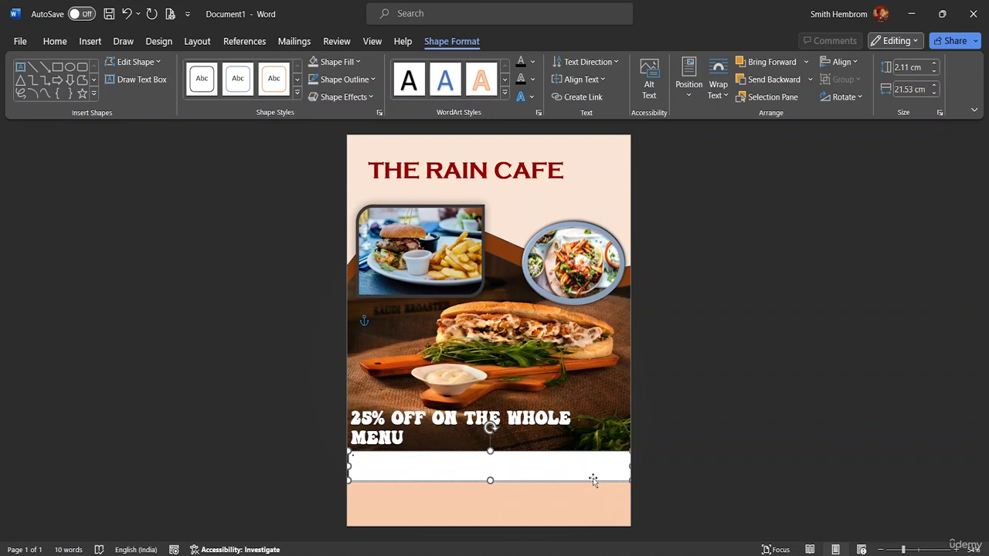
type("o")
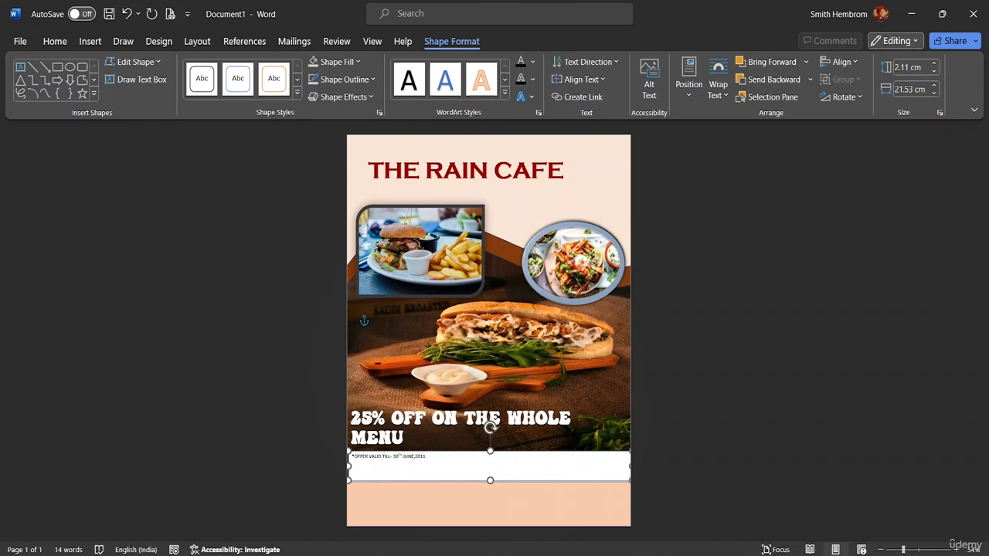
- Set the footnote text to 18 pt and highlight it in yellow
left_click_drag(432, 457, 350, 456)
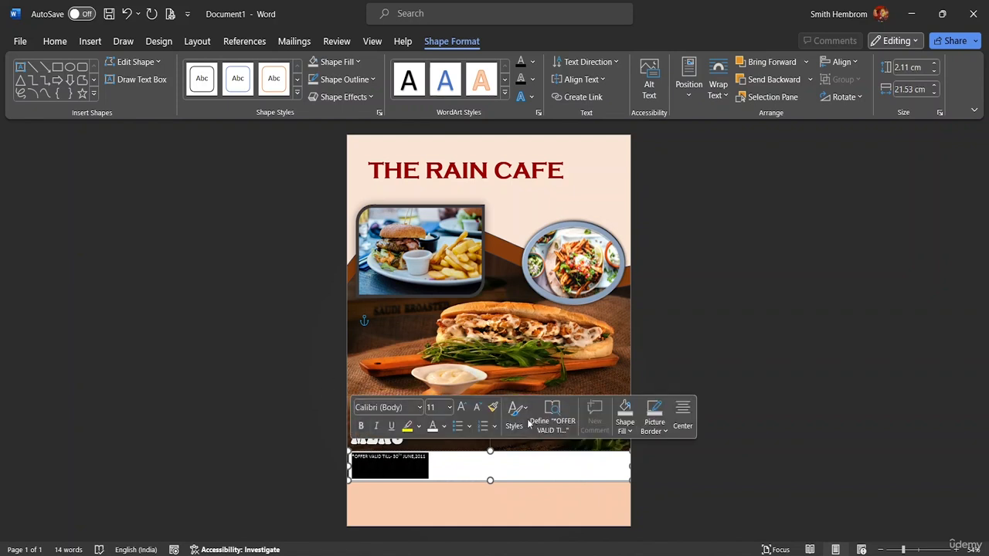
left_click(447, 408)
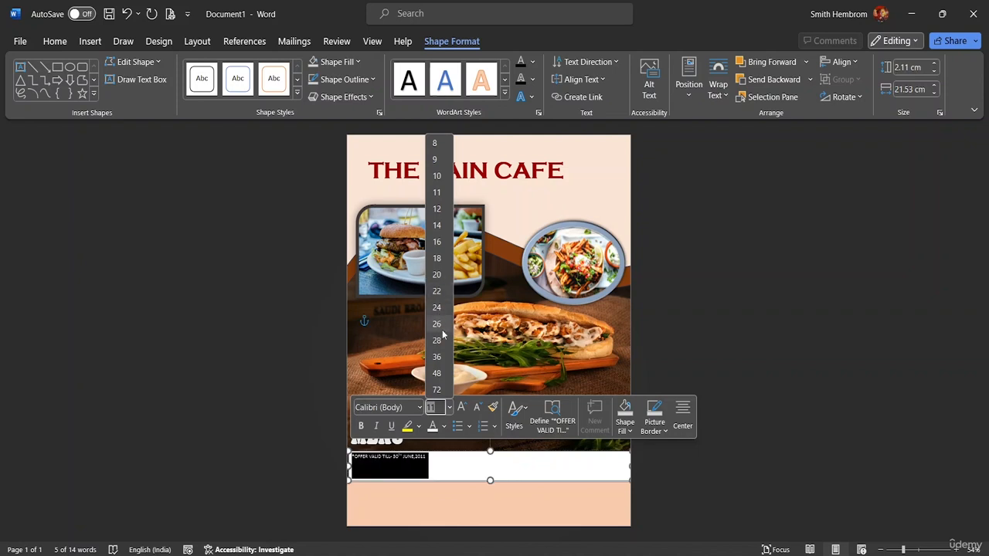
left_click(435, 260)
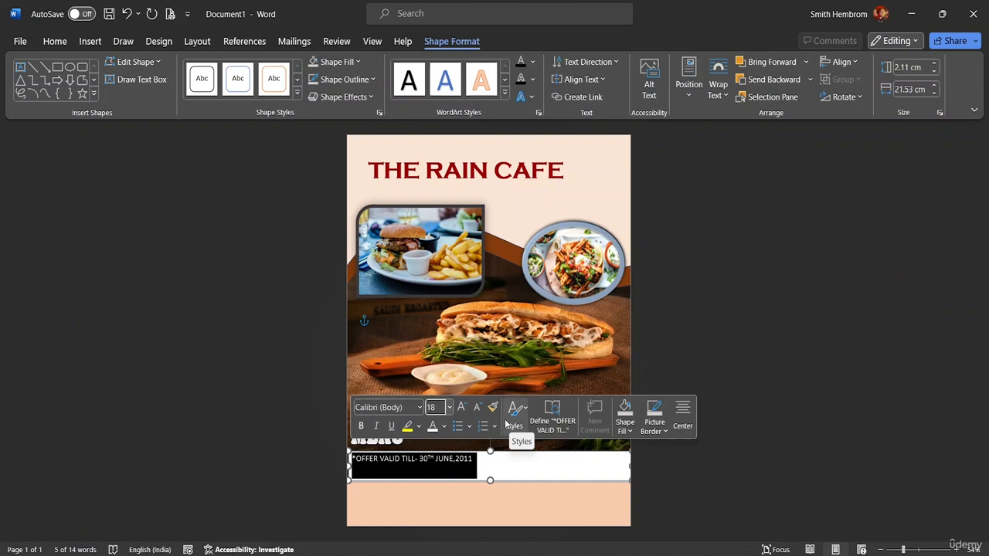
left_click(419, 428)
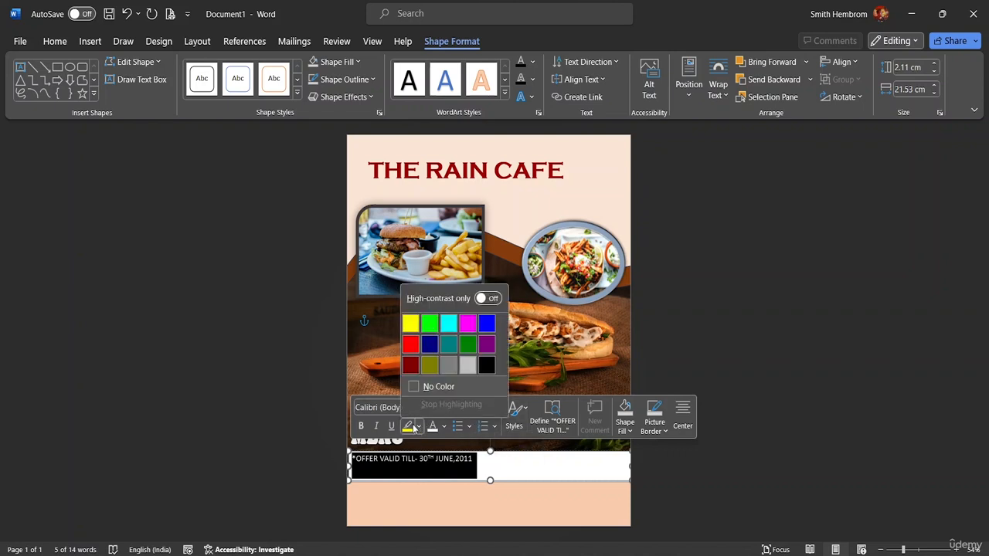
left_click(411, 325)
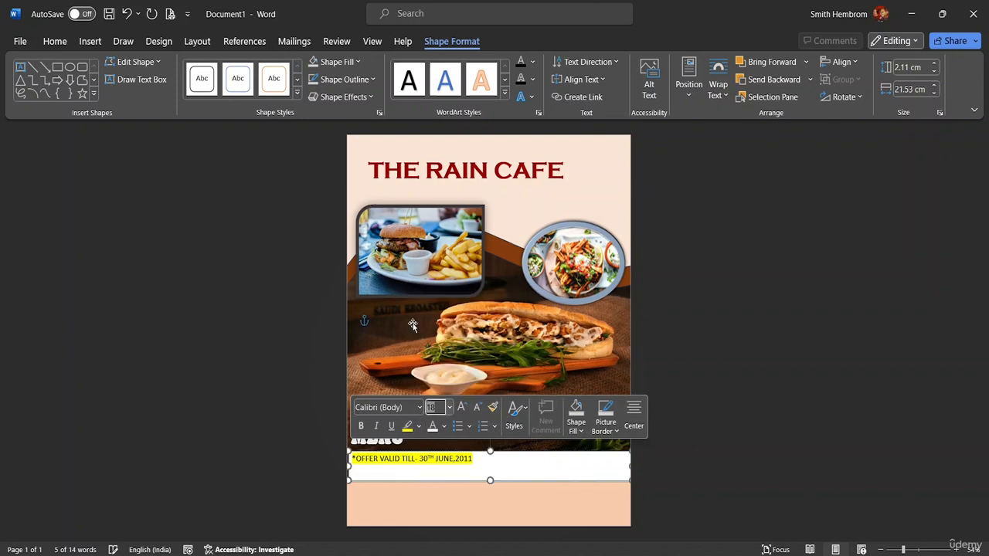
- Fill the footnote text box with the recent dark red colour and remove its outline
double_click(450, 43)
left_click(441, 40)
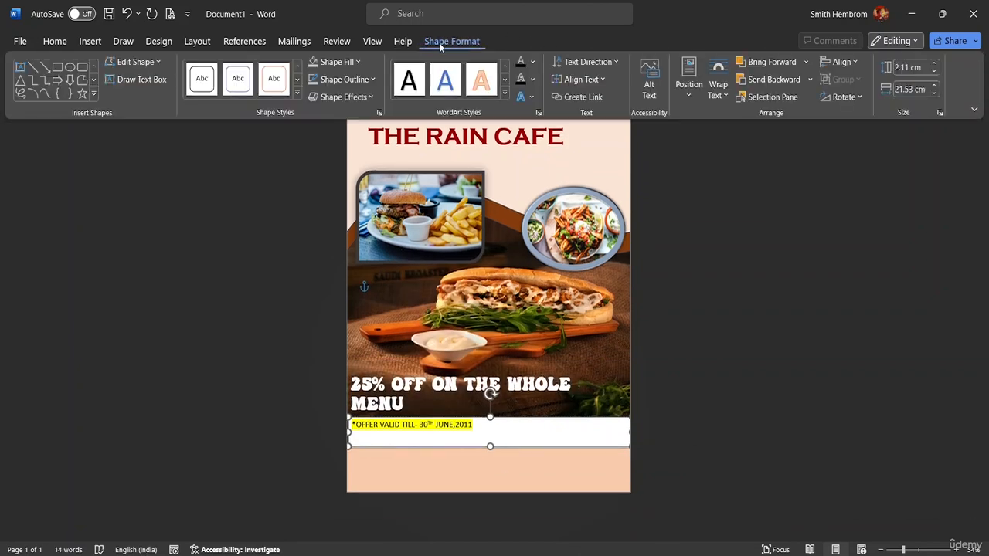
left_click(336, 62)
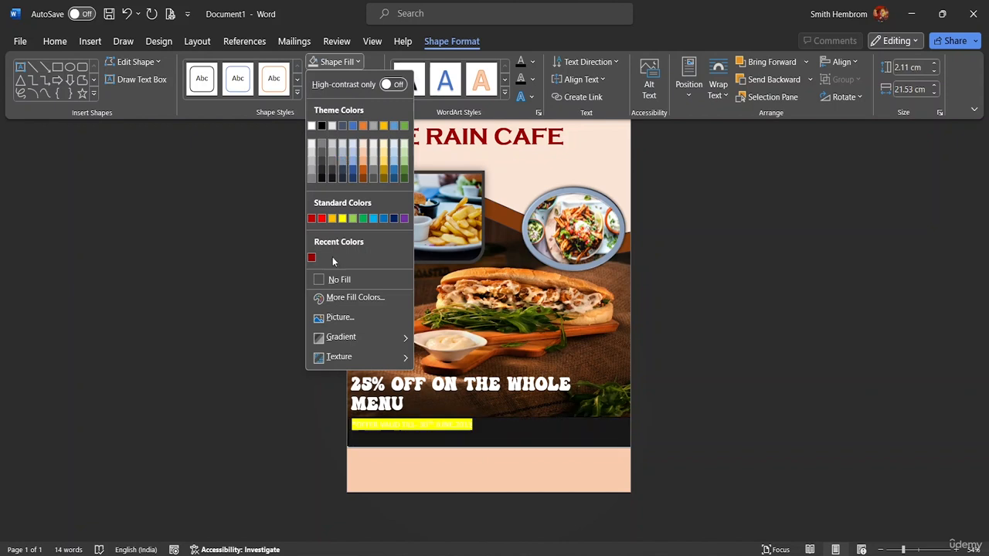
left_click(311, 257)
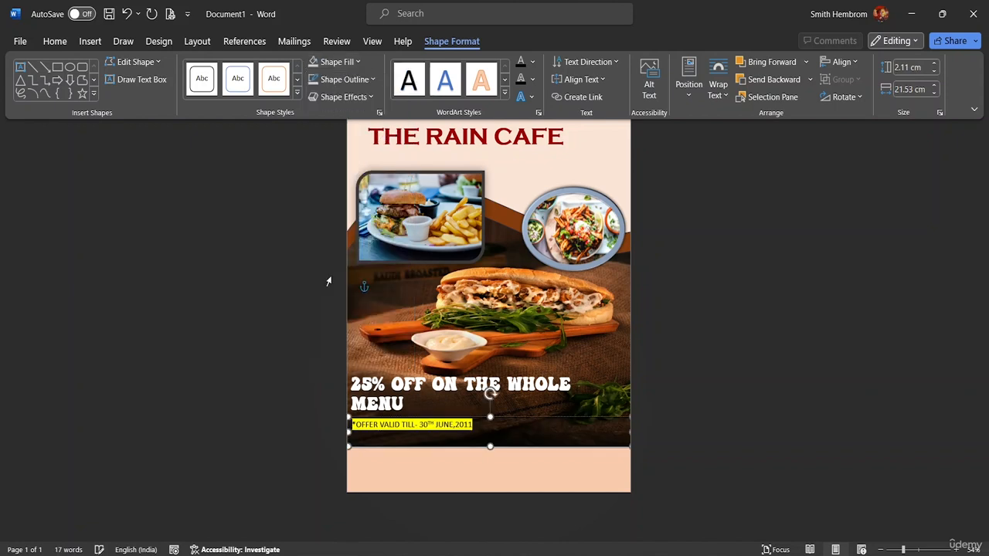
left_click(365, 79)
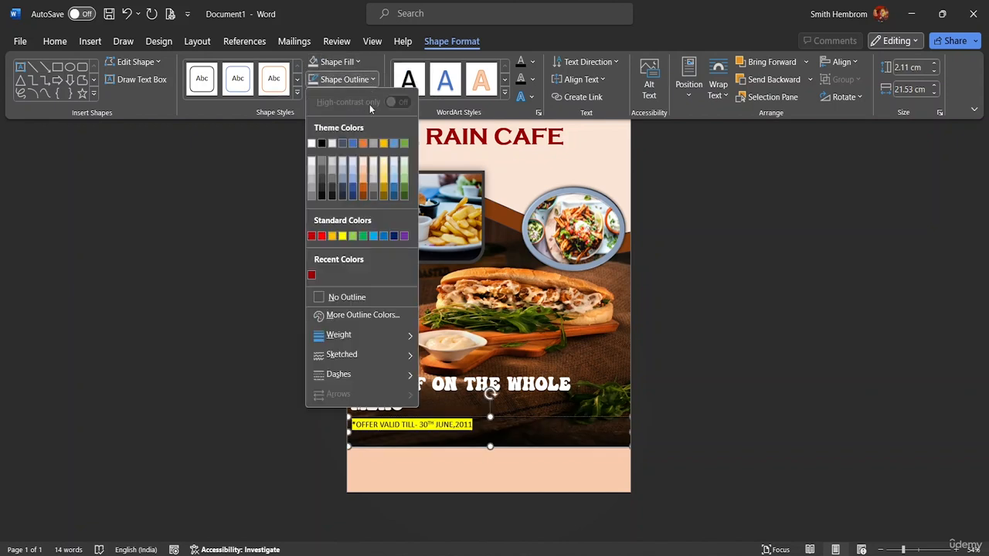
left_click(347, 297)
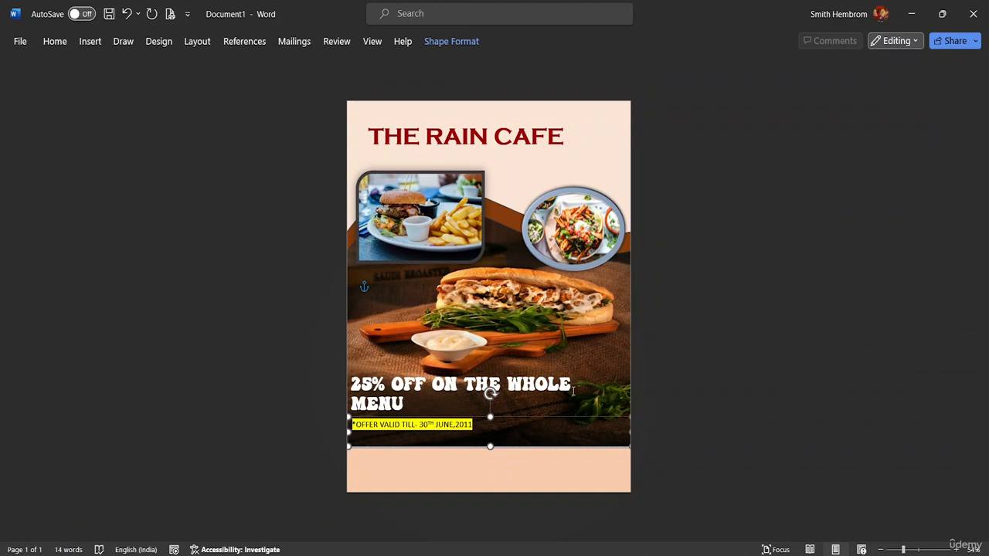
- Nudge the full-page sandwich photo slightly
left_click(510, 291)
left_click_drag(510, 290, 503, 293)
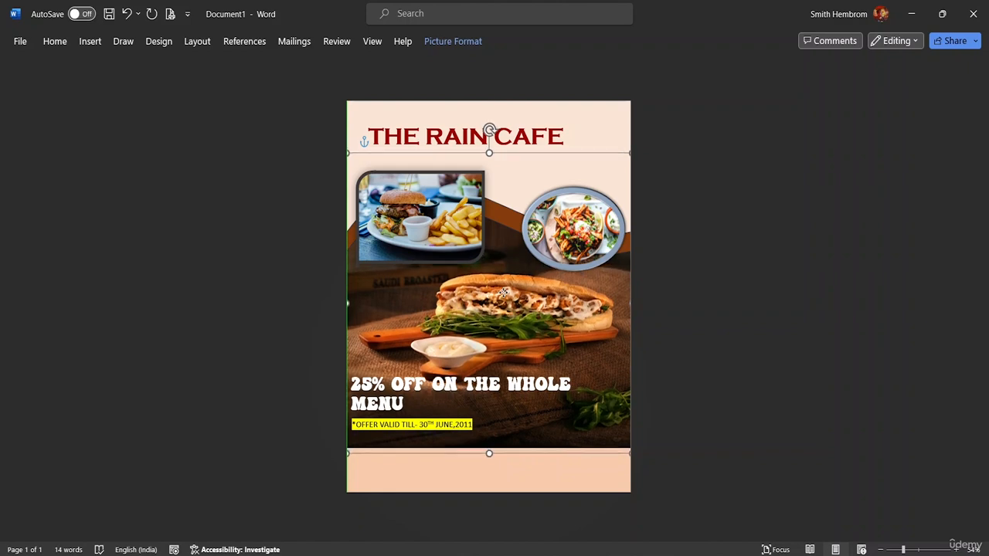
left_click(666, 312)
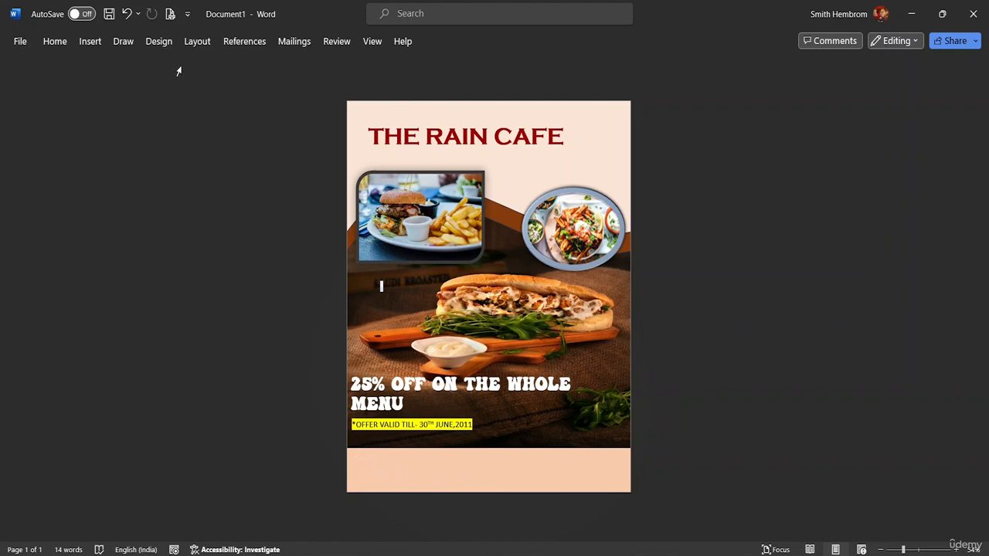
- Draw a new text box and move it up over the area beside the cafe title
left_click(89, 43)
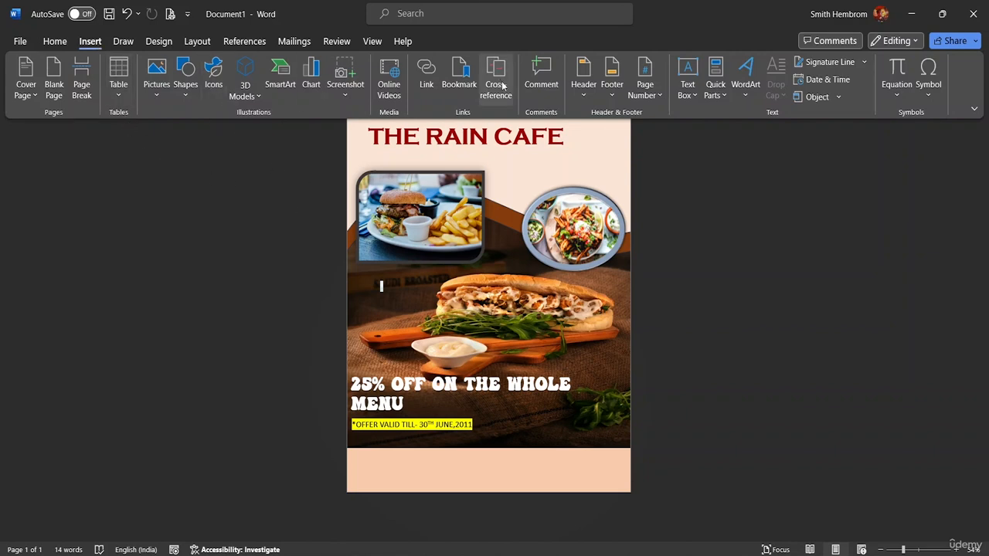
right_click(684, 98)
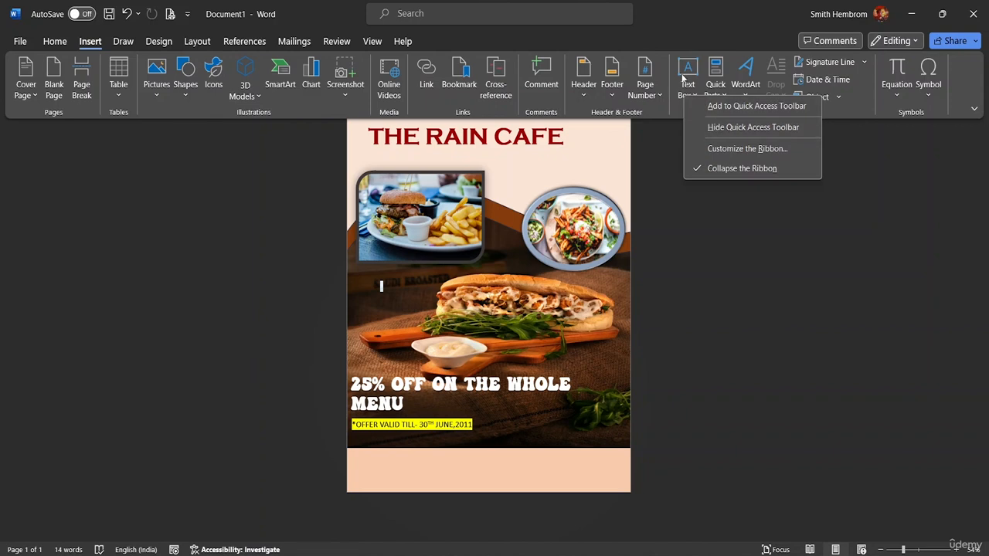
left_click(686, 96)
right_click(695, 98)
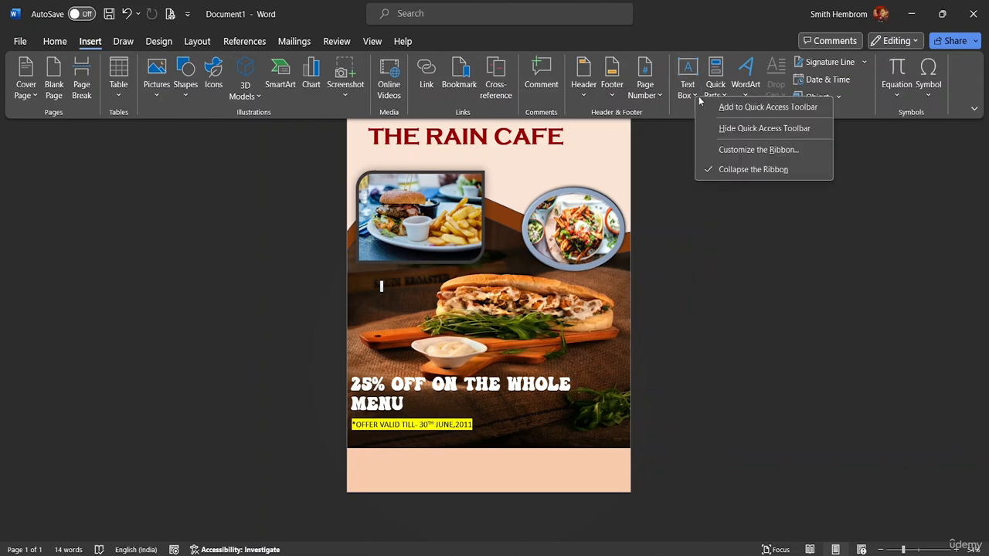
left_click(694, 99)
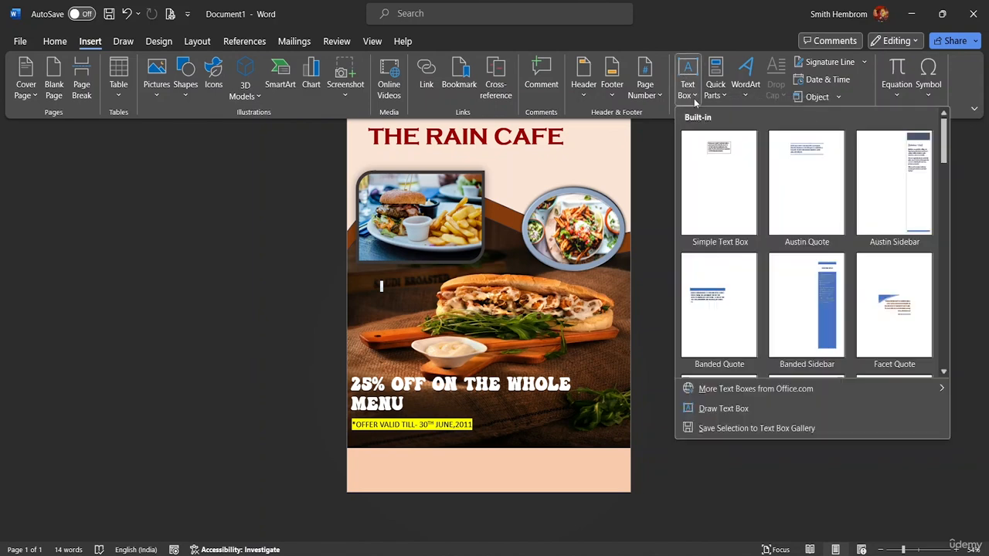
left_click(720, 408)
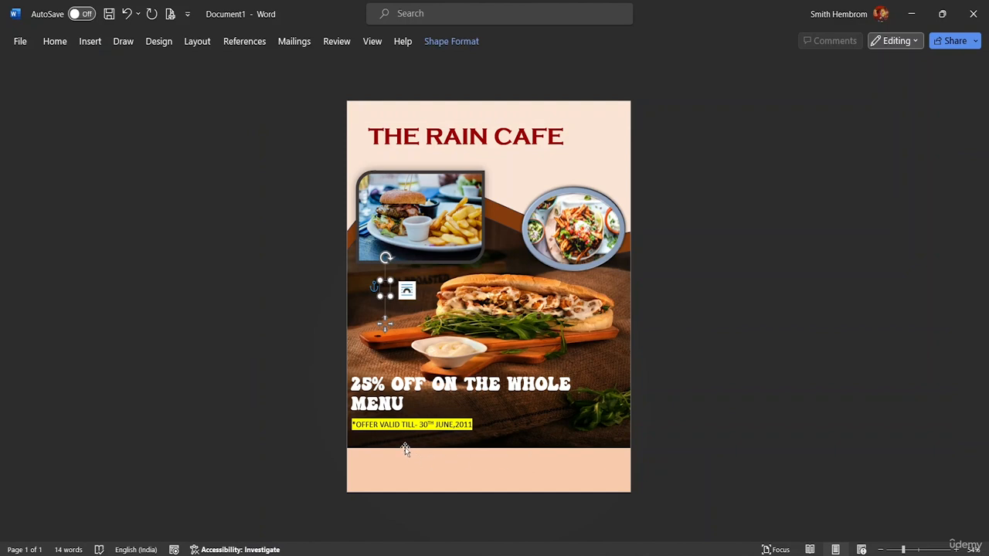
left_click_drag(386, 289, 606, 326)
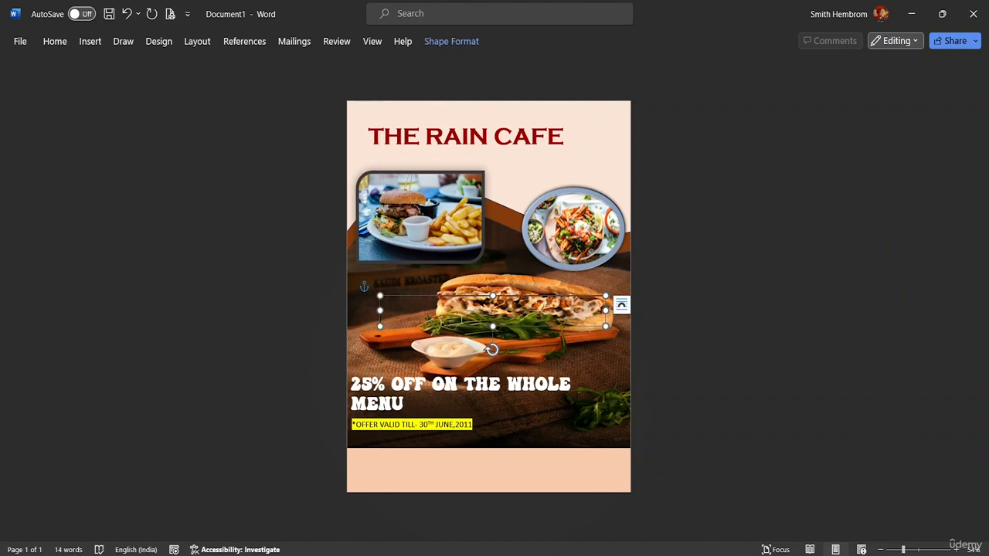
left_click_drag(470, 327, 439, 453)
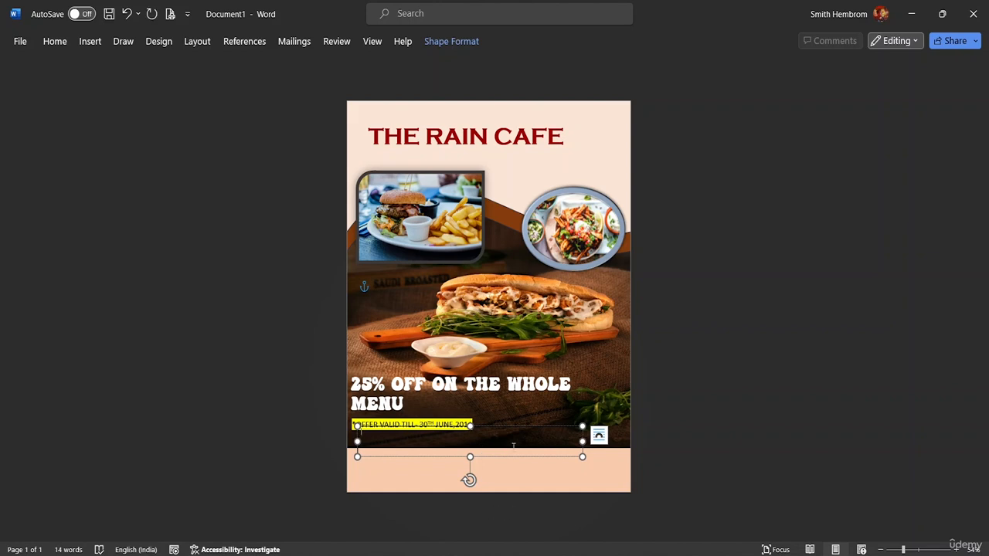
left_click_drag(485, 438, 537, 109)
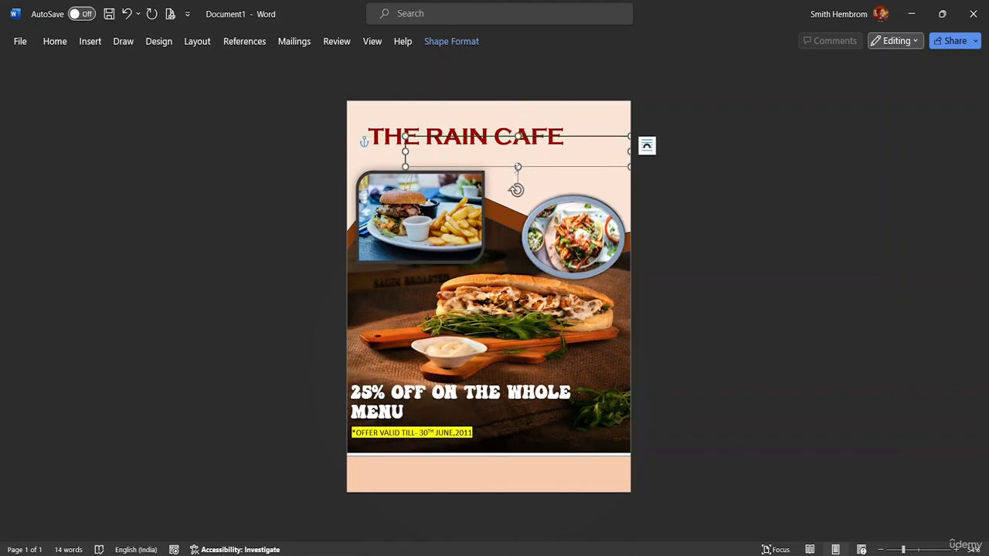
- Remove the fill and the outline from the new text box near the title
left_click(526, 144)
left_click(450, 45)
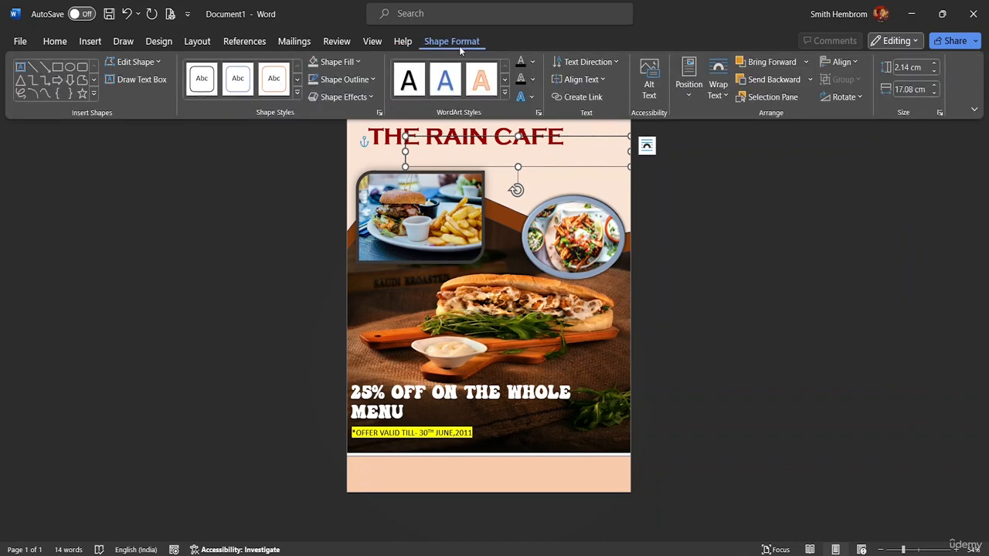
left_click(337, 61)
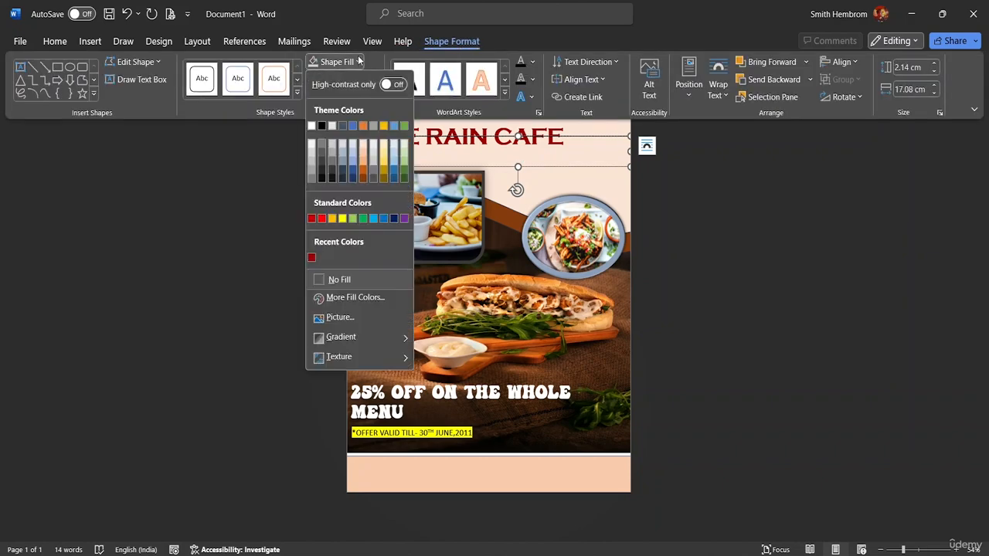
left_click(344, 274)
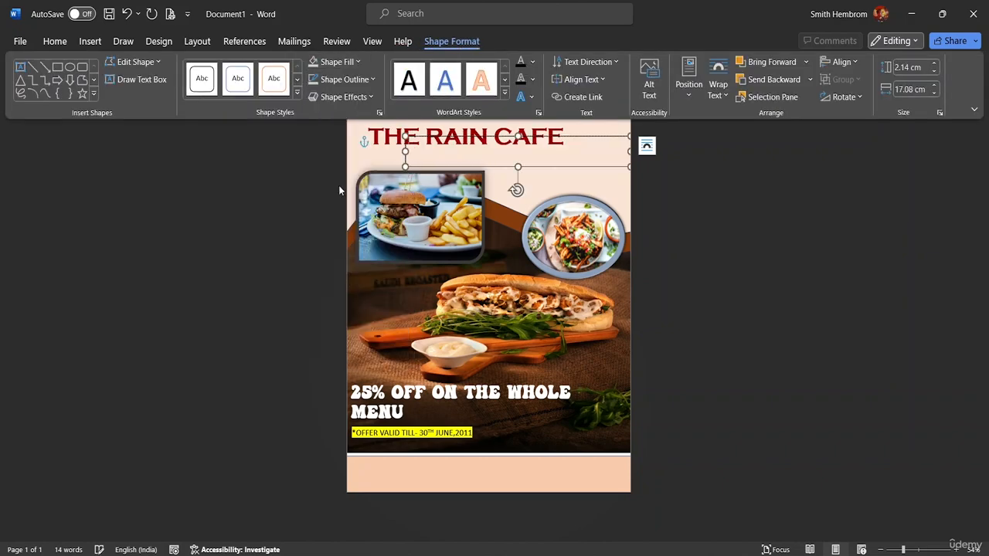
left_click(358, 77)
left_click(343, 293)
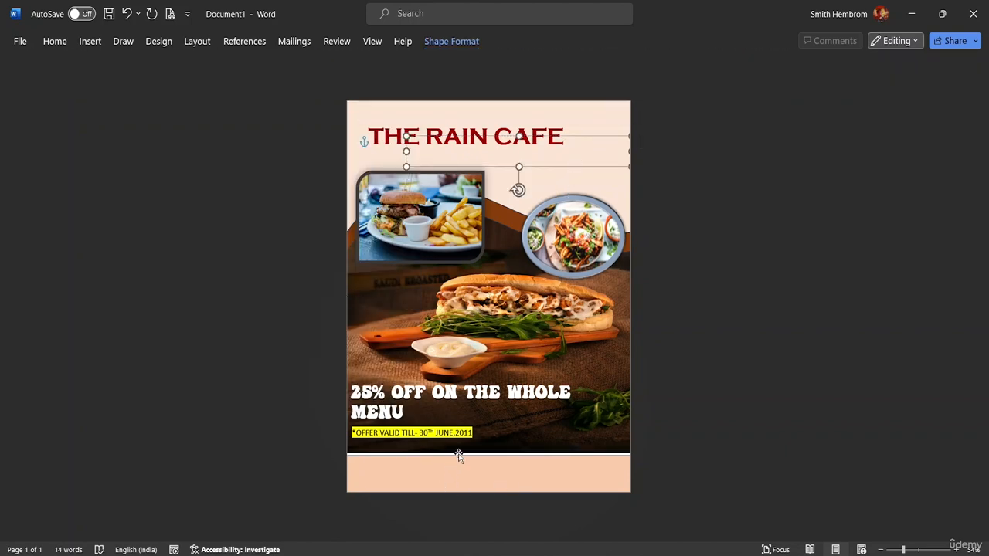
- Move the sandwich photo slightly down on the page
left_click(521, 412)
left_click(517, 415)
left_click(343, 294)
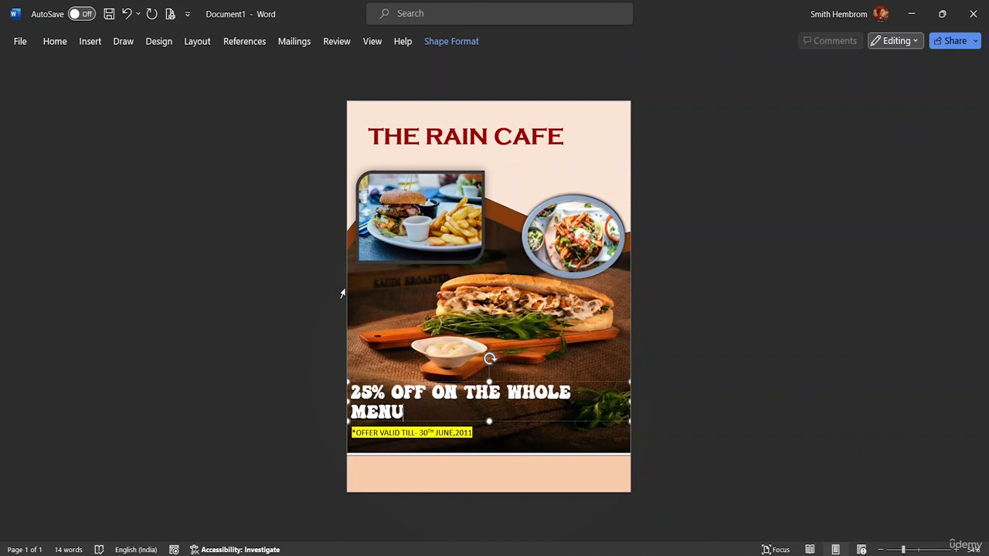
left_click(378, 280)
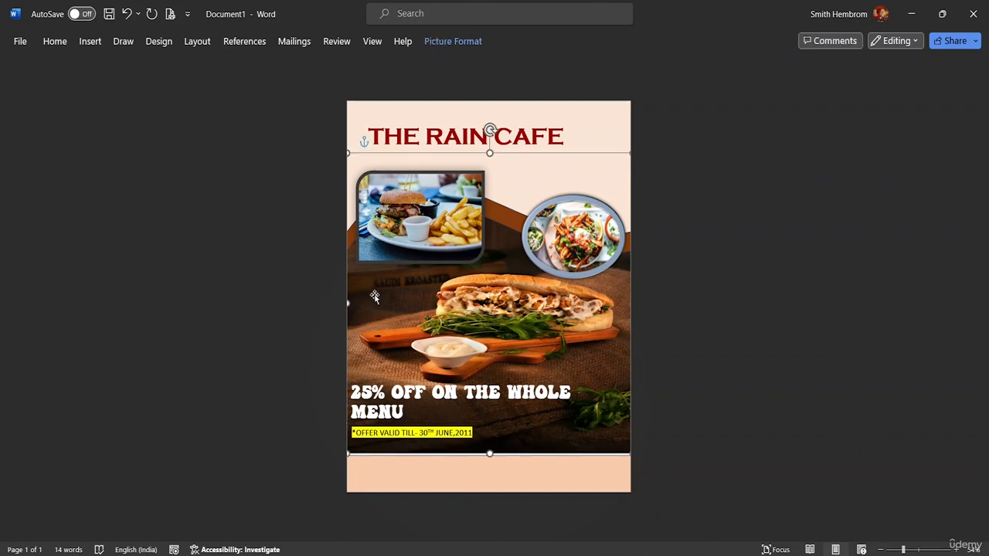
left_click_drag(373, 293, 372, 329)
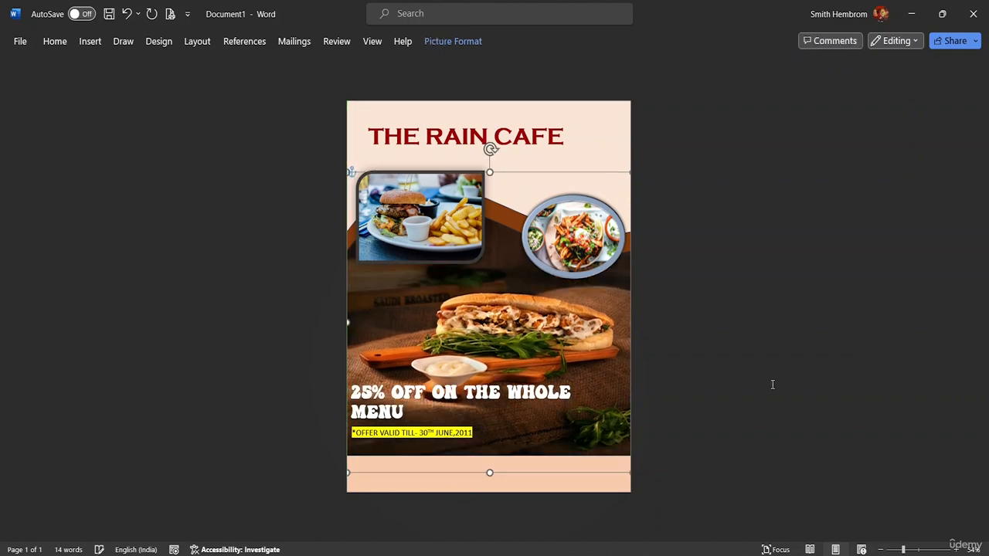
left_click(702, 358)
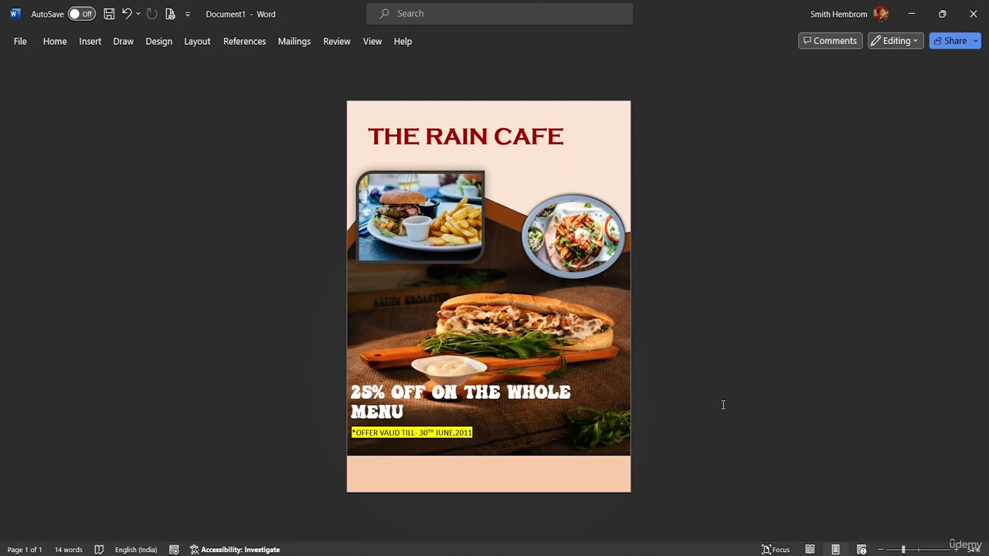
- Draw a text box in the pale strip beneath the photo, covering about half the page width
left_click(90, 41)
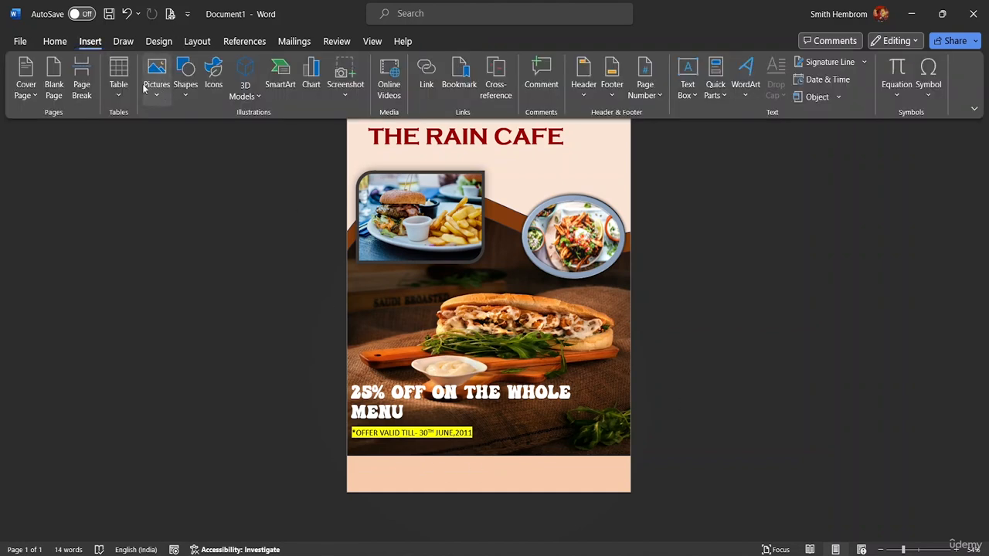
left_click(186, 99)
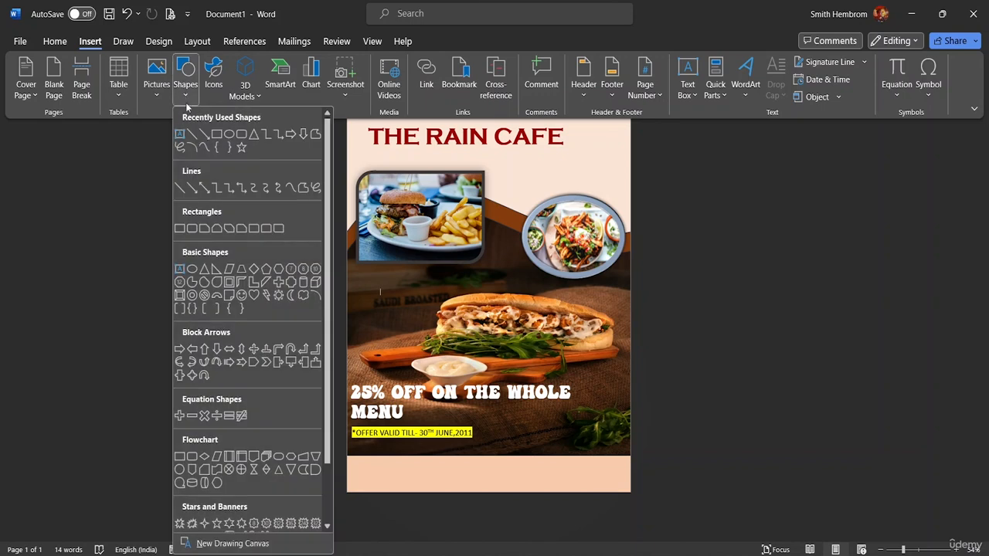
left_click(179, 133)
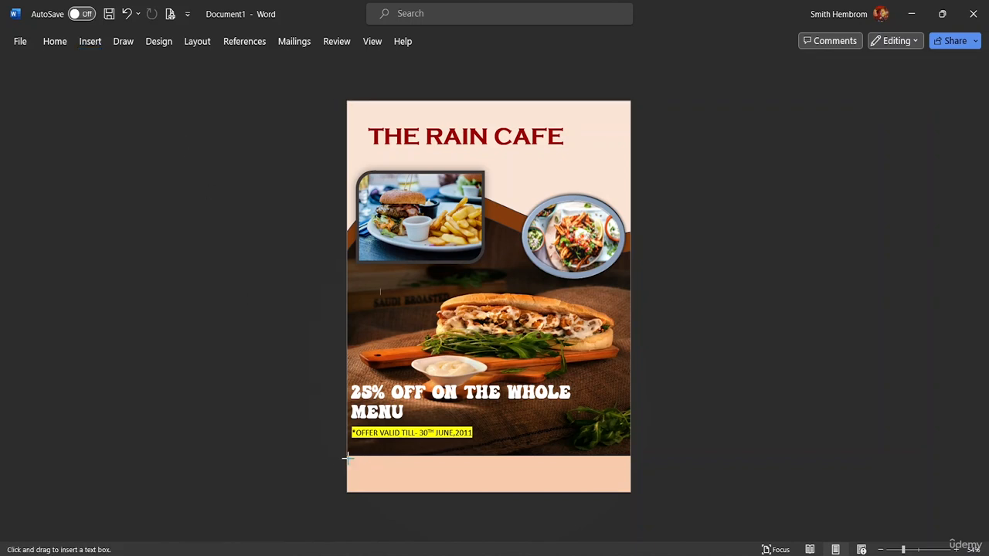
left_click_drag(346, 457, 489, 492)
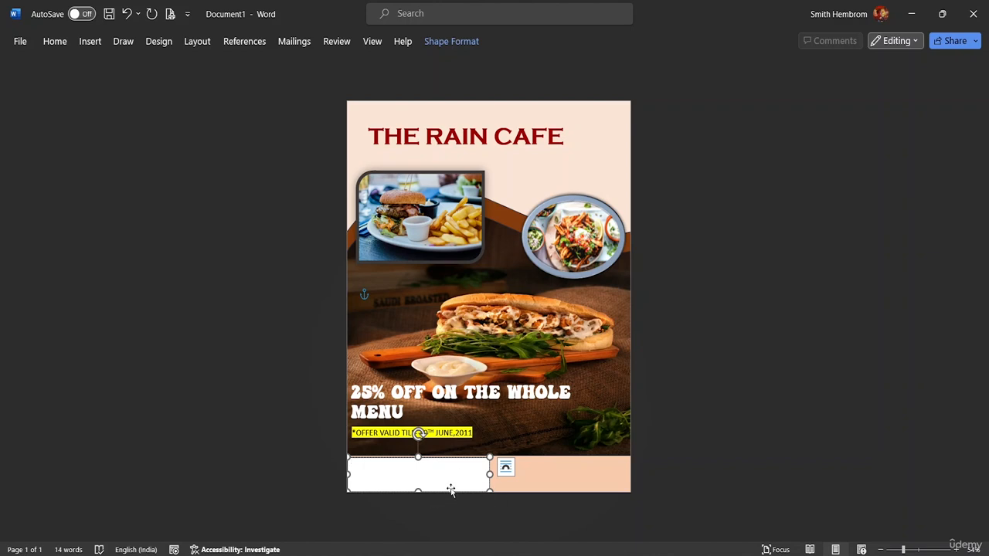
mouse_move(451, 489)
left_mouse_down()
mouse_move(479, 476)
mouse_move(451, 477)
left_mouse_up()
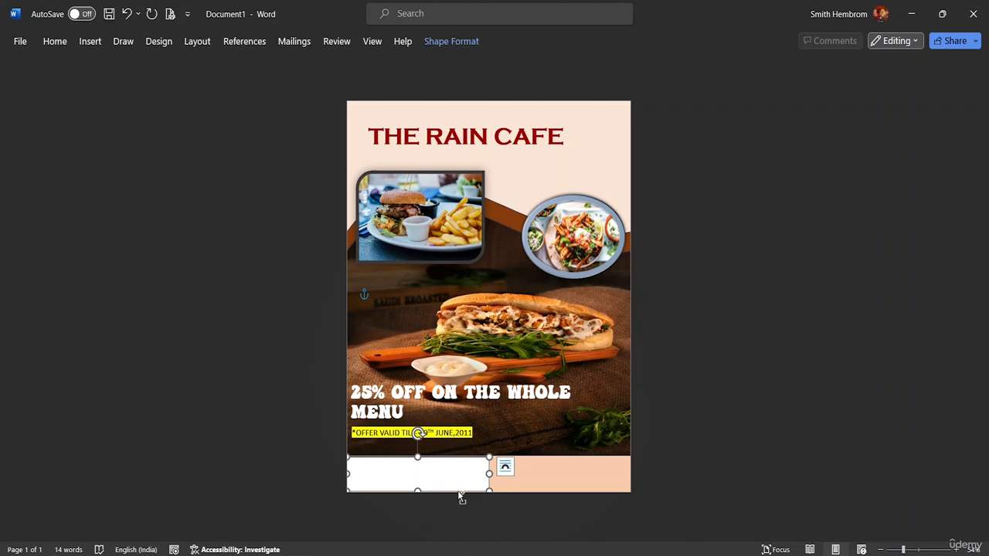
left_click(456, 487)
left_click_drag(473, 482, 516, 483)
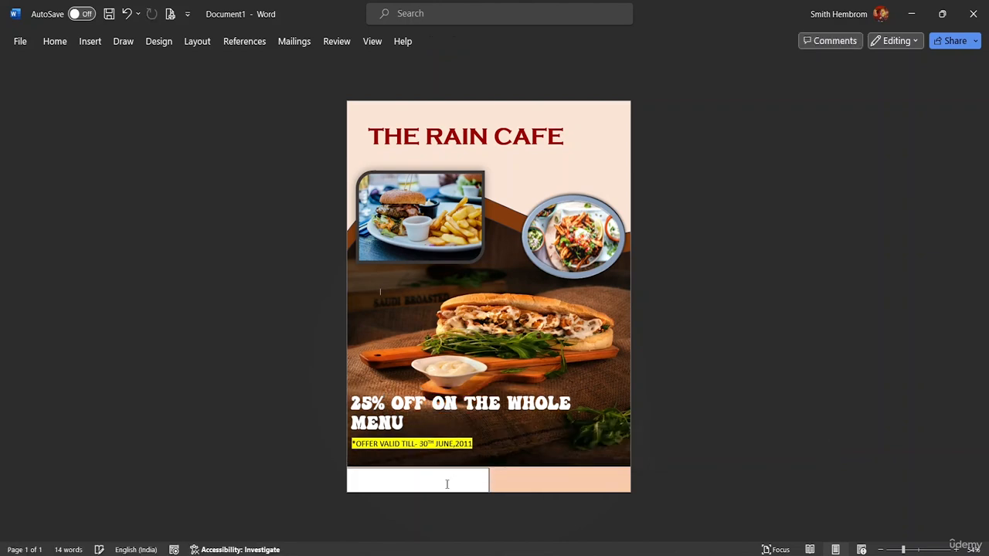
key("ctrl+z")
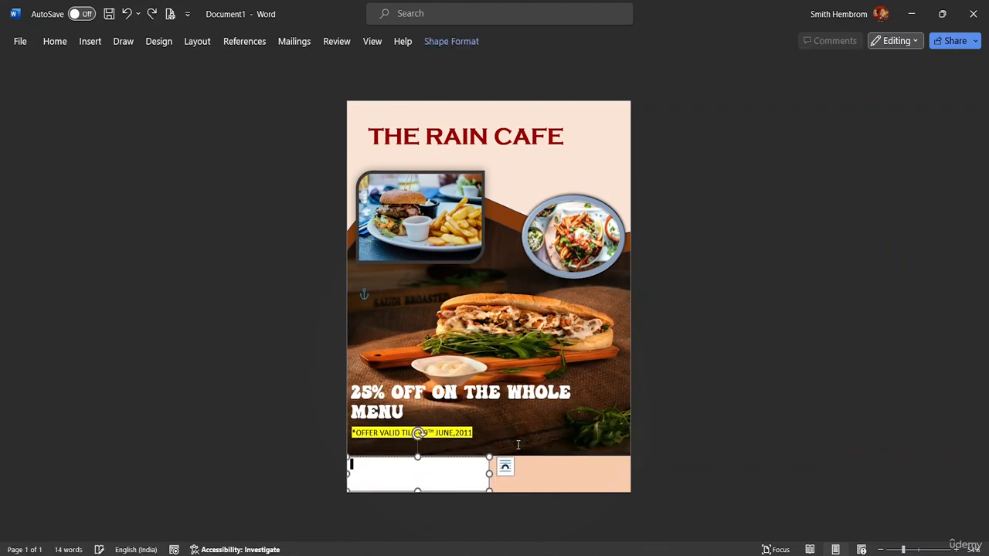
- Enter the contact e-mail address in the text box beneath the photo
double_click(360, 476)
type("LO")
type("@")
type("g")
key("BackSpace")
- Set the e-mail text to 26 pt and center it within the text box
left_click_drag(399, 473, 349, 474)
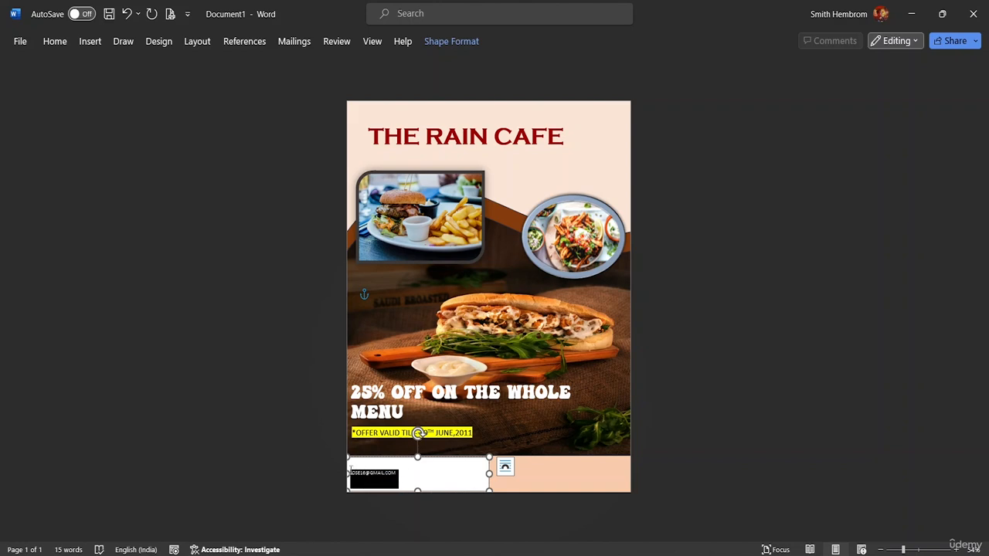
left_click(55, 41)
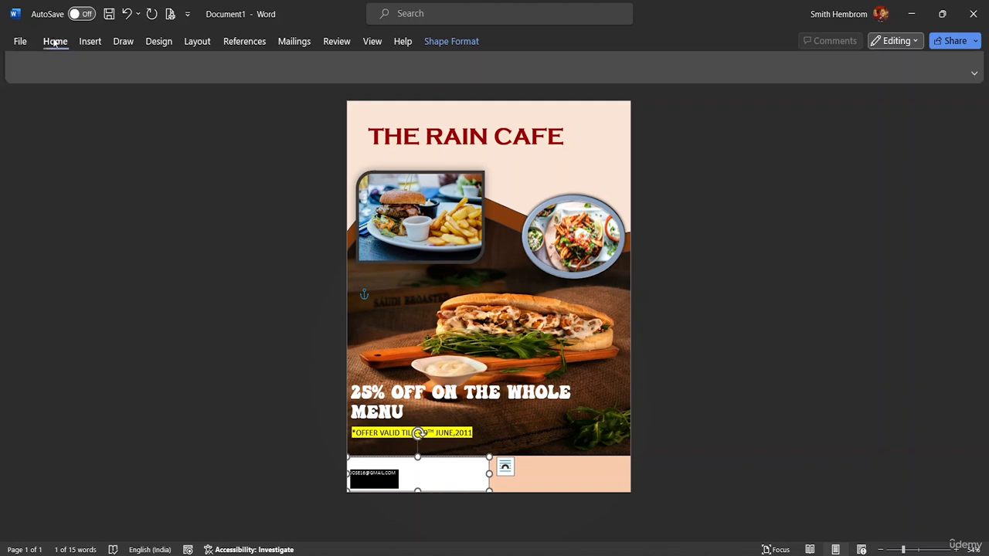
left_click(226, 67)
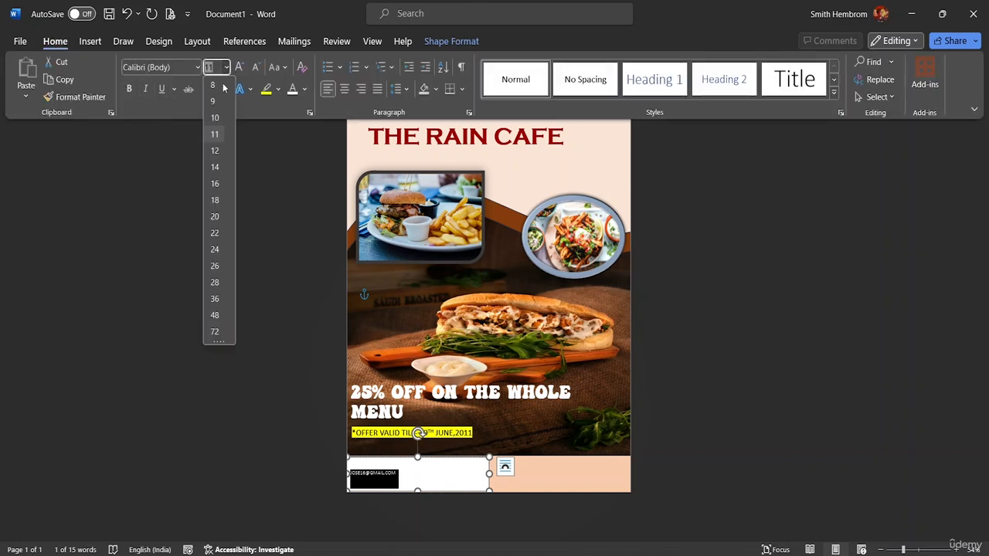
left_click(212, 267)
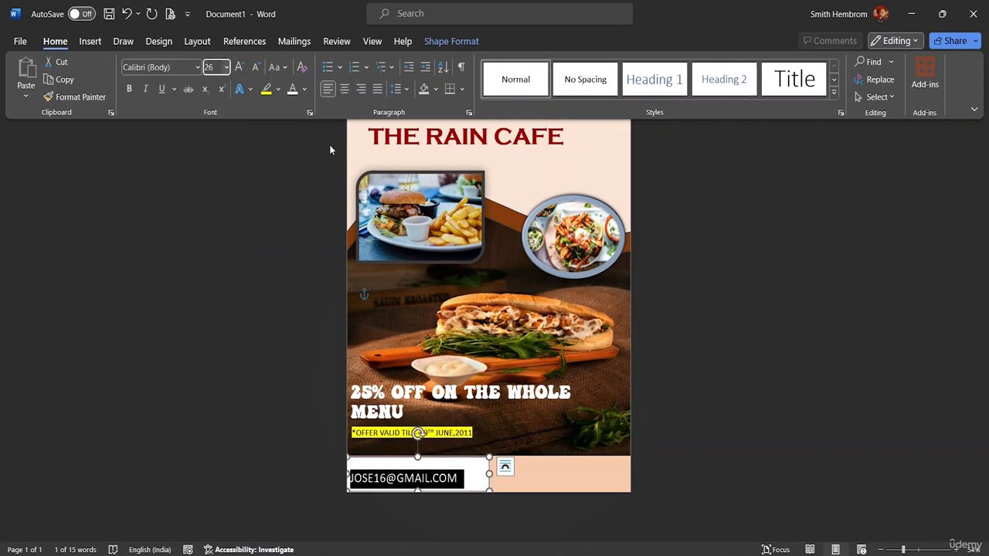
left_click(344, 90)
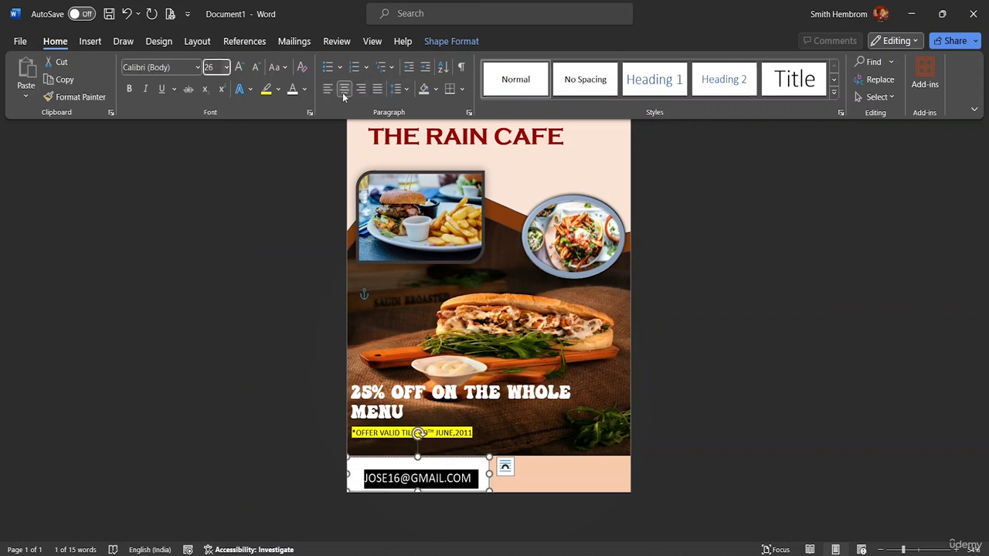
- Align the e-mail text box to the horizontal center of the page
left_click(438, 42)
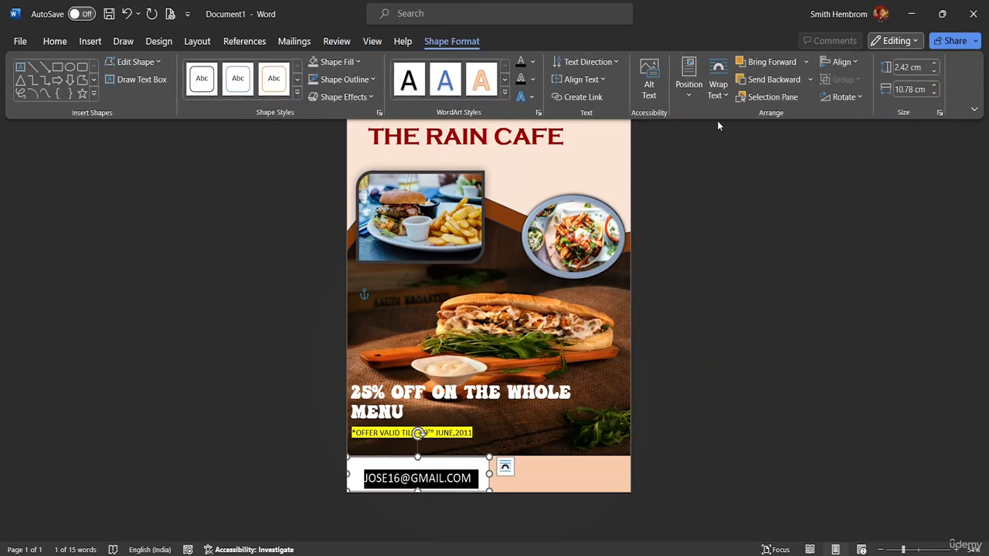
left_click(854, 65)
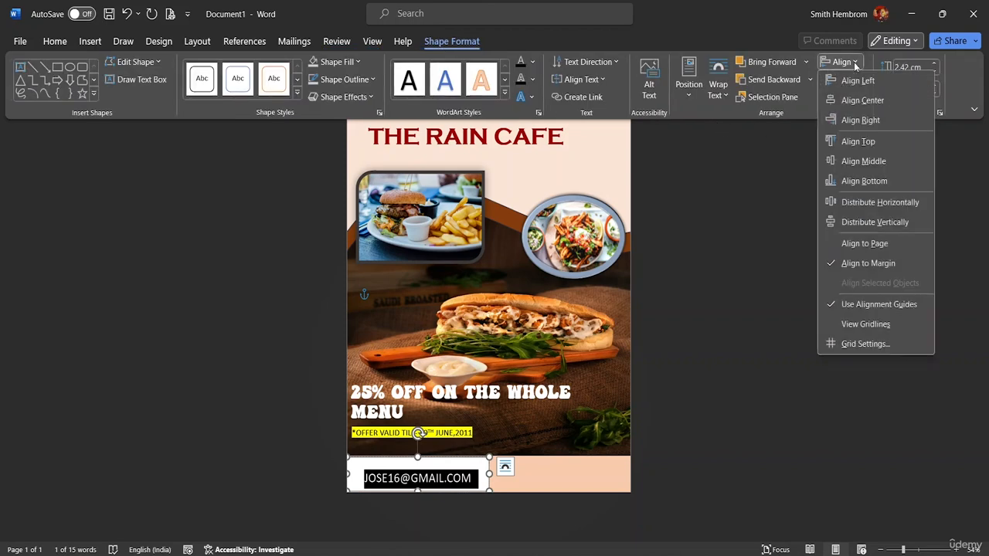
left_click(857, 101)
left_click(857, 102)
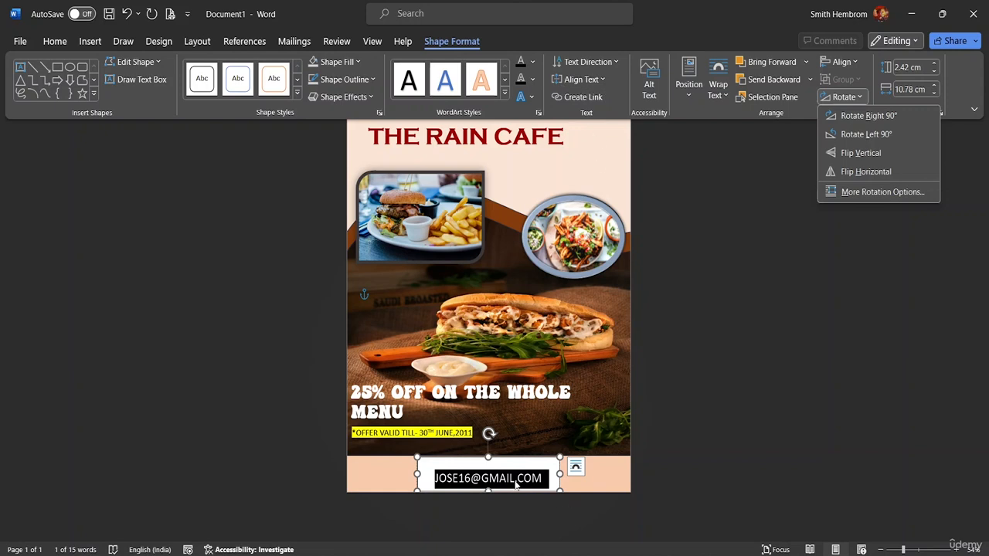
key("Up")
key("Up")
key("Up")
key("Up")
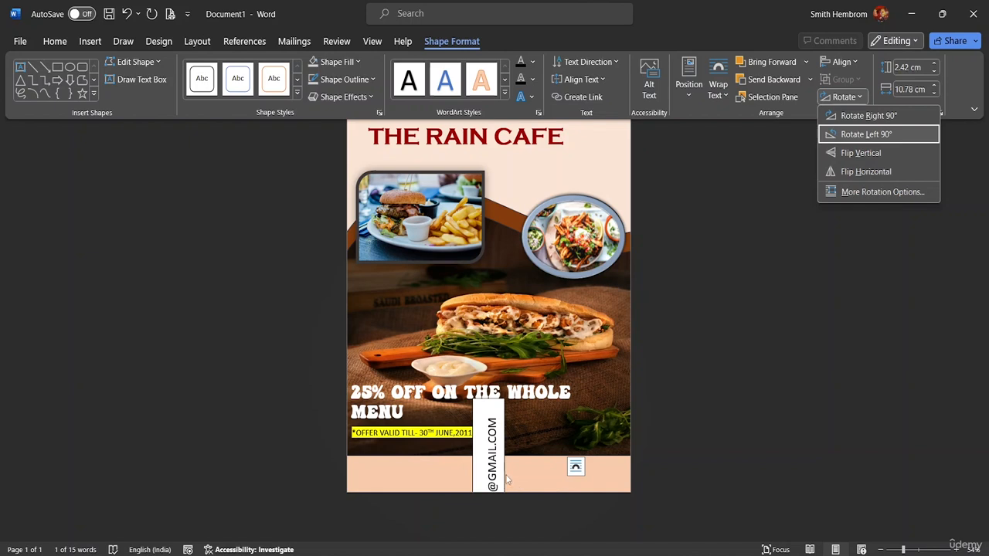
key("Escape")
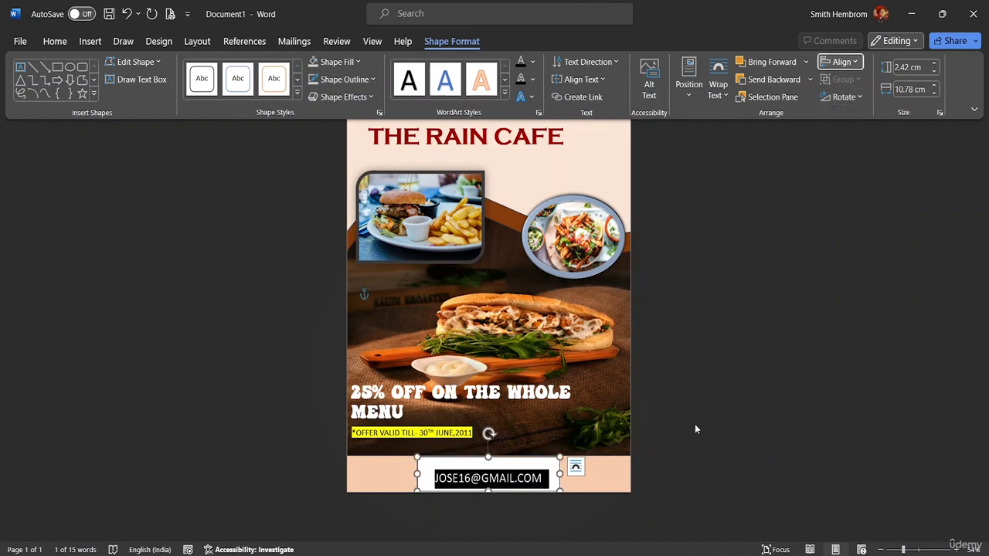
- Make the e-mail text bold
key("ctrl+F1")
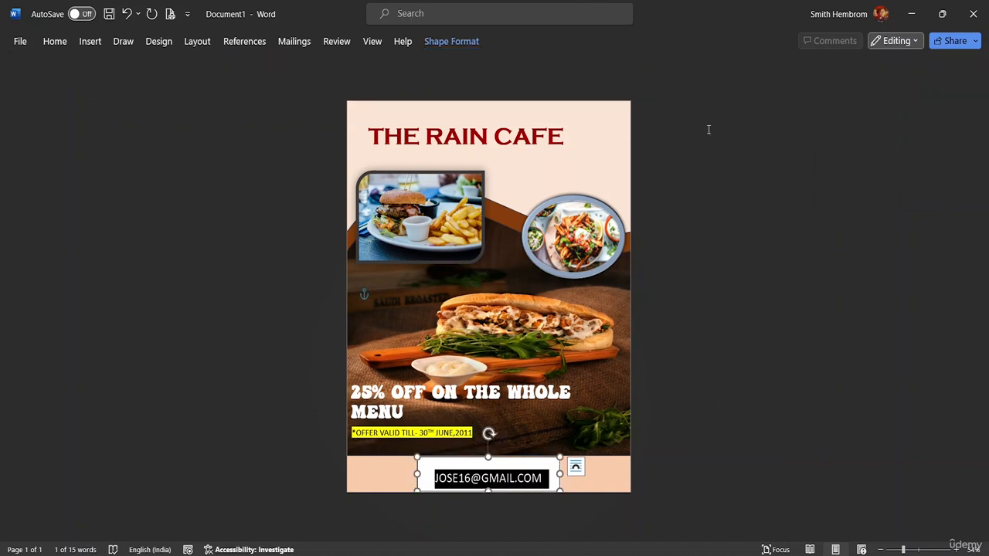
left_click(549, 469)
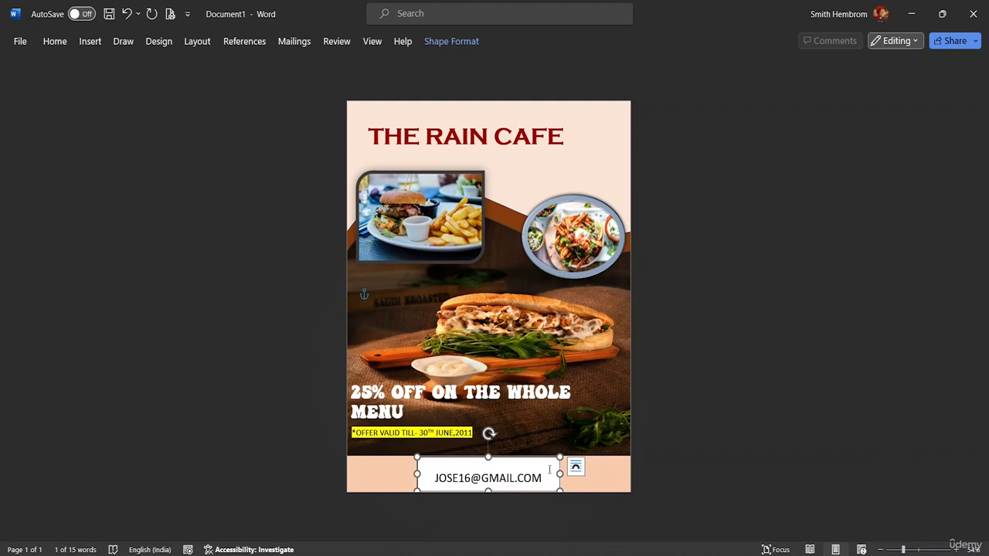
left_click_drag(544, 479, 435, 479)
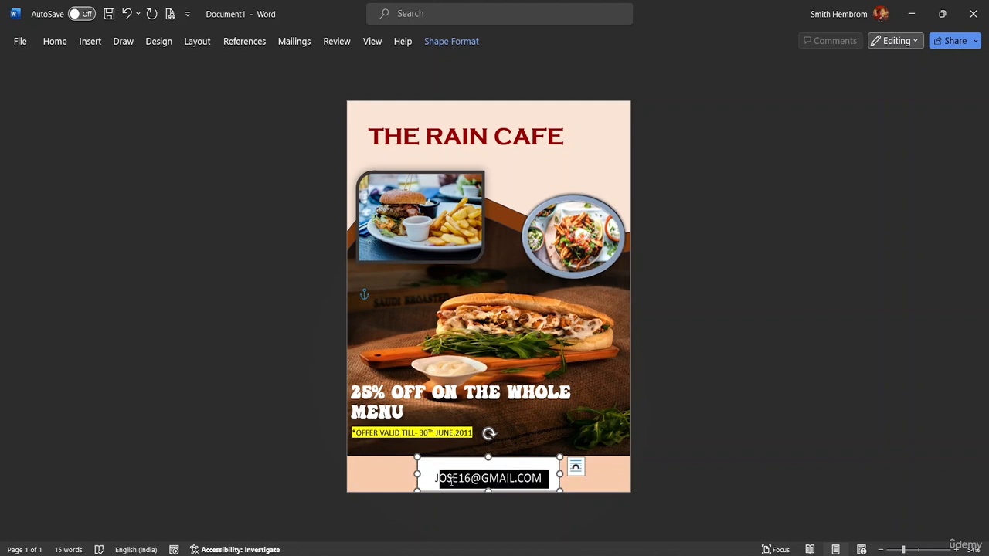
left_click(507, 495)
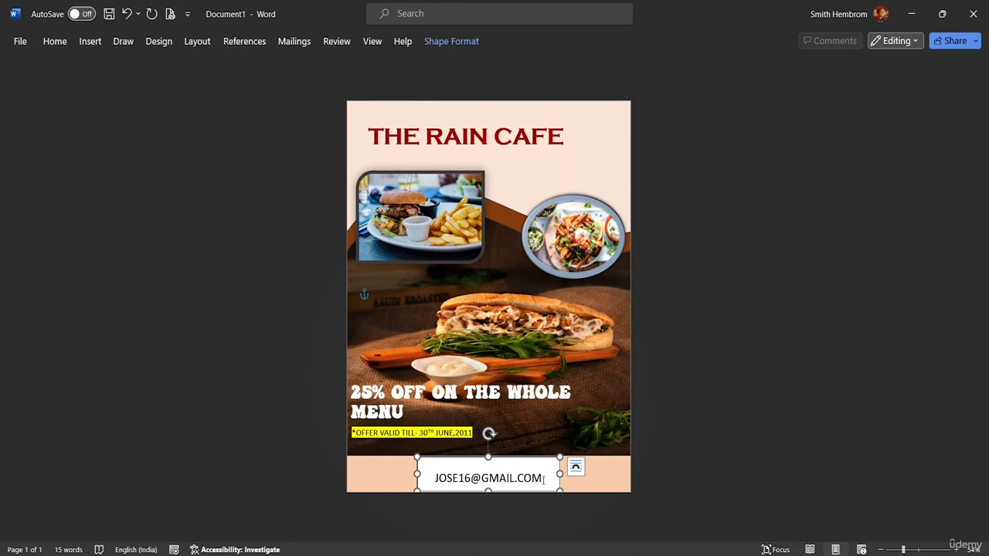
left_click_drag(546, 478, 434, 478)
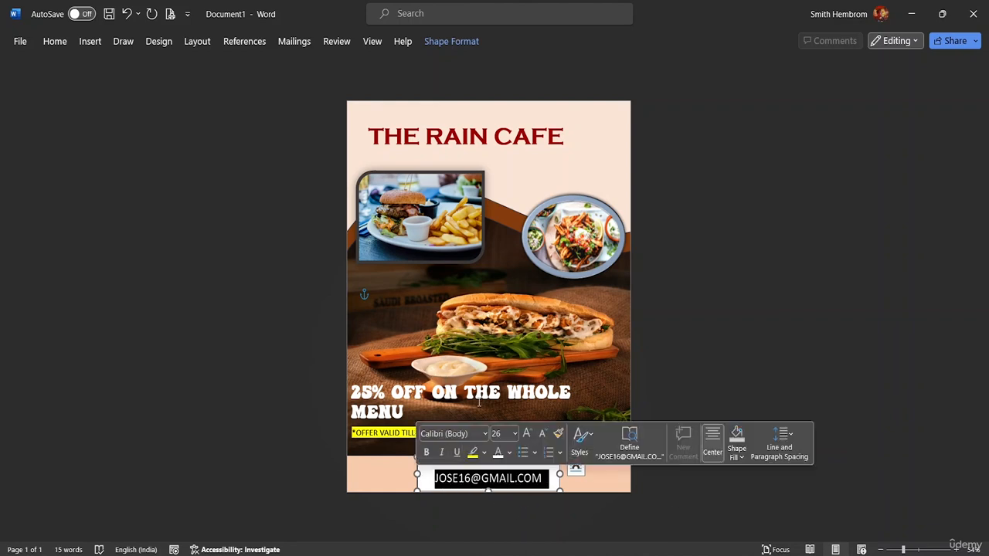
left_click(427, 452)
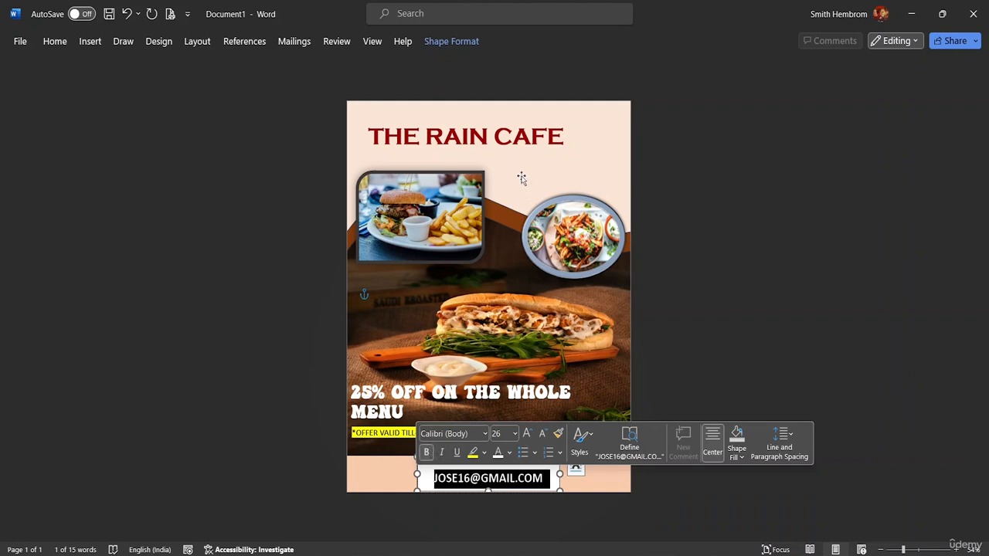
- Remove the fill and the outline from the e-mail text box
left_click(90, 42)
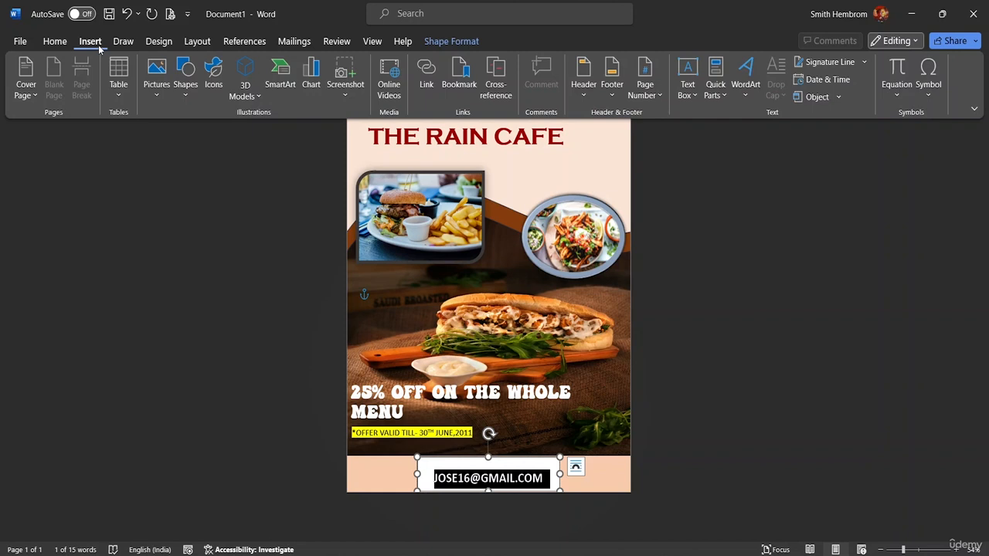
left_click(451, 41)
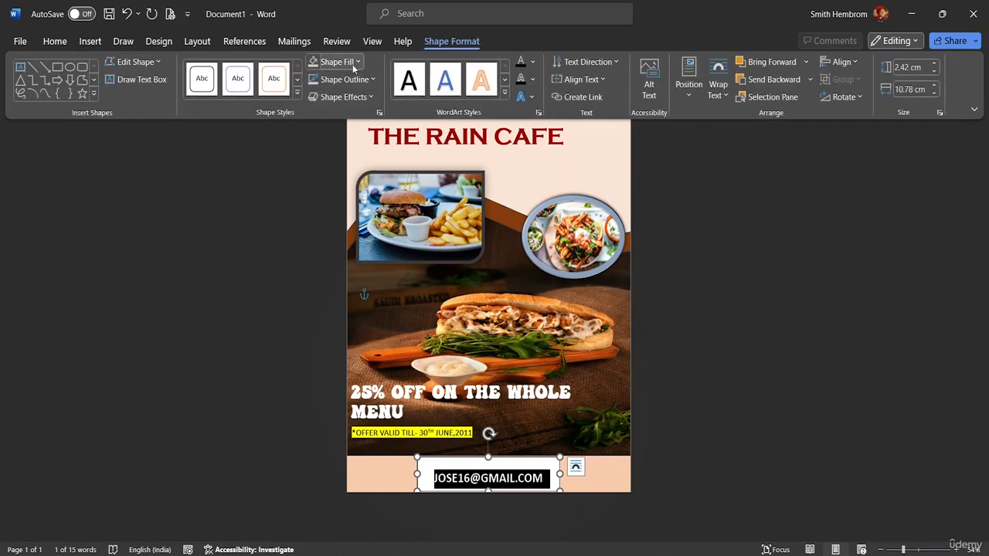
left_click(353, 65)
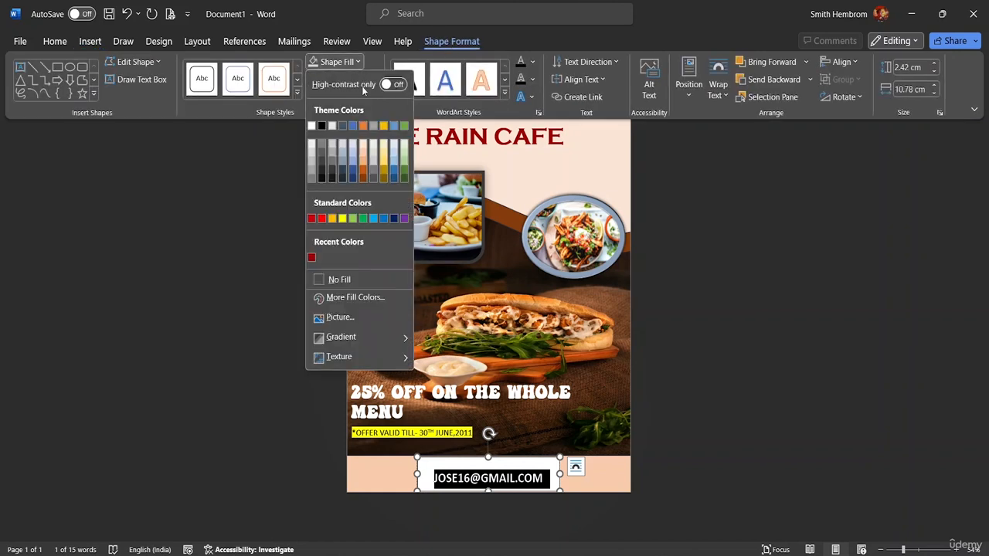
left_click(350, 280)
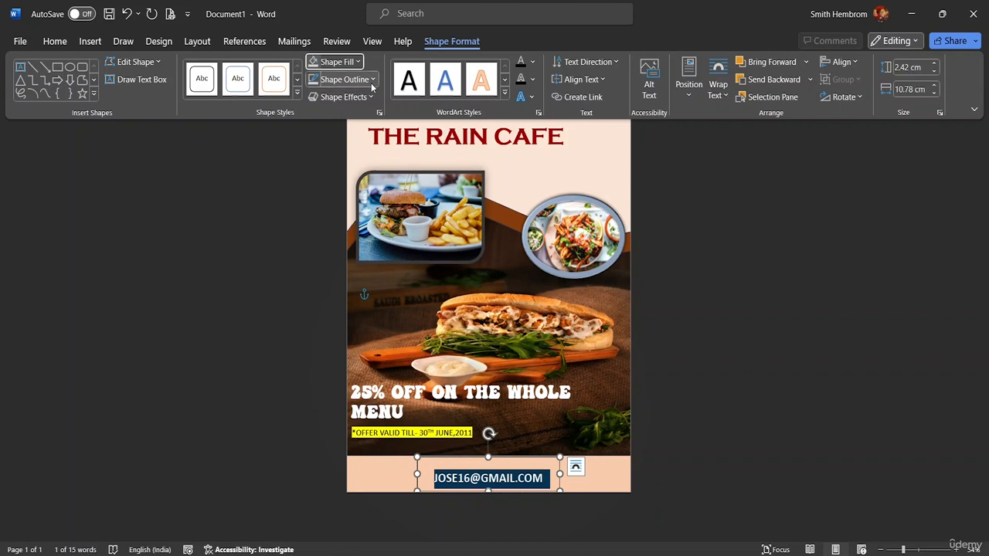
left_click(369, 80)
left_click(351, 297)
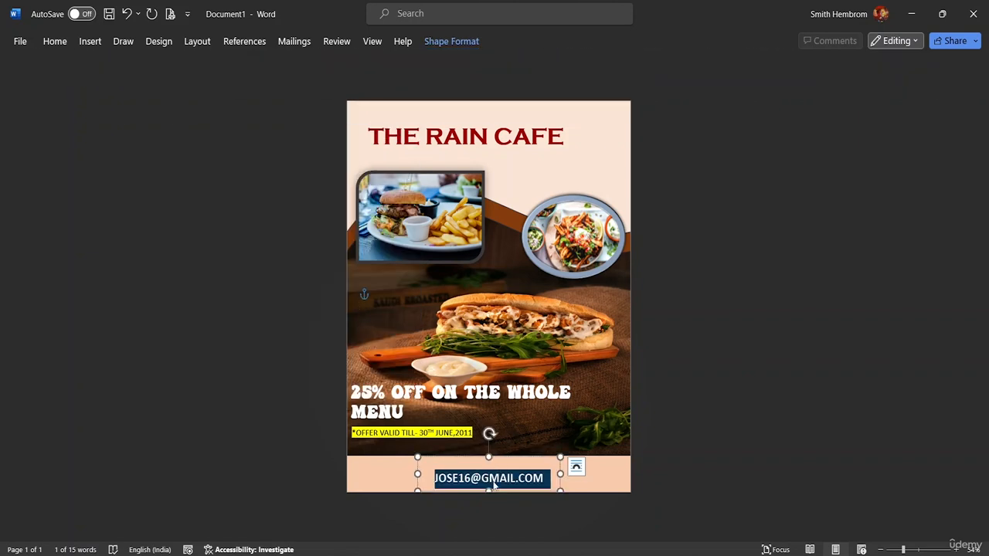
- Nudge the e-mail text box slightly left and up in the pale strip
left_click(483, 477)
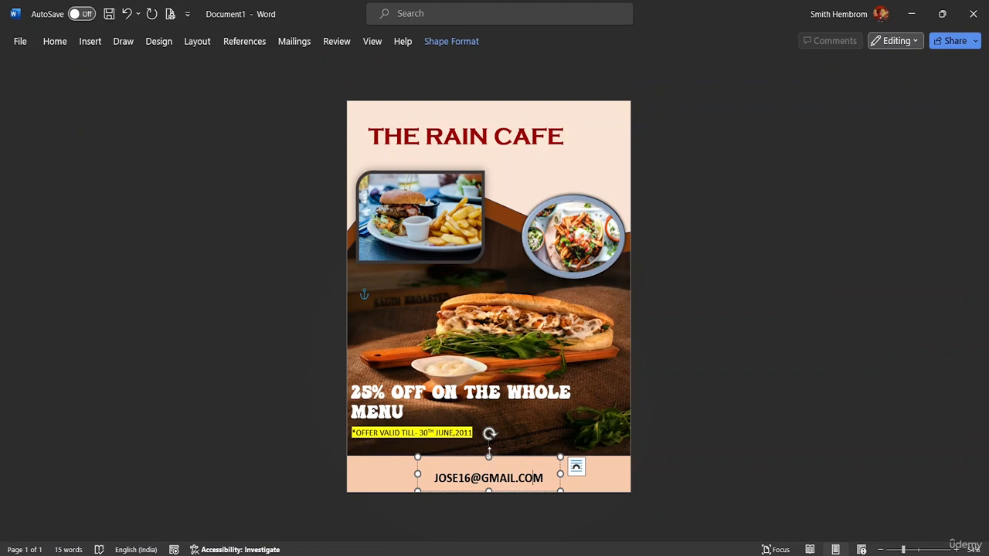
left_click_drag(497, 489, 481, 457)
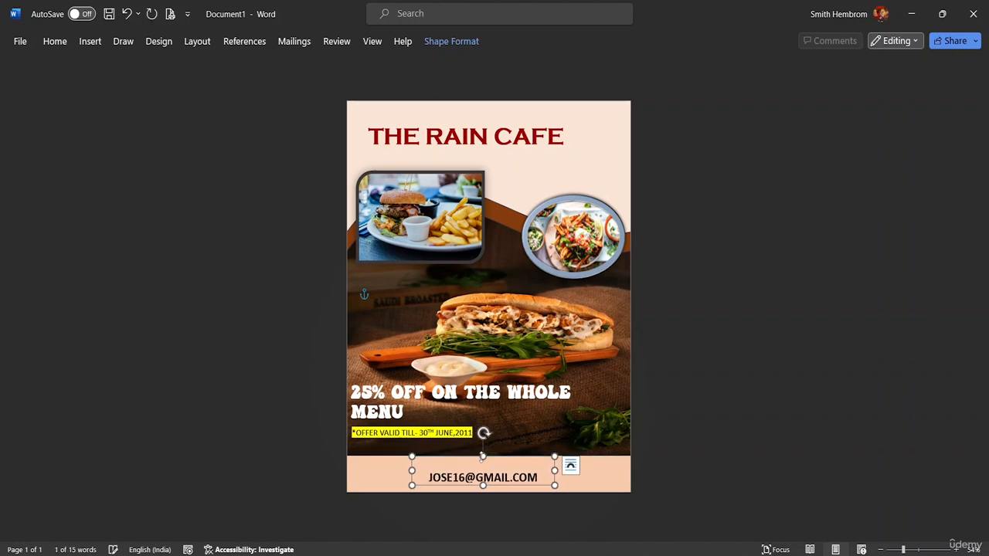
left_click(599, 480)
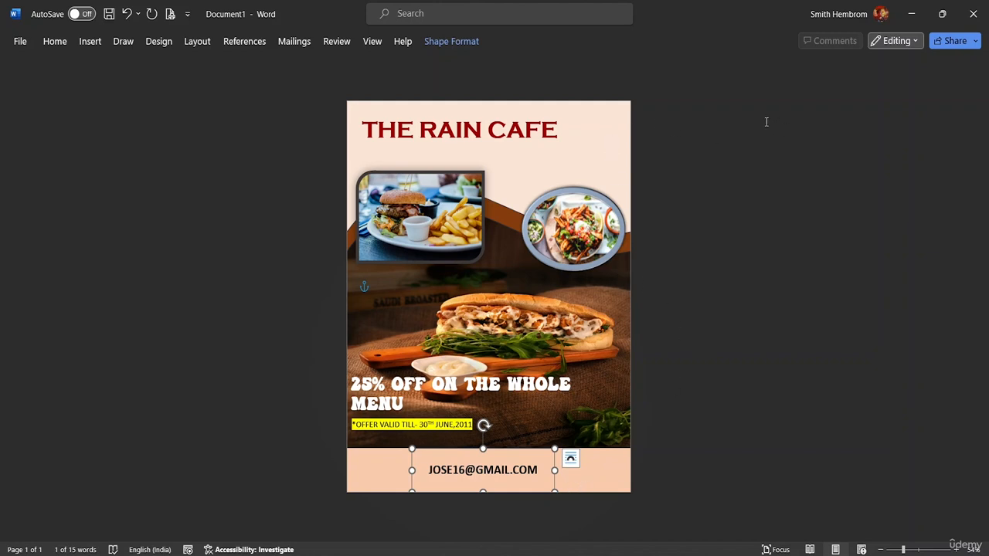
- Try to select the page's pictures and shapes using Select Objects mode
left_click(451, 42)
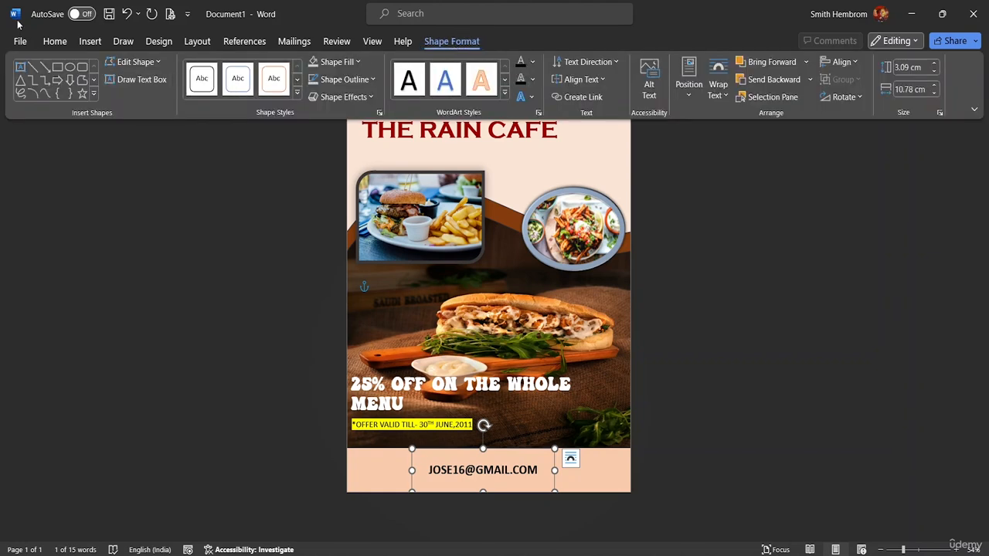
left_click(52, 41)
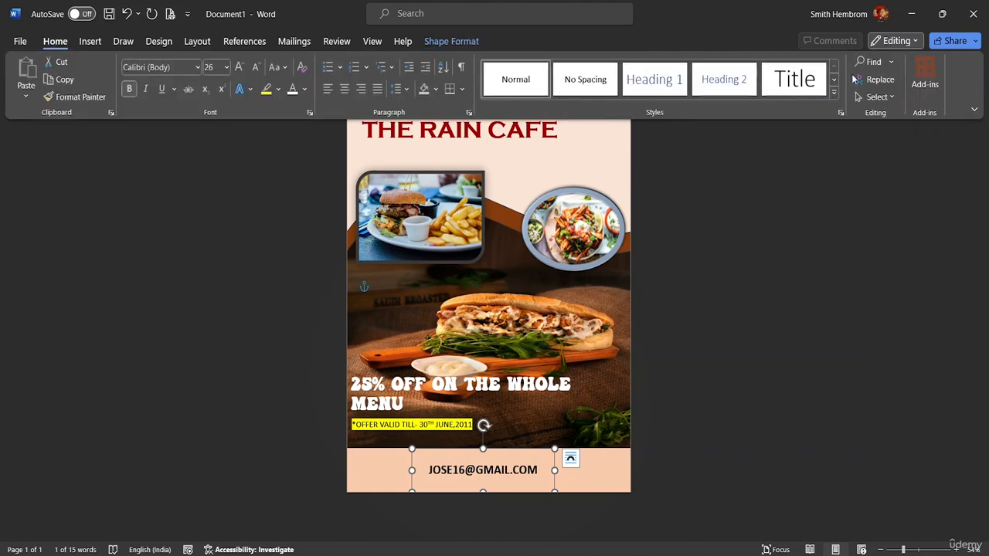
left_click(878, 97)
left_click(879, 117)
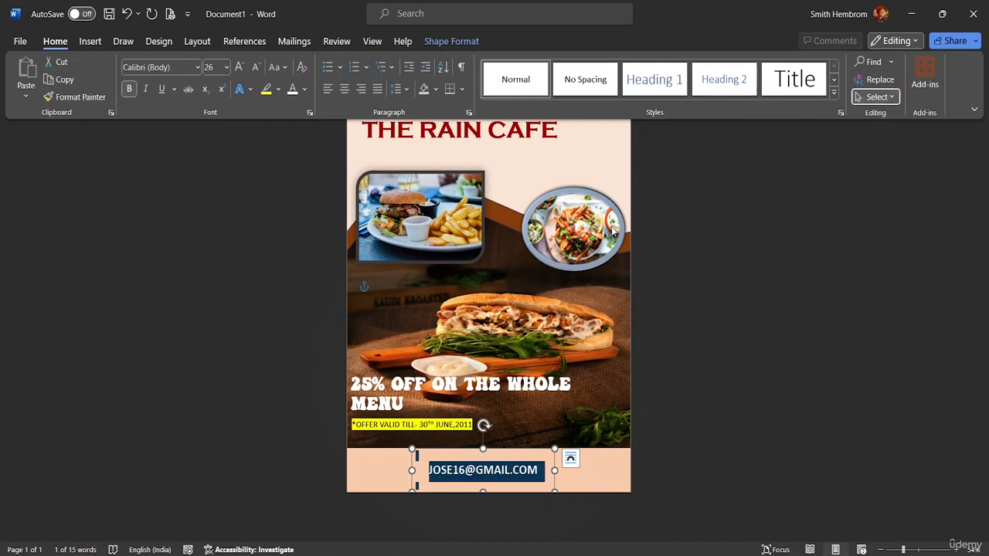
left_click(888, 96)
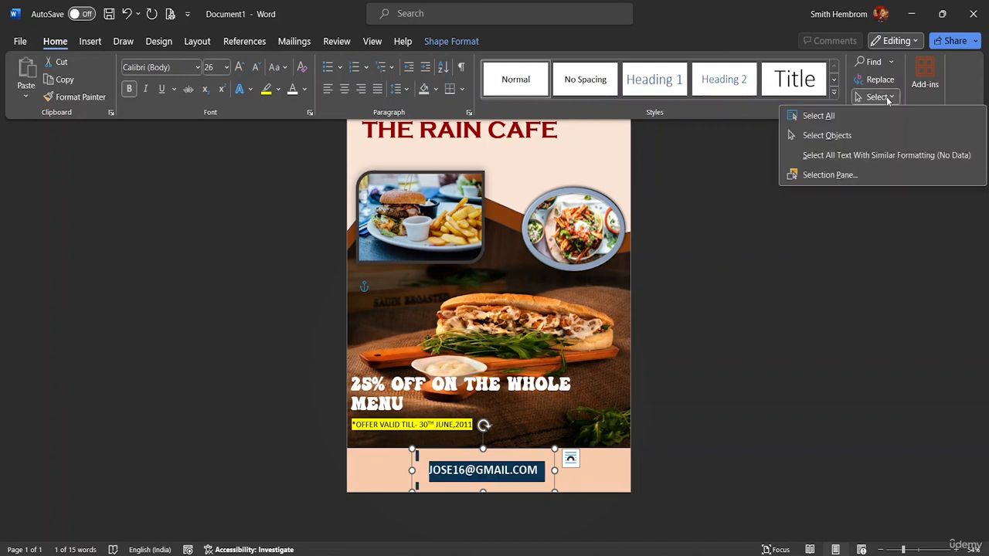
left_click(826, 135)
right_click(515, 245)
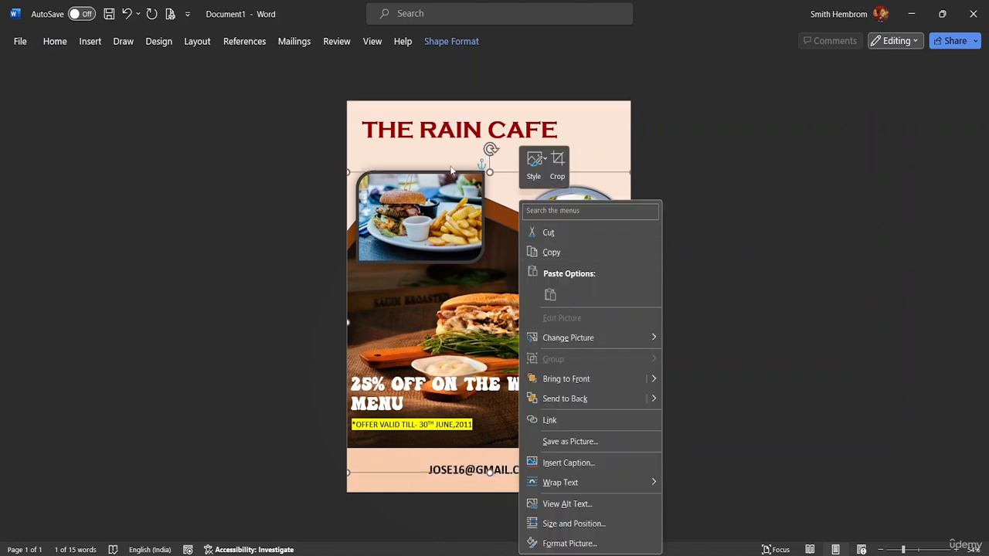
left_click(438, 142)
left_click(350, 105)
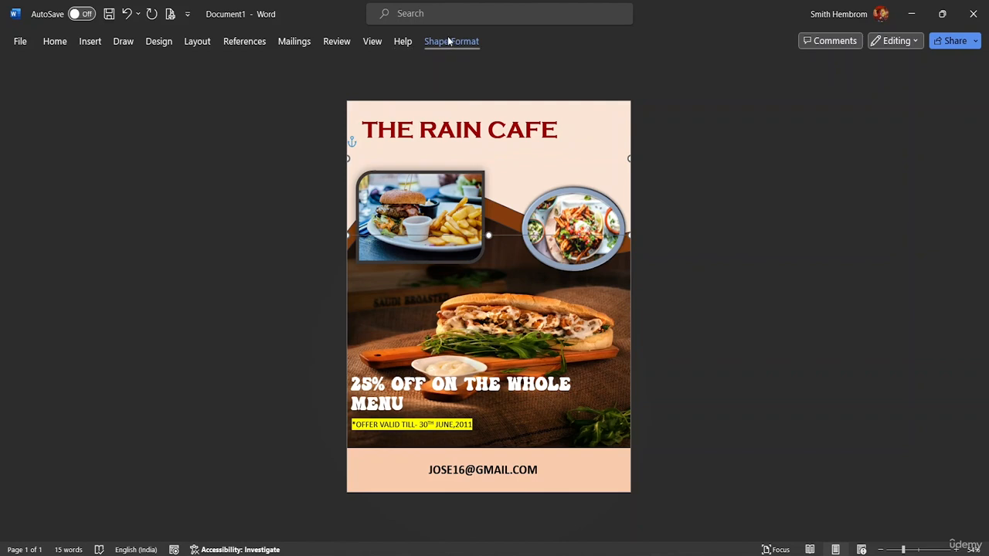
- Retry selecting the page's pictures and shapes with Select Objects, then dismiss the picture's shortcut menu
left_click(54, 41)
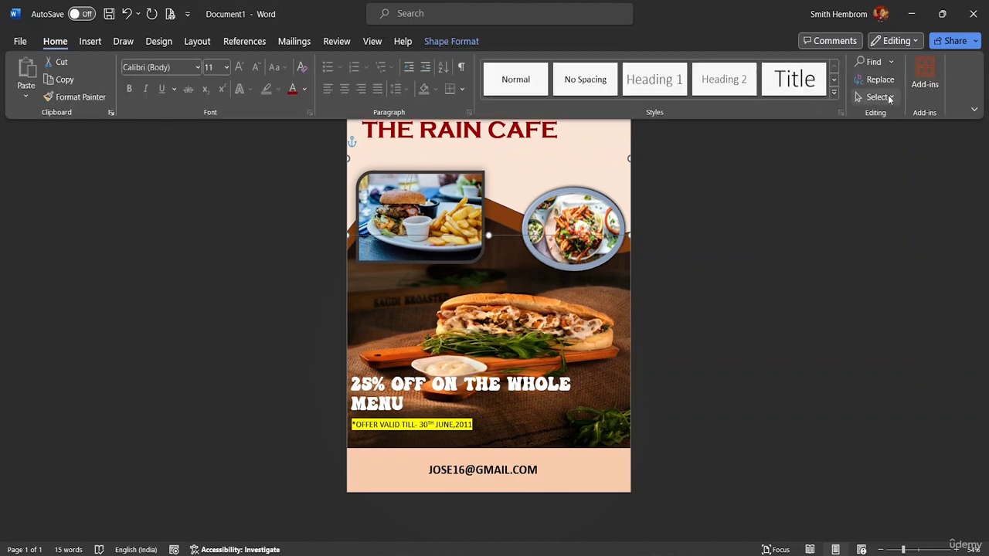
left_click(889, 98)
left_click(843, 137)
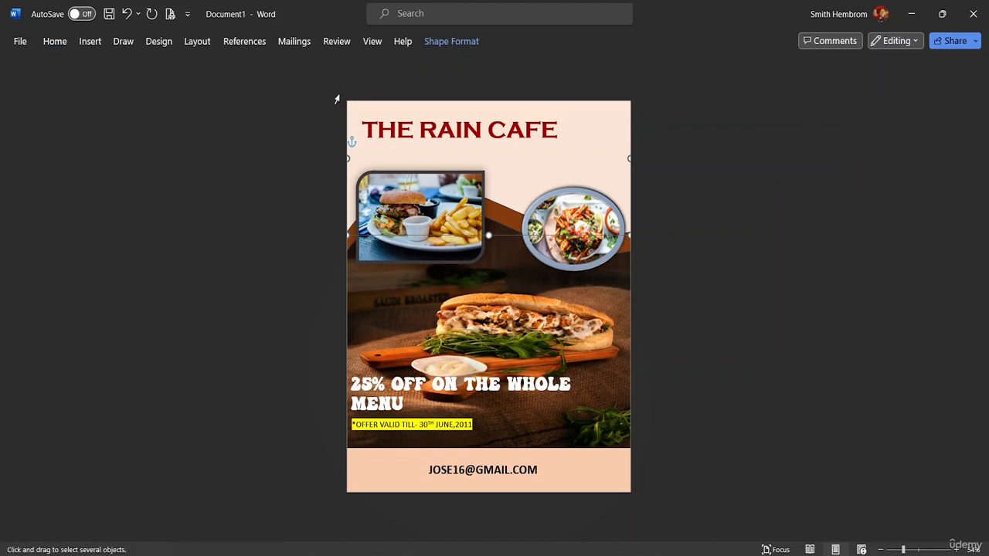
left_click_drag(336, 99, 424, 427)
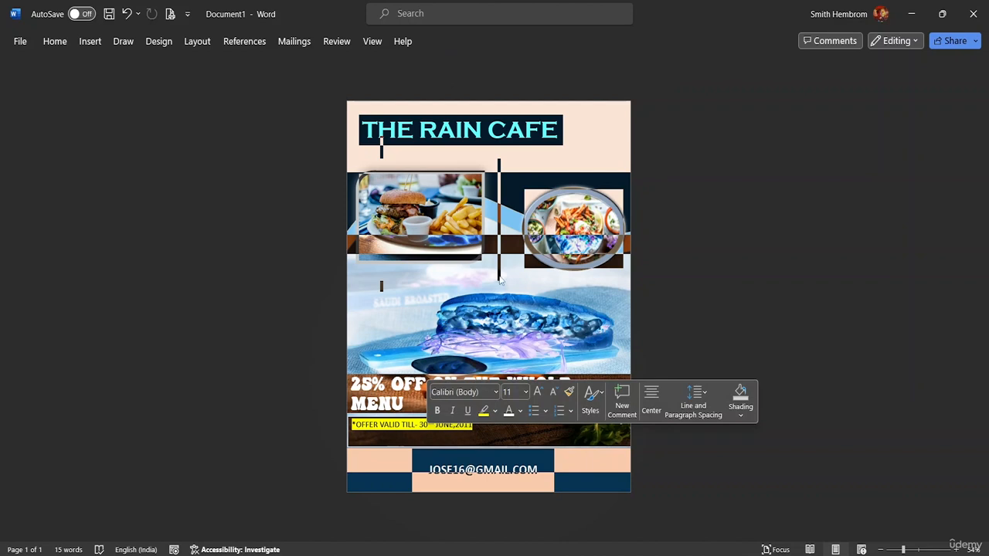
right_click(542, 253)
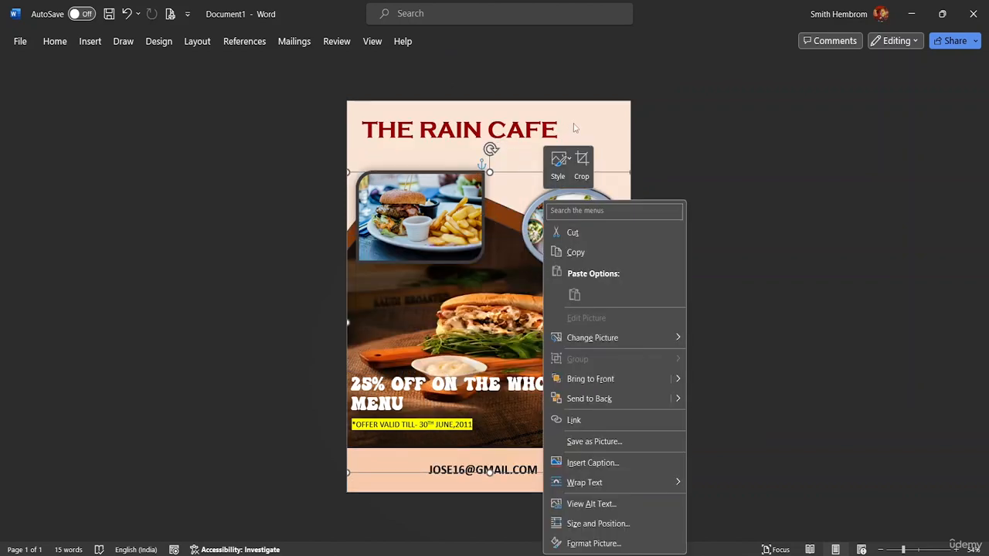
key("Escape")
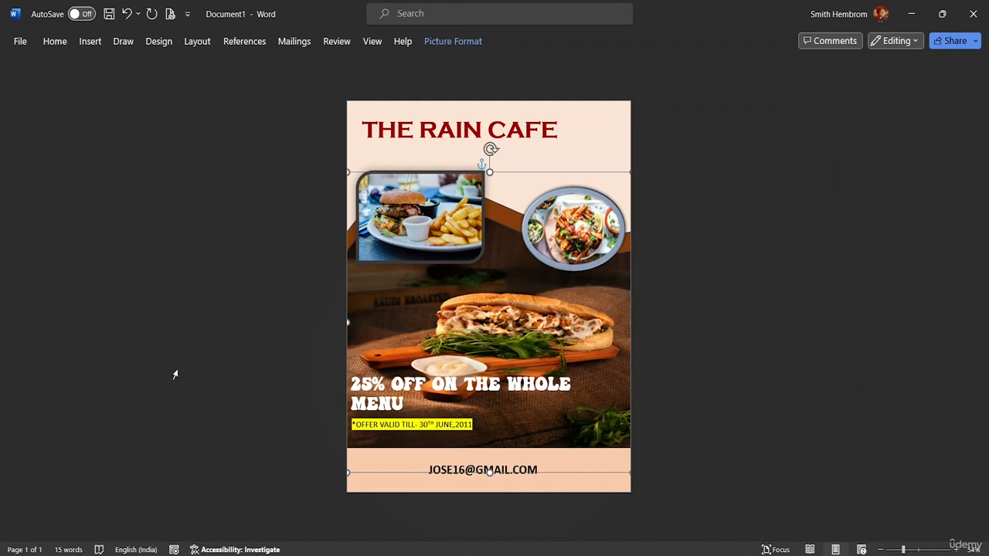
- Start saving the document as Flyer Design and open the full Save As folder browser
key("ctrl+s")
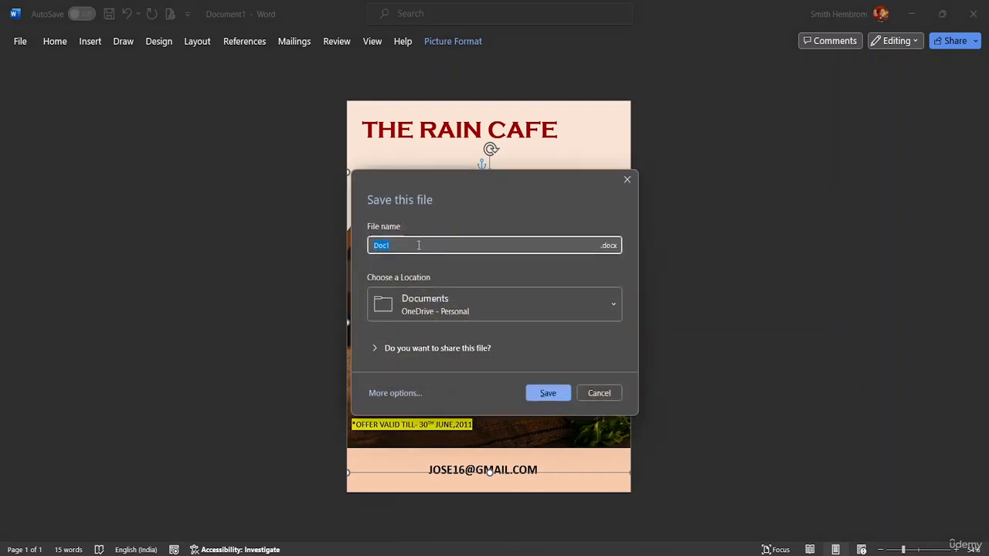
key("BackSpace")
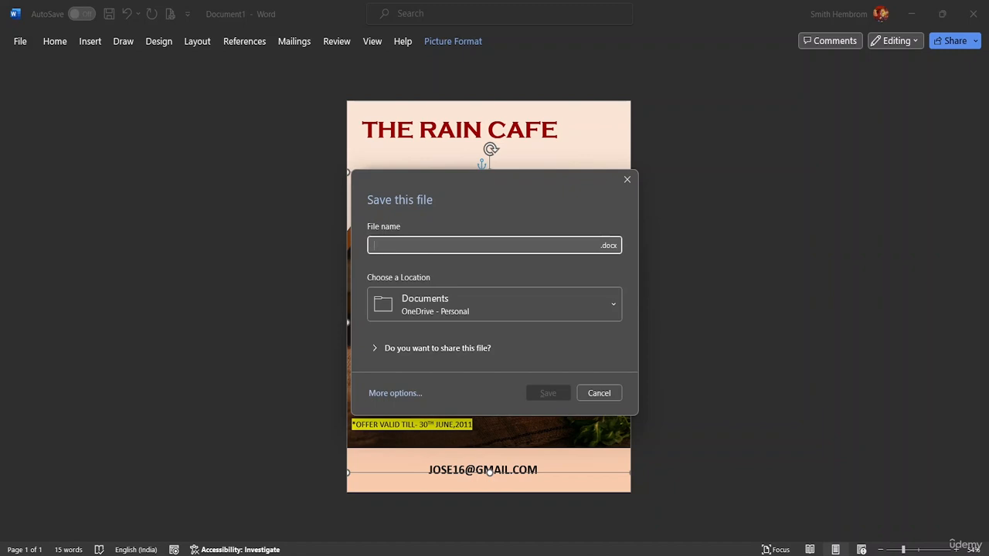
type("Fly")
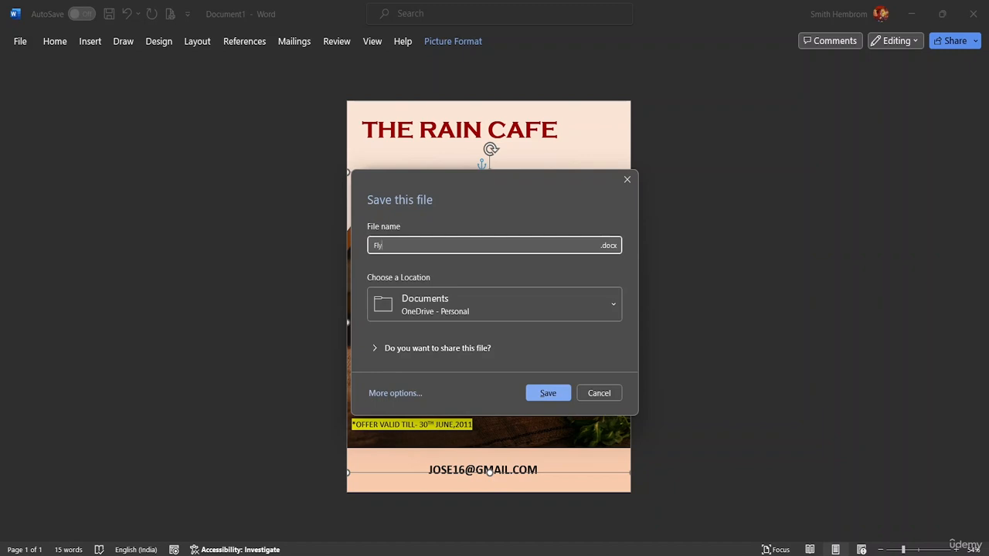
type("er Design")
left_click(576, 308)
scroll(528, 198, "down", 2)
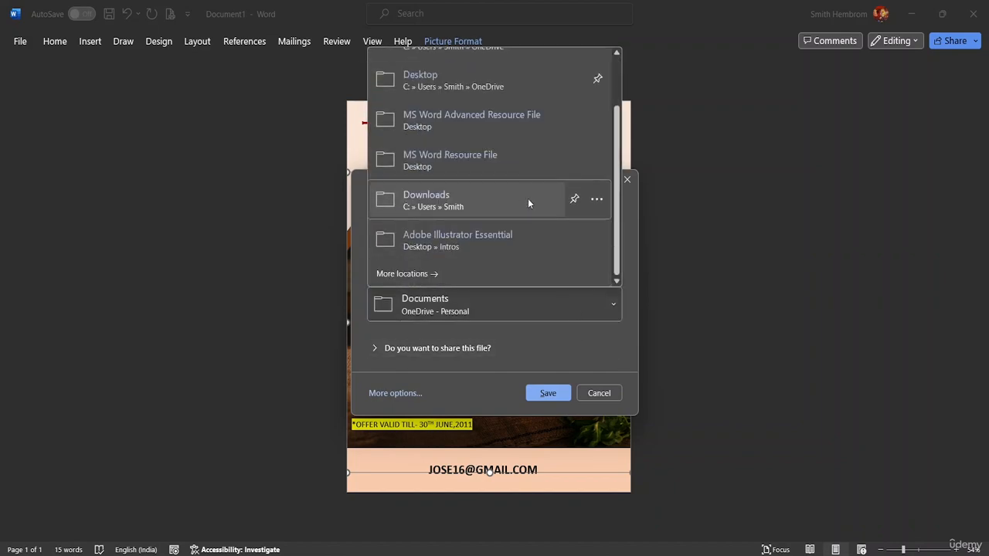
left_click(471, 278)
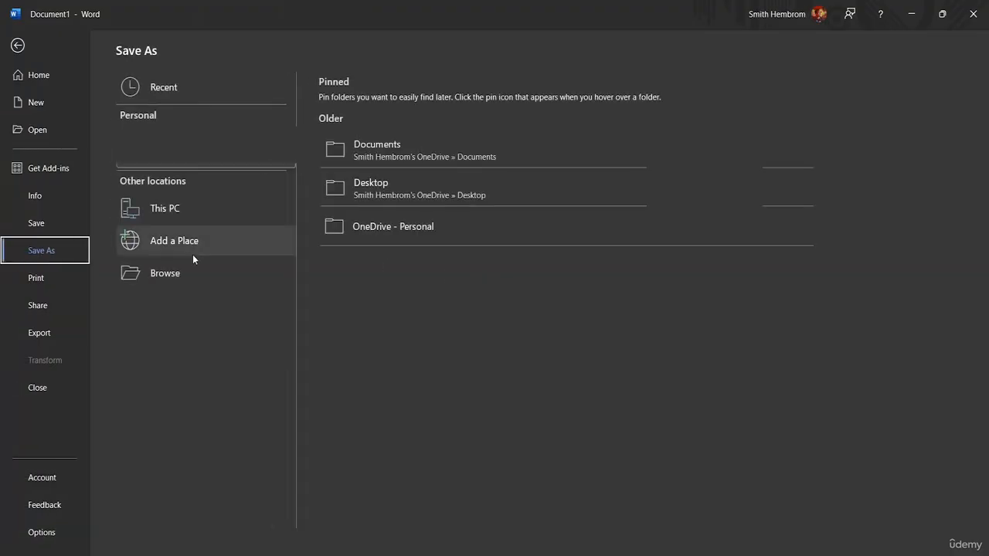
left_click(186, 274)
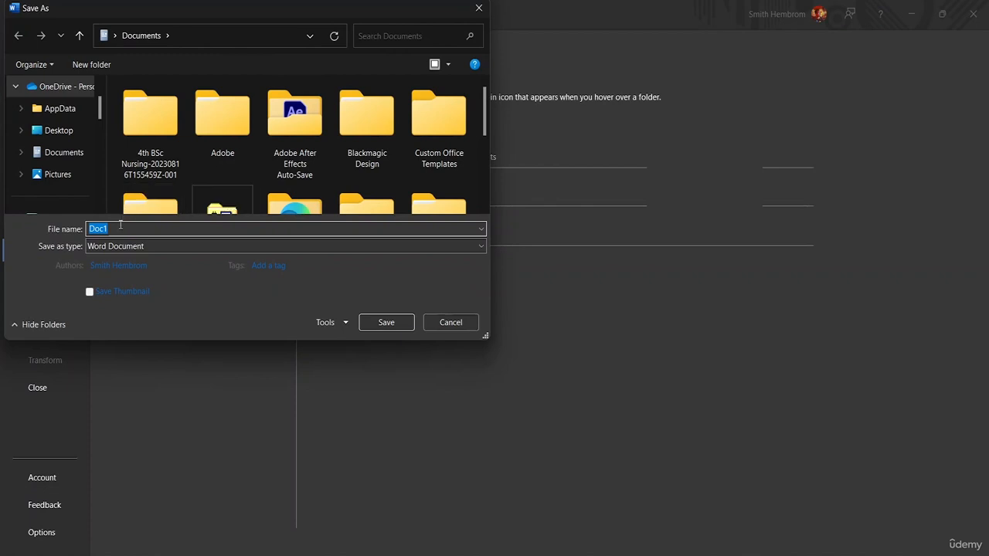
- Save the document as Flyer Design in the MS Word Advanced Resource File folder
scroll(77, 172, "down", 3)
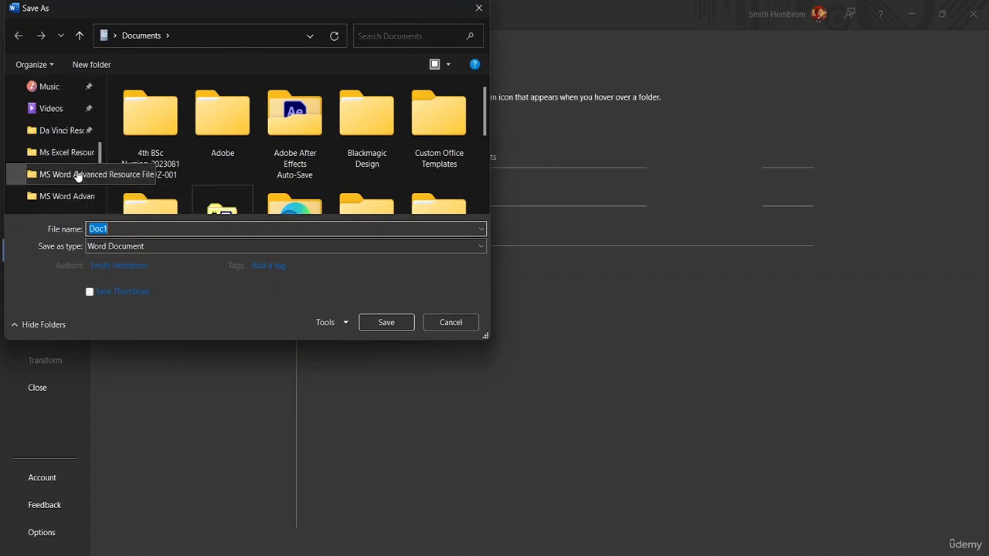
left_click(78, 175)
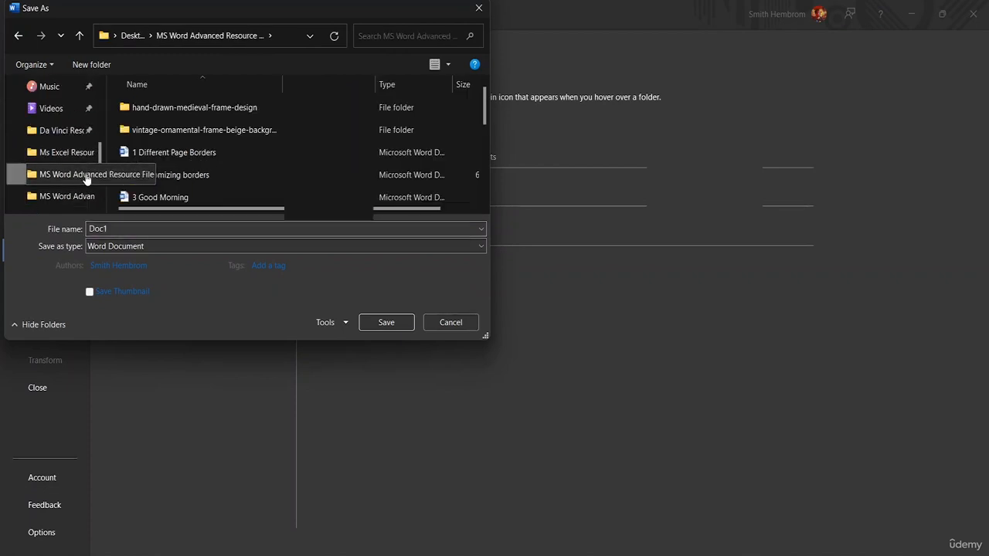
double_click(122, 228)
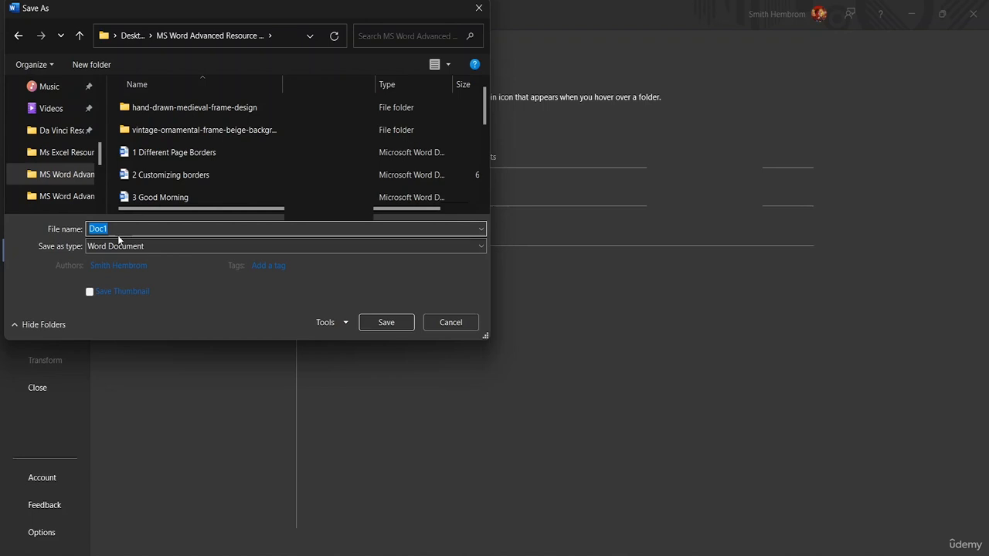
key("BackSpace")
type("Flyer De")
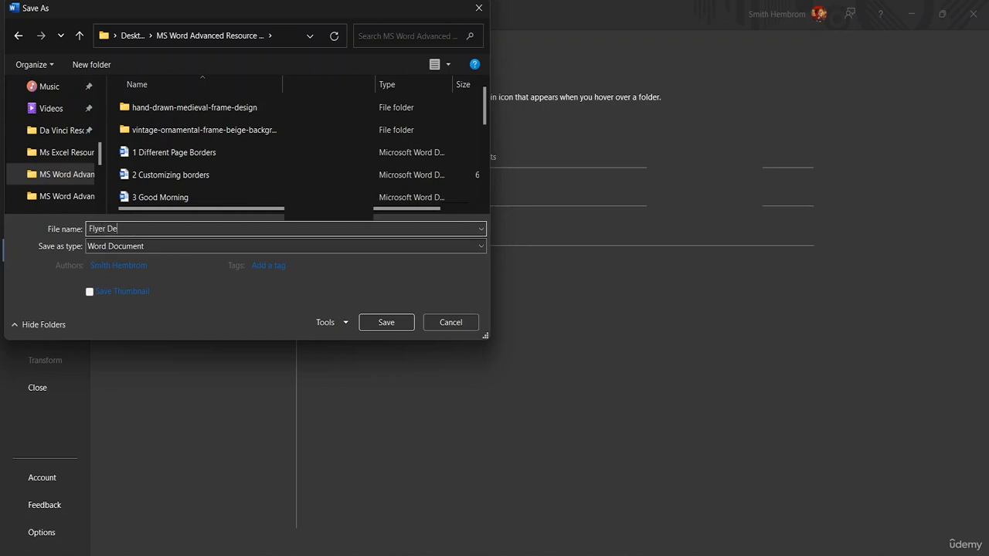
type("sign")
scroll(279, 179, "down", 1)
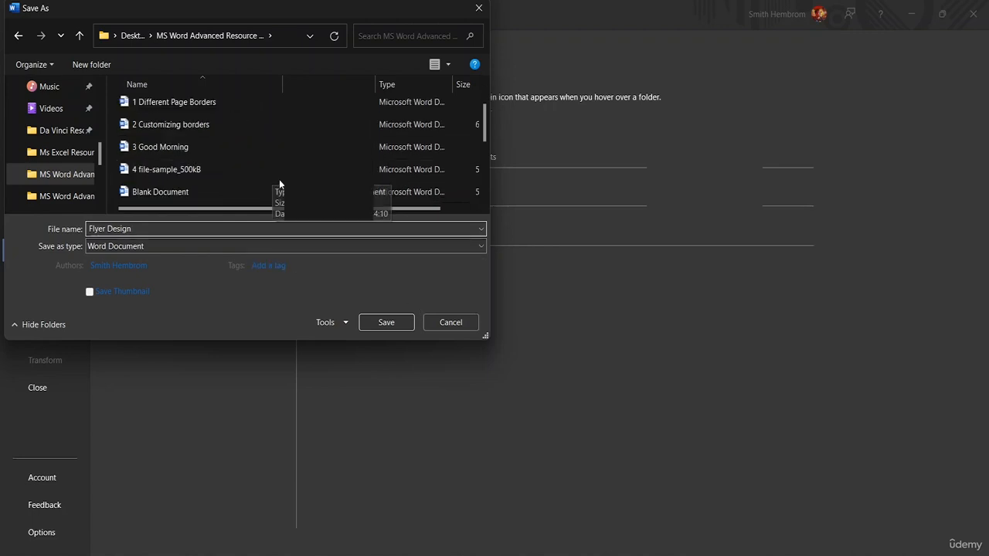
left_click(386, 321)
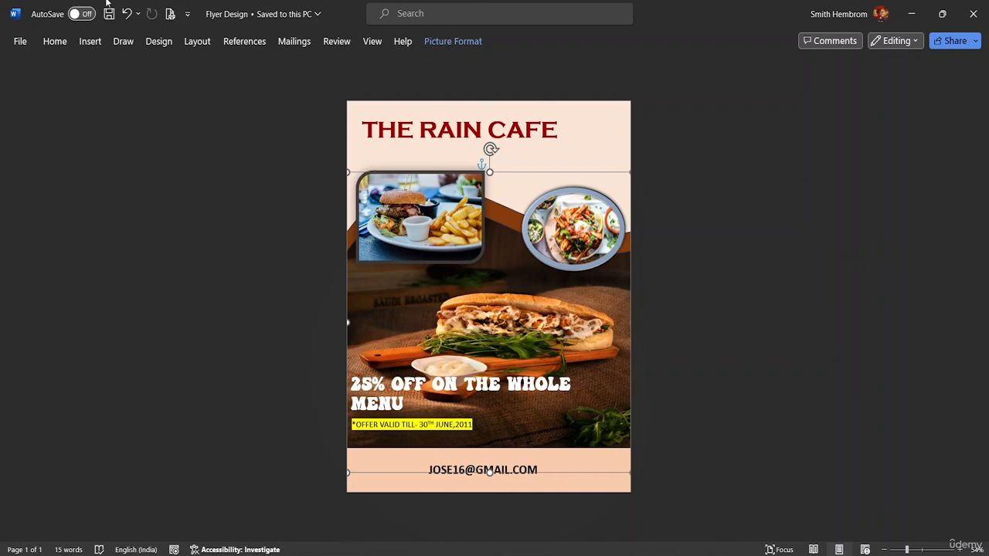
- Open the print preview of the finished flyer
left_click(24, 46)
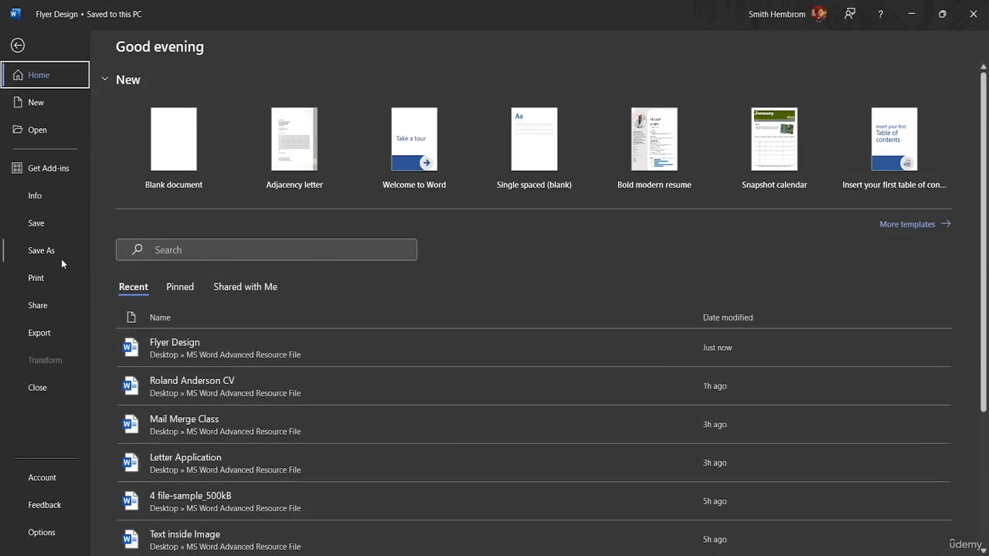
left_click(48, 283)
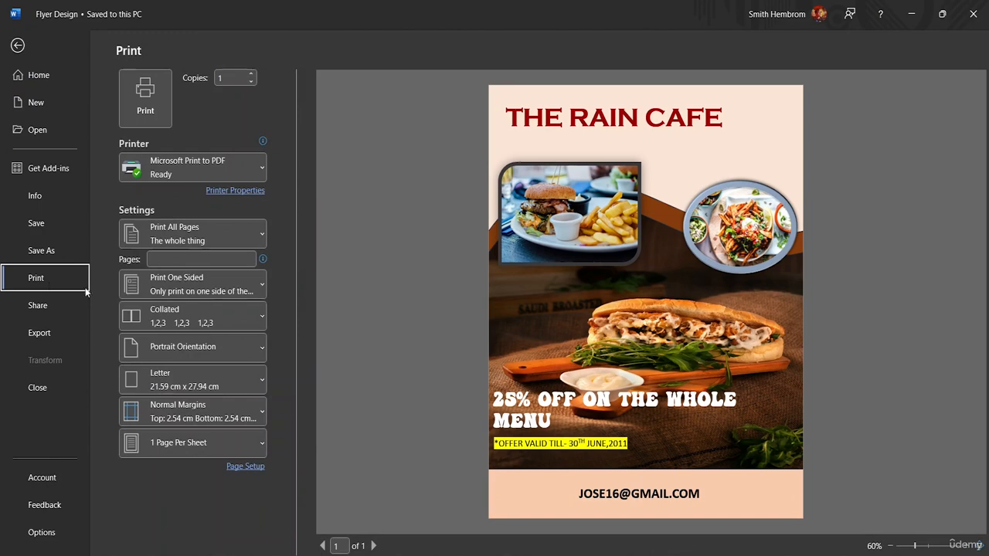